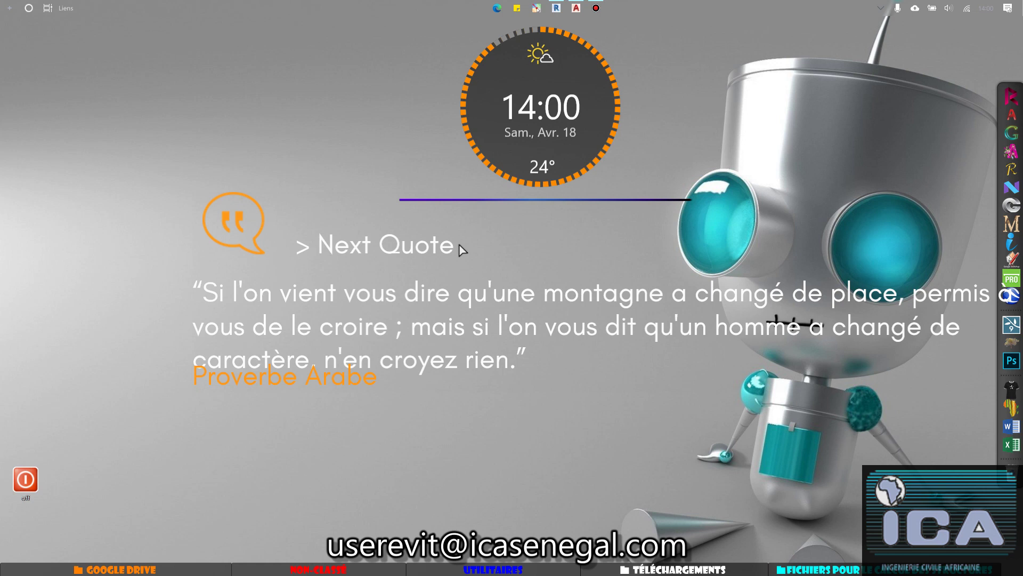
Switch to AutoCAD and examine the two floor plans, including the garage area of the ground-floor plan
{"action": "left_click", "coordinate": [453, 246]}
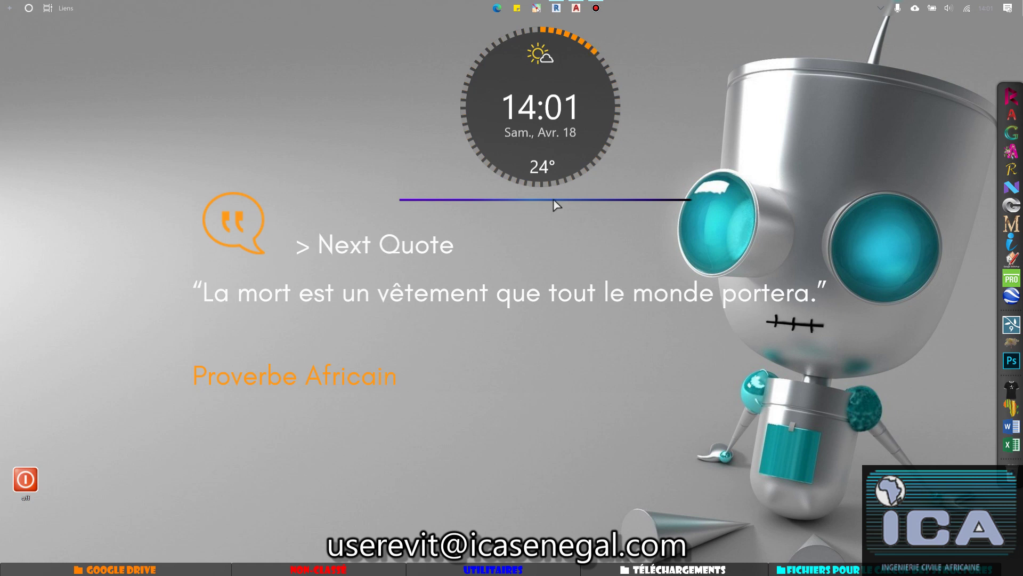
{"action": "left_click", "coordinate": [577, 8]}
{"action": "scroll", "coordinate": [474, 302], "scroll_direction": "down", "scroll_amount": 3}
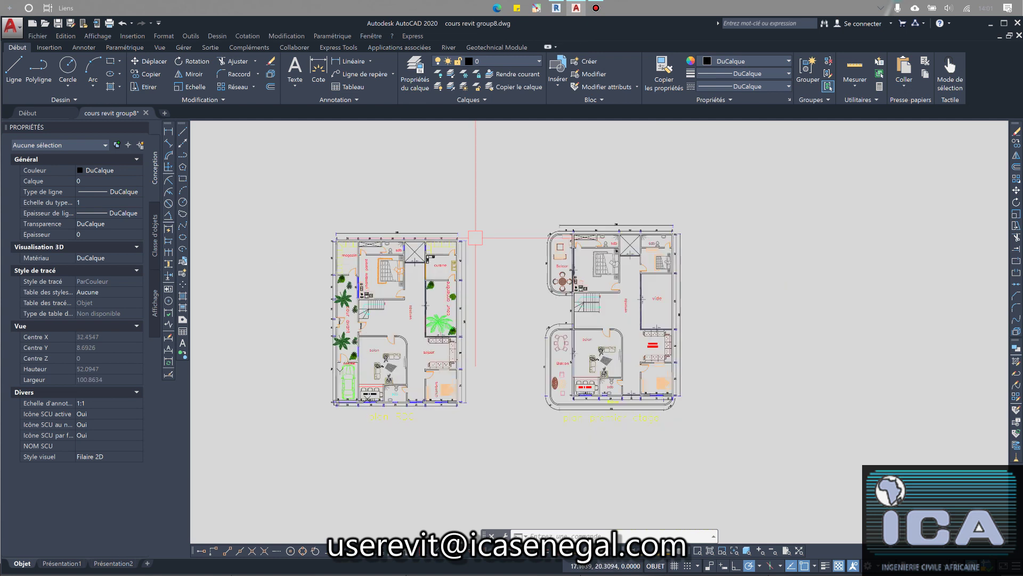
{"action": "middle_click_drag", "start_coordinate": [475, 302], "coordinate": [513, 281]}
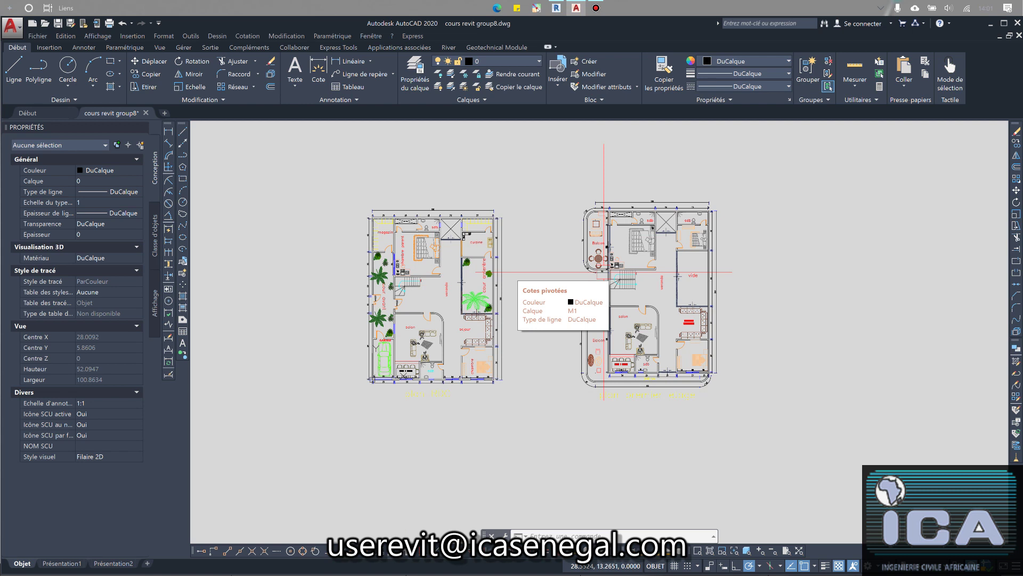
{"action": "middle_click_drag", "start_coordinate": [541, 278], "coordinate": [544, 264]}
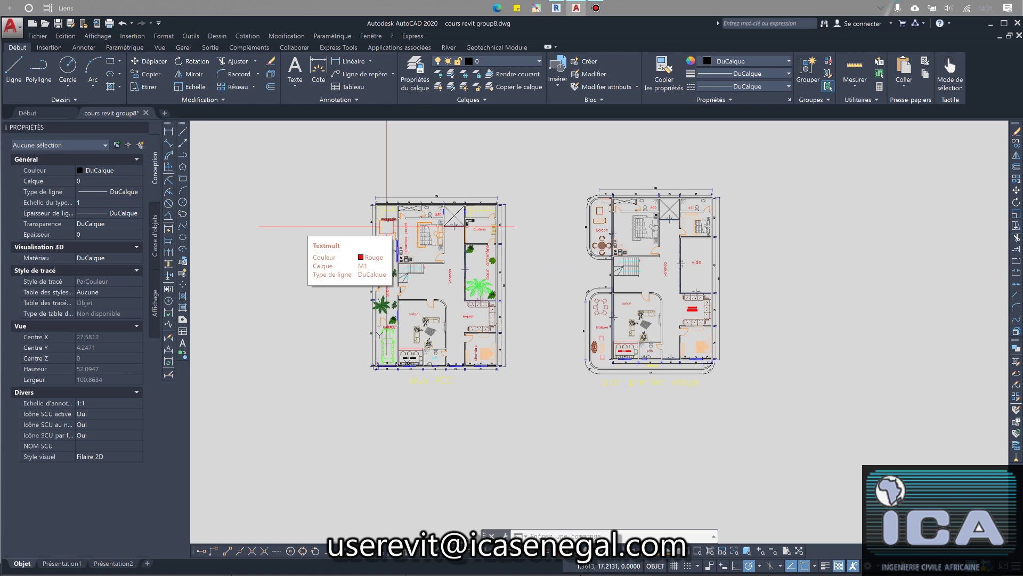
{"action": "scroll", "coordinate": [389, 313], "scroll_direction": "down", "scroll_amount": 2}
{"action": "scroll", "coordinate": [388, 330], "scroll_direction": "up", "scroll_amount": 5}
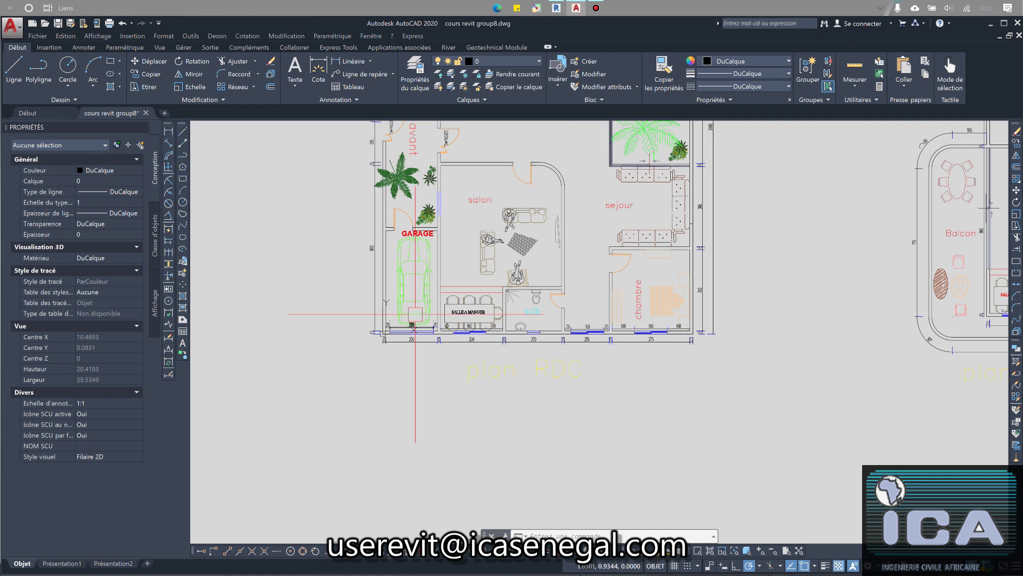
{"action": "scroll", "coordinate": [412, 333], "scroll_direction": "up", "scroll_amount": 4}
{"action": "scroll", "coordinate": [416, 333], "scroll_direction": "up", "scroll_amount": 2}
{"action": "scroll", "coordinate": [362, 334], "scroll_direction": "down", "scroll_amount": 5}
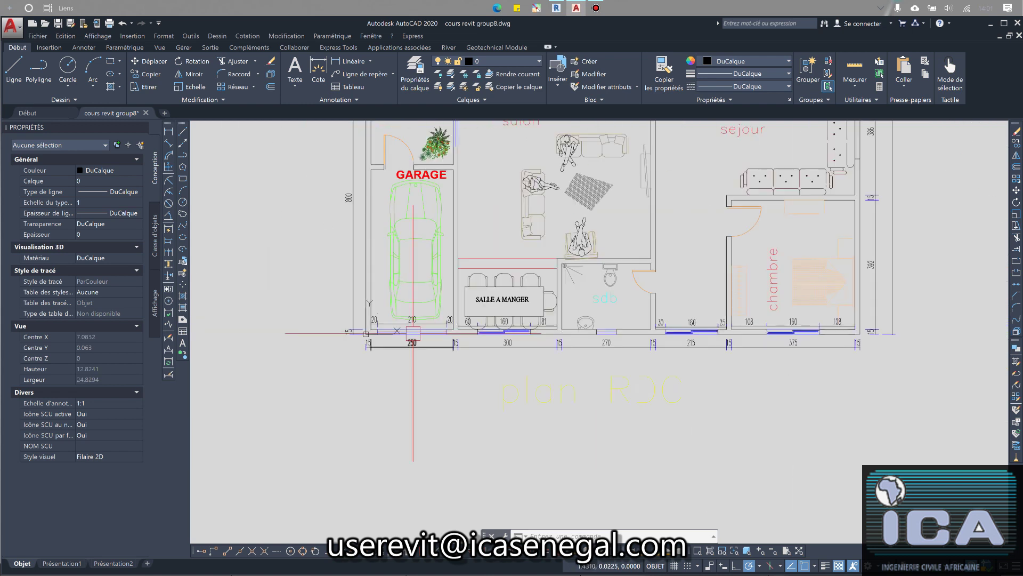
Inspect the coordinate system origin at the garage's outer corner on the ground-floor plan
{"action": "left_click", "coordinate": [371, 302]}
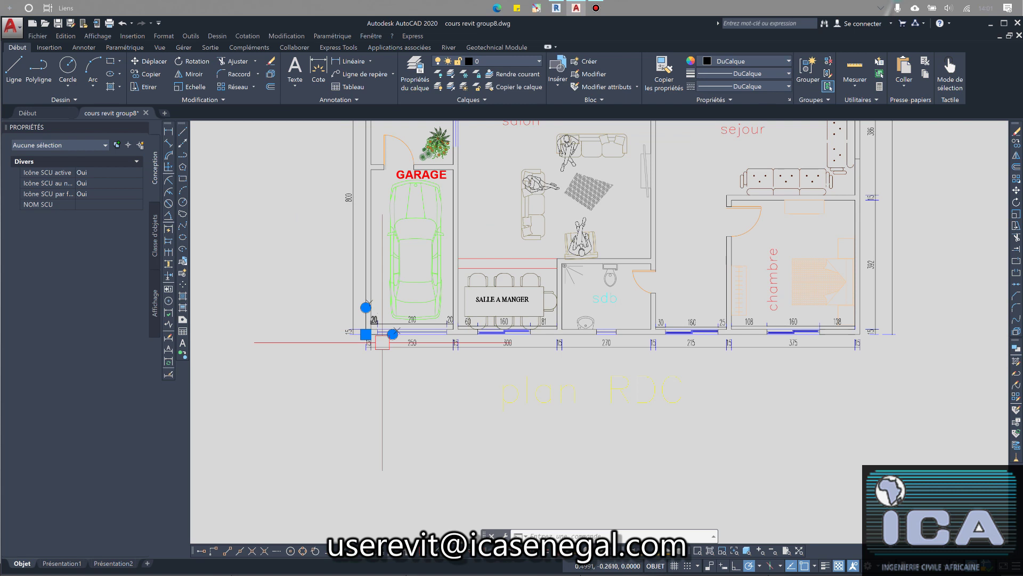
{"action": "mouse_move", "coordinate": [367, 335]}
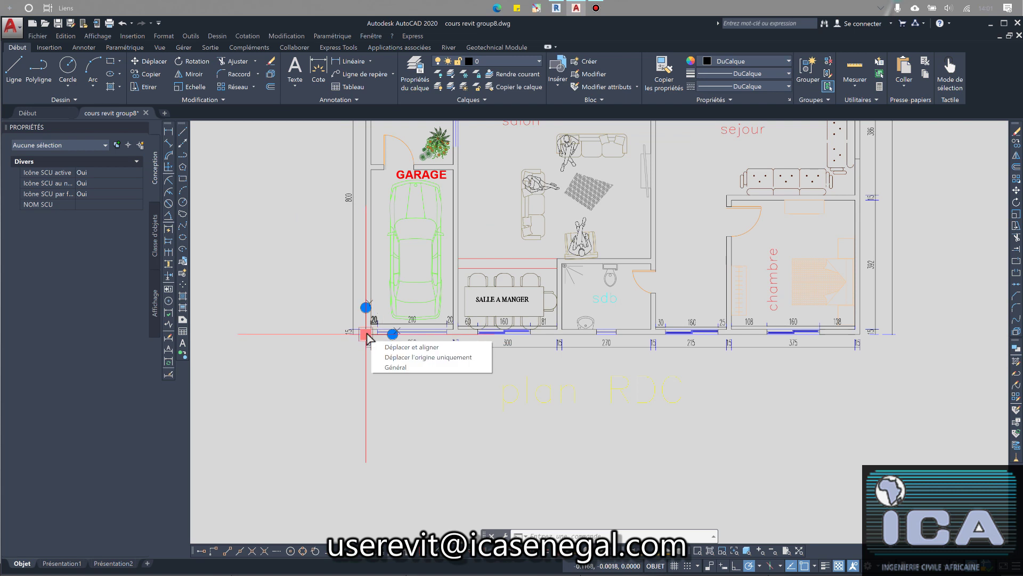
{"action": "scroll", "coordinate": [546, 278], "scroll_direction": "down", "scroll_amount": 10}
{"action": "scroll", "coordinate": [578, 249], "scroll_direction": "up", "scroll_amount": 2}
{"action": "middle_click_drag", "start_coordinate": [578, 249], "coordinate": [519, 294]}
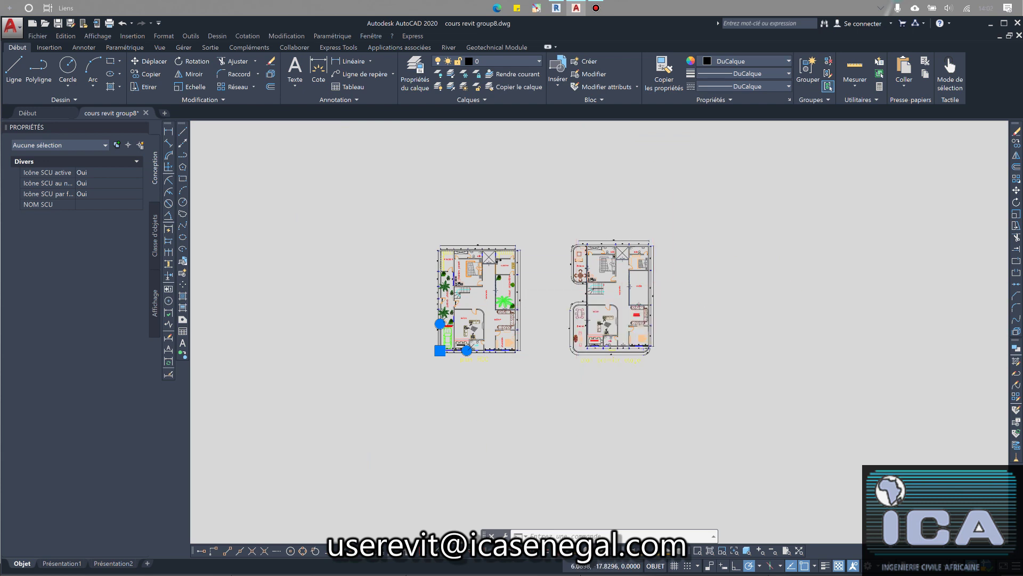
{"action": "left_click", "coordinate": [470, 439]}
{"action": "key", "text": "Escape"}
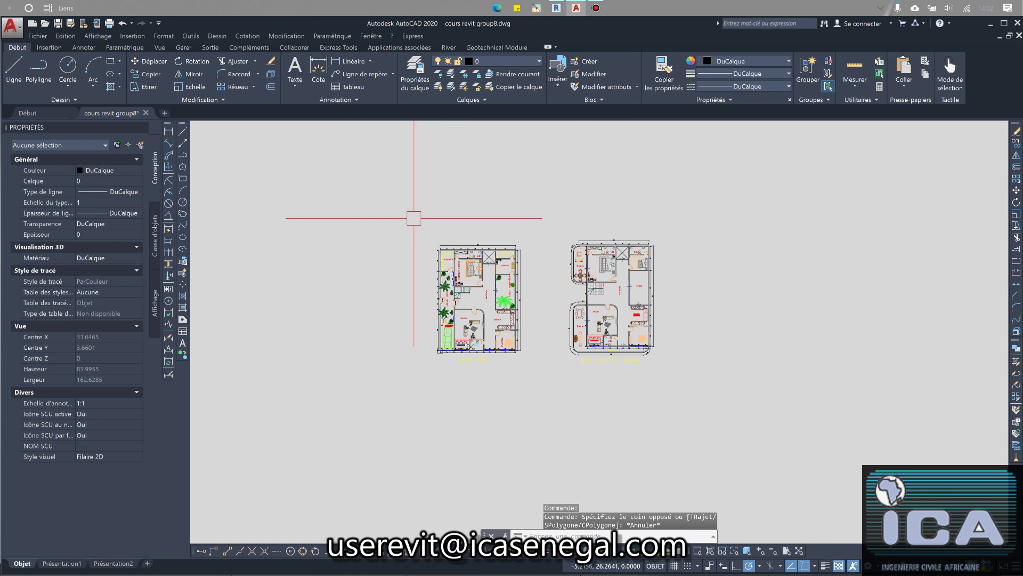
Copy the entire ground-floor plan, including its title, with the base point at the exterior walls' upper-right outer corner, near the kitchen
{"action": "left_click", "coordinate": [414, 218]}
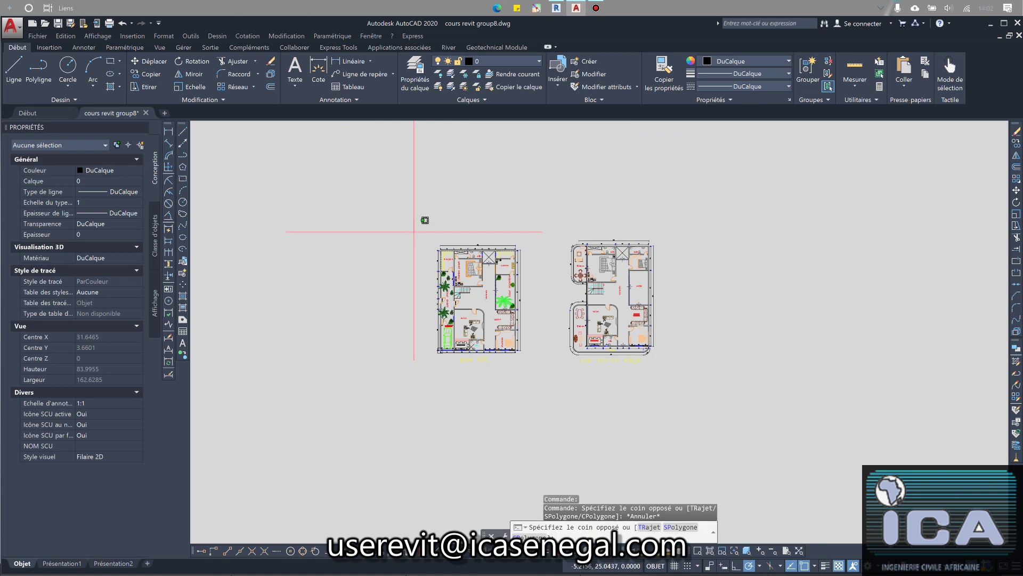
{"action": "left_click", "coordinate": [534, 376]}
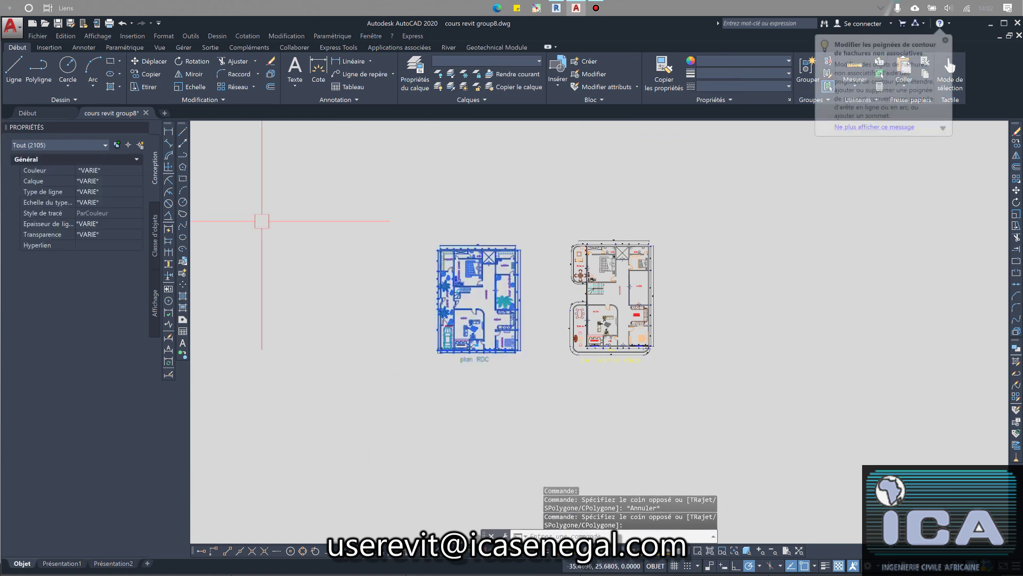
{"action": "left_click", "coordinate": [66, 36]}
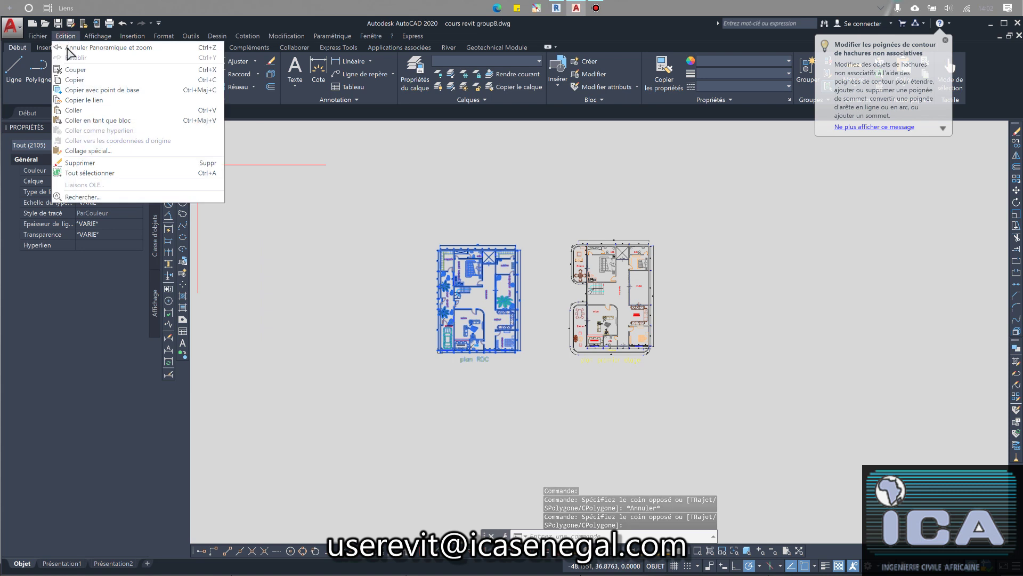
{"action": "left_click", "coordinate": [105, 92]}
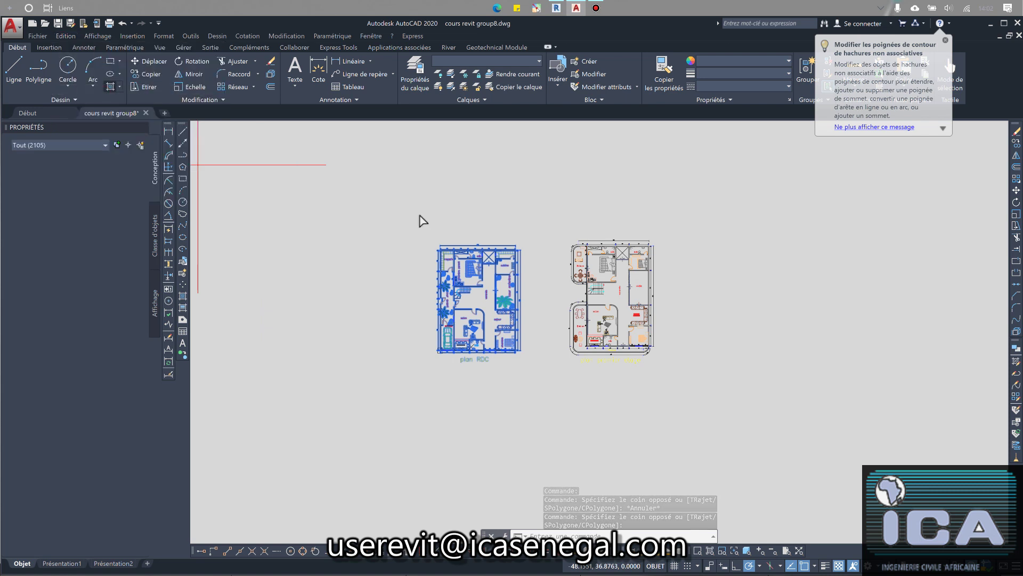
{"action": "scroll", "coordinate": [512, 248], "scroll_direction": "up", "scroll_amount": 6}
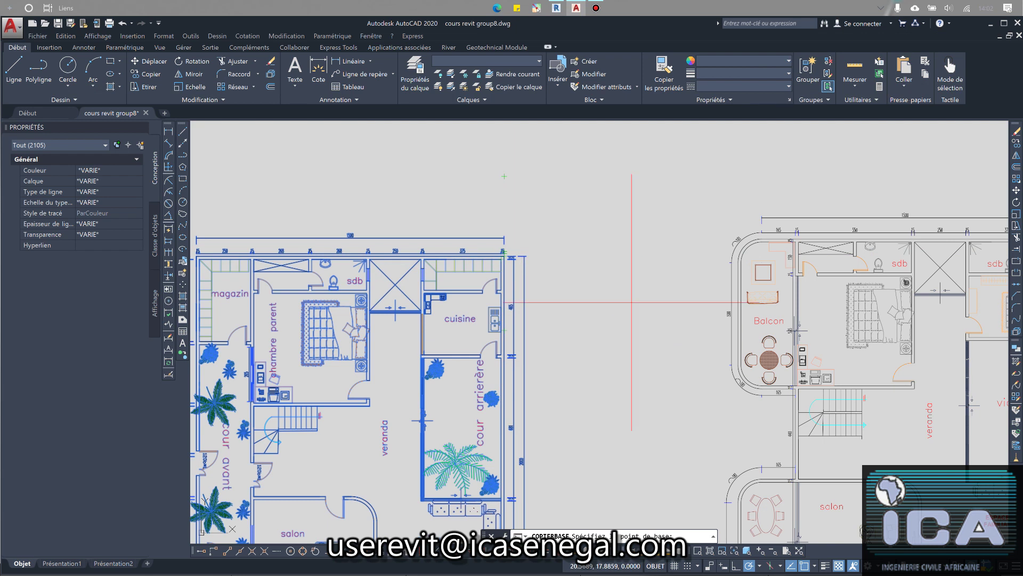
{"action": "scroll", "coordinate": [533, 314], "scroll_direction": "down", "scroll_amount": 2}
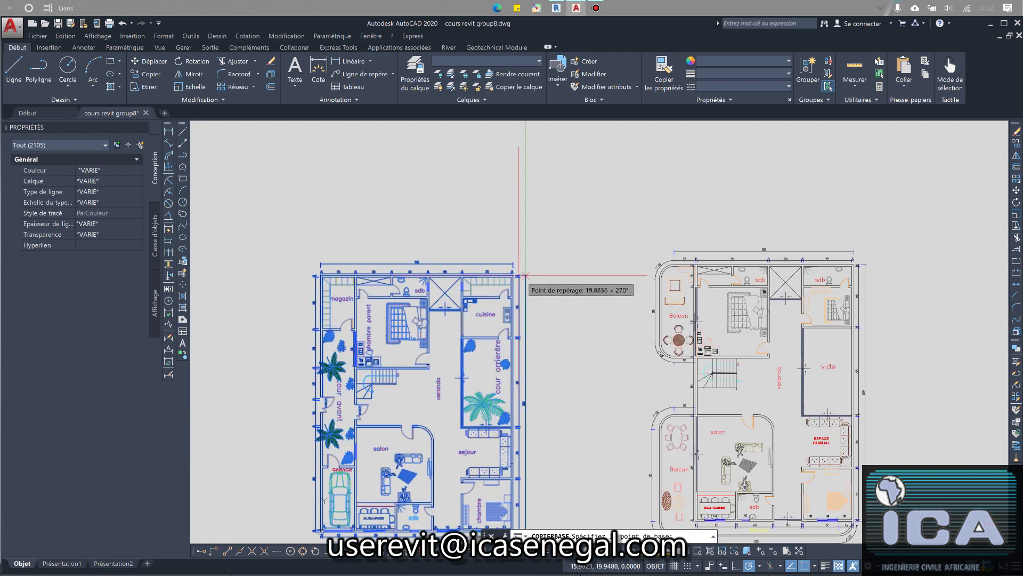
{"action": "scroll", "coordinate": [514, 276], "scroll_direction": "up", "scroll_amount": 5}
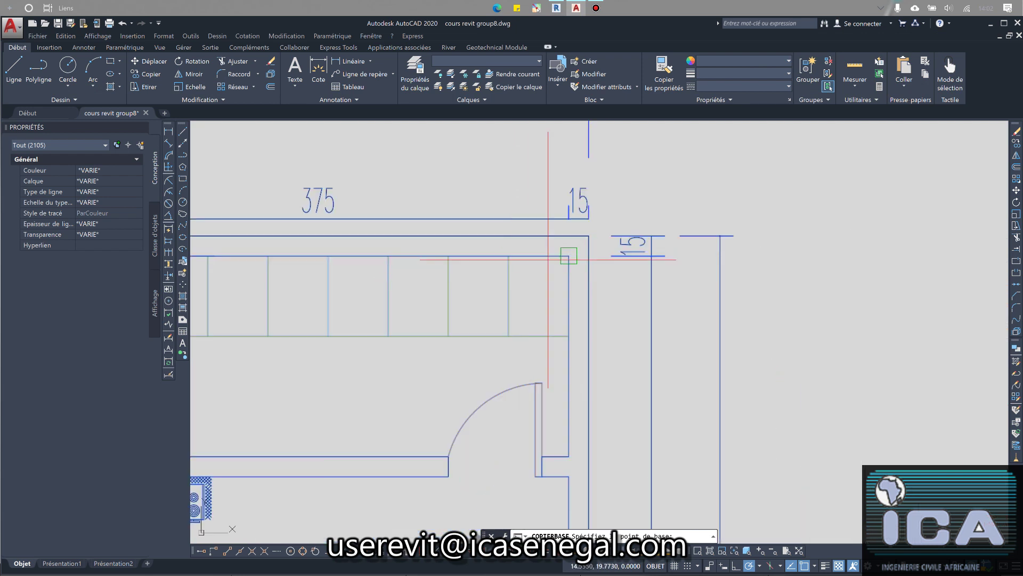
{"action": "scroll", "coordinate": [589, 235], "scroll_direction": "down", "scroll_amount": 3}
{"action": "scroll", "coordinate": [589, 235], "scroll_direction": "down", "scroll_amount": 3}
{"action": "scroll", "coordinate": [432, 343], "scroll_direction": "up", "scroll_amount": 3}
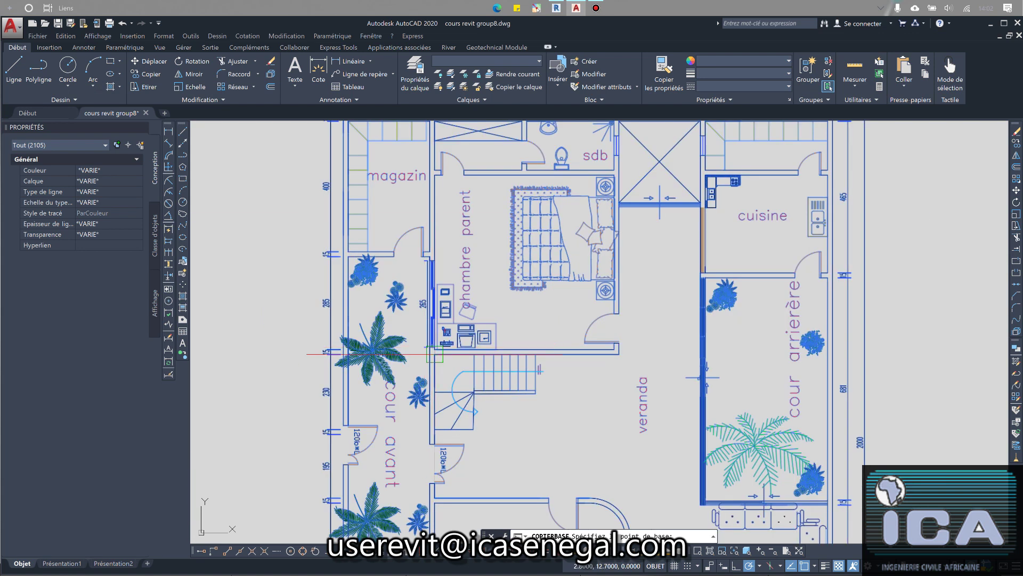
{"action": "scroll", "coordinate": [434, 353], "scroll_direction": "down", "scroll_amount": 4}
{"action": "scroll", "coordinate": [655, 355], "scroll_direction": "up", "scroll_amount": 4}
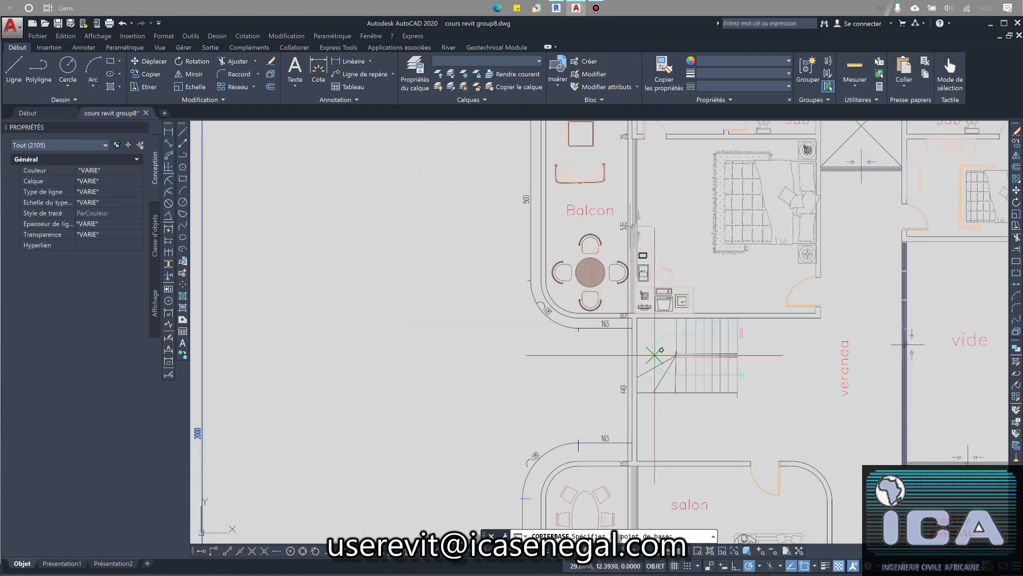
{"action": "scroll", "coordinate": [628, 328], "scroll_direction": "down", "scroll_amount": 4}
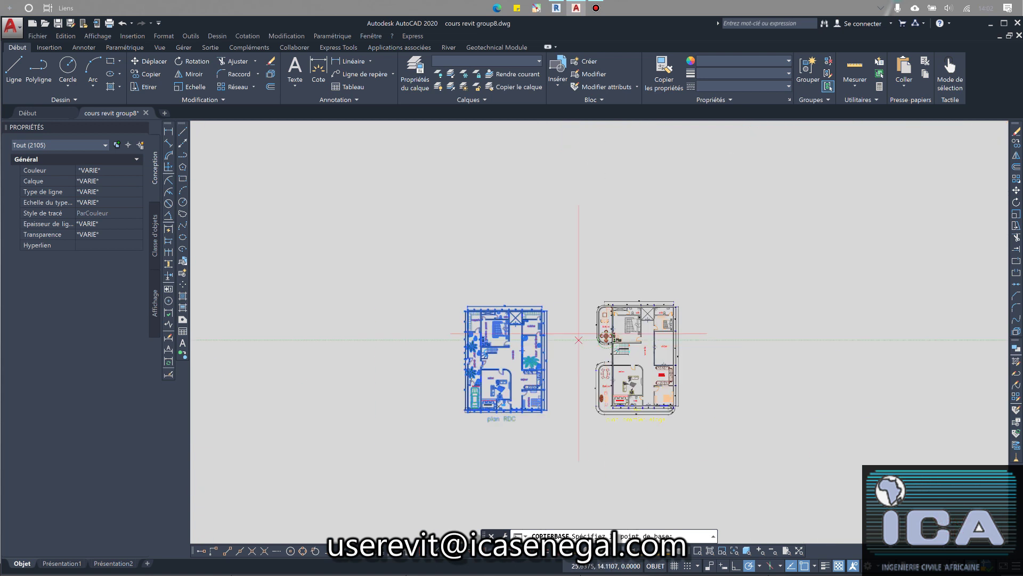
{"action": "scroll", "coordinate": [522, 322], "scroll_direction": "up", "scroll_amount": 2}
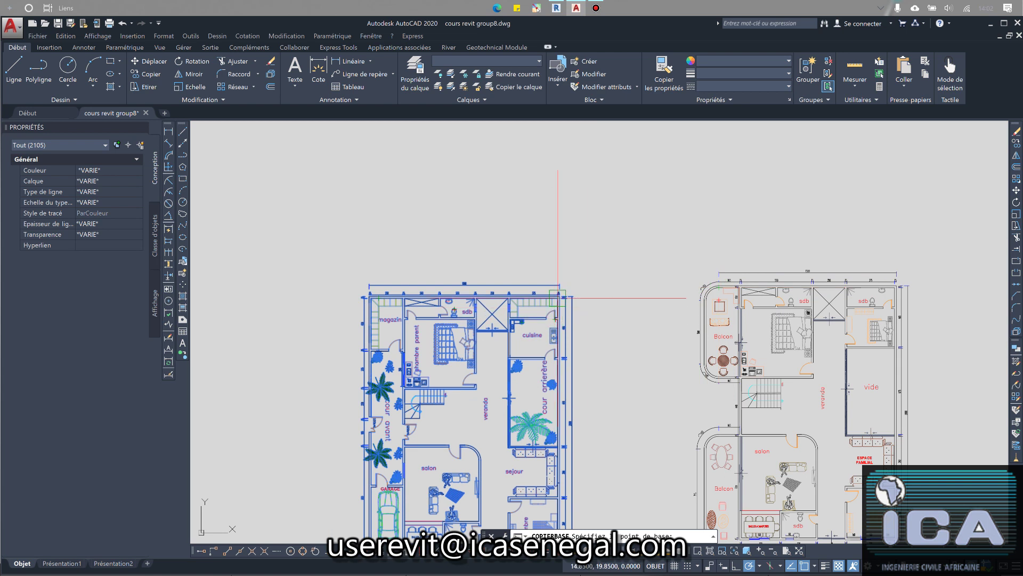
{"action": "scroll", "coordinate": [558, 298], "scroll_direction": "up", "scroll_amount": 6}
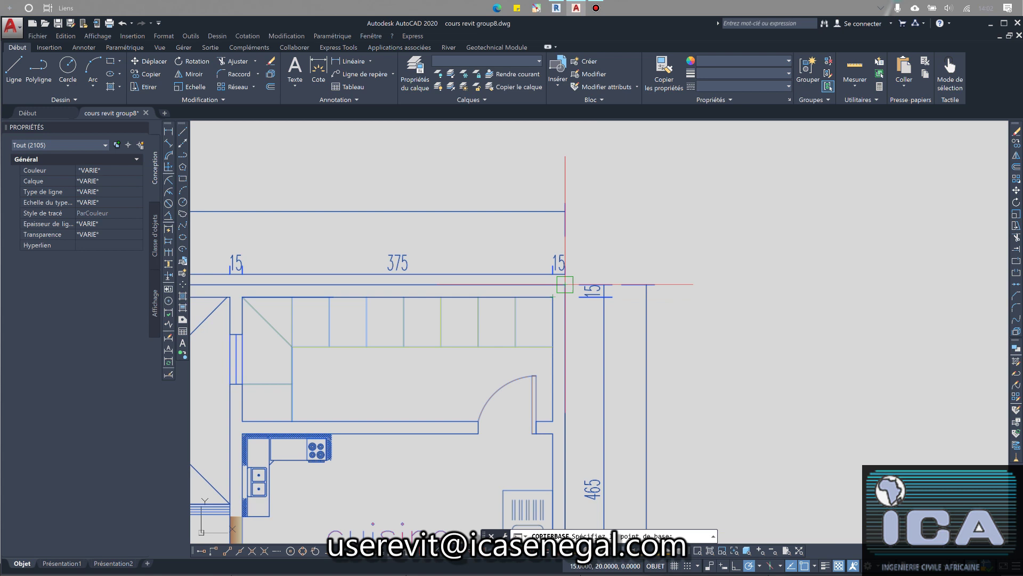
{"action": "left_click", "coordinate": [565, 284]}
{"action": "scroll", "coordinate": [564, 284], "scroll_direction": "down", "scroll_amount": 8}
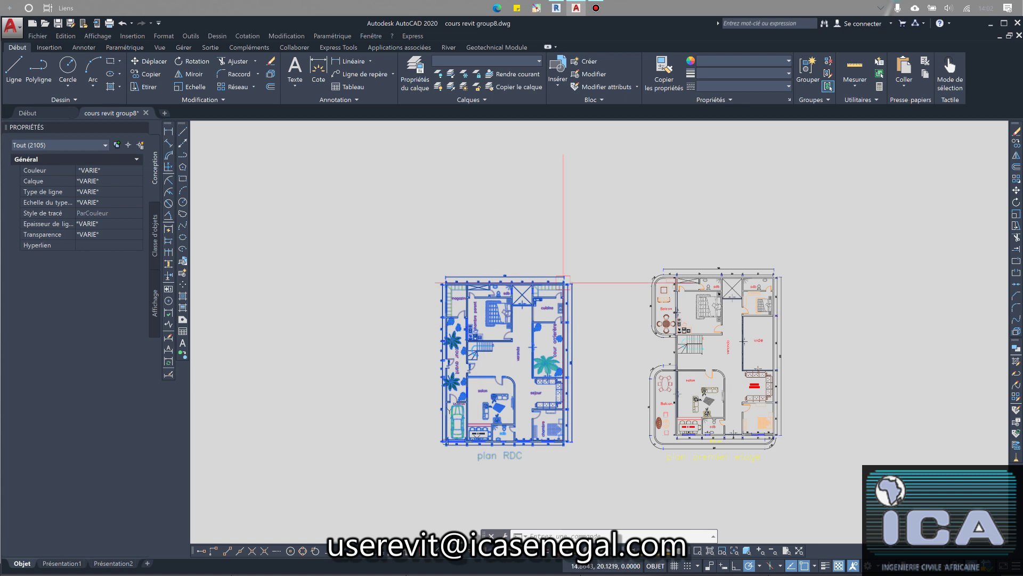
Create a new blank drawing
{"action": "left_click", "coordinate": [166, 112]}
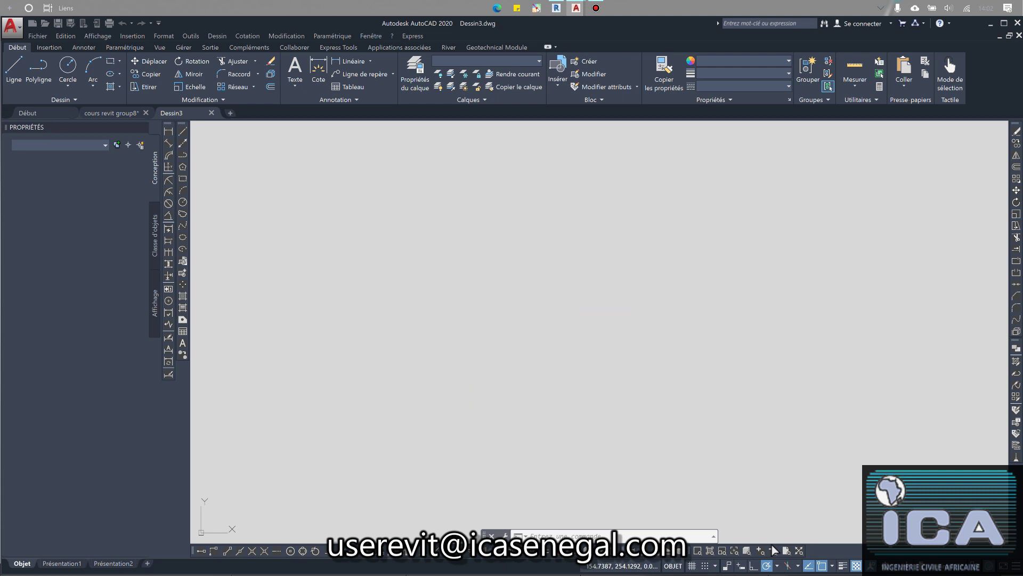
{"action": "key", "text": "ctrl+v"}
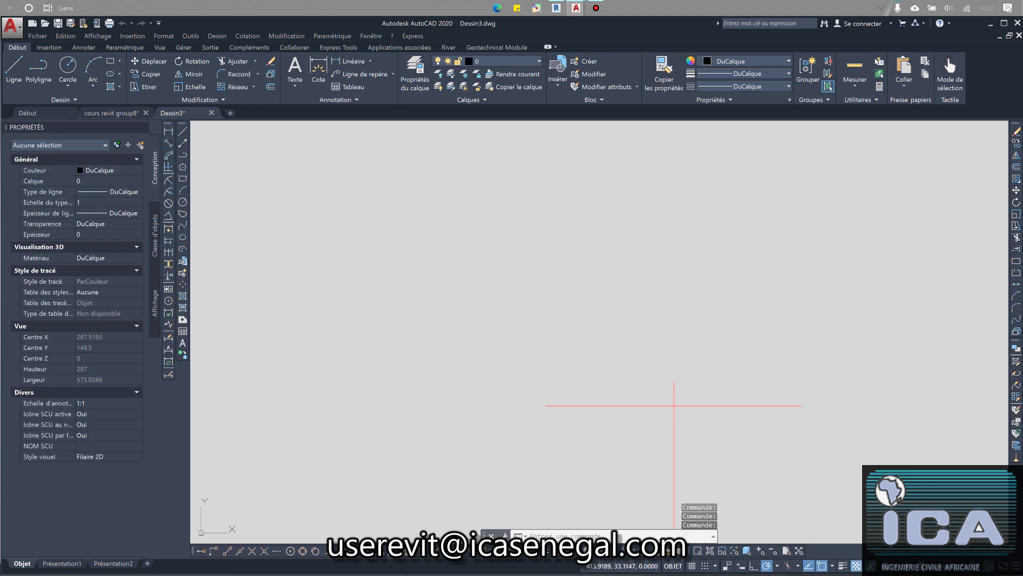
{"action": "scroll", "coordinate": [556, 301], "scroll_direction": "up", "scroll_amount": 6}
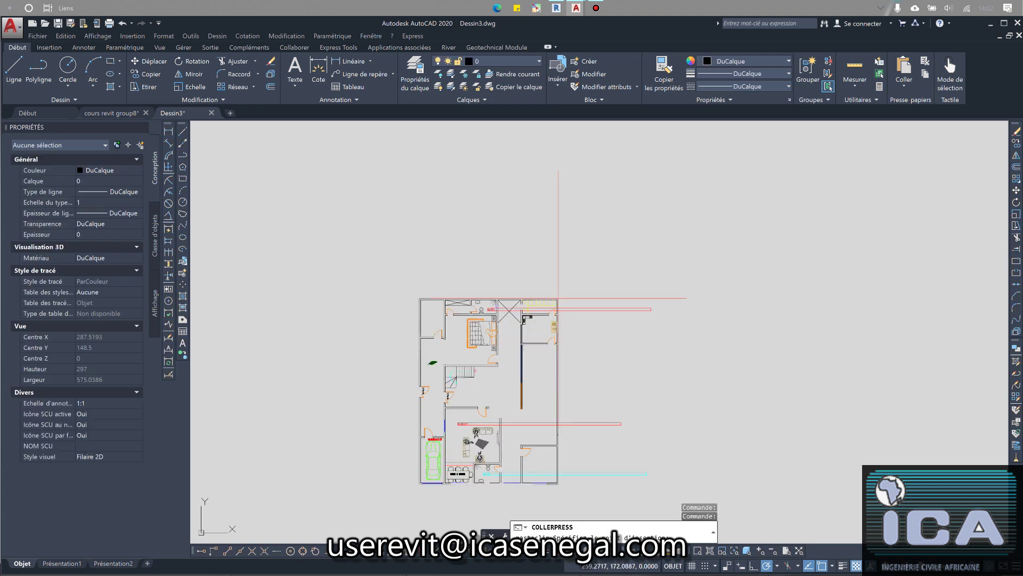
{"action": "scroll", "coordinate": [550, 309], "scroll_direction": "up", "scroll_amount": 6}
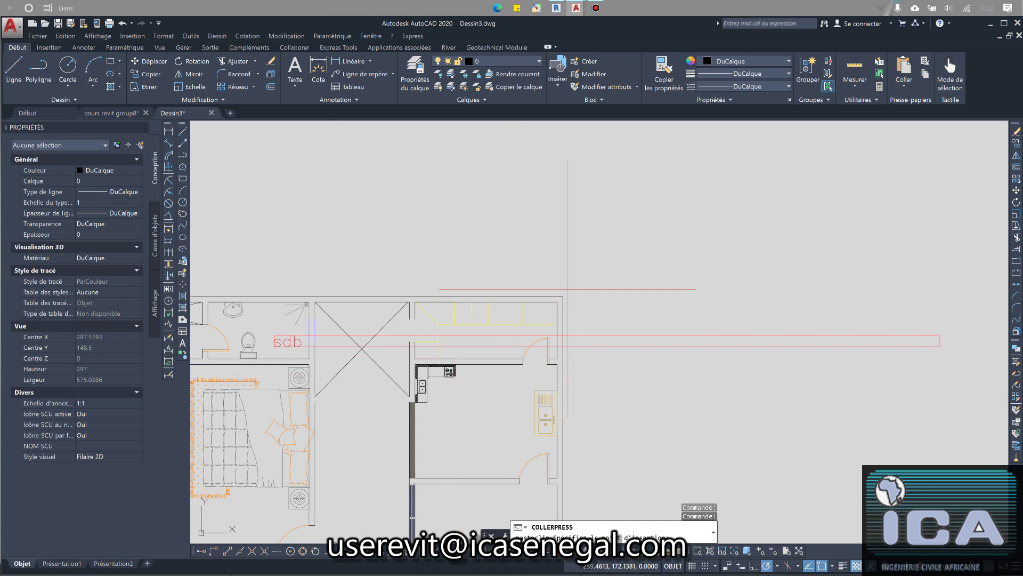
{"action": "scroll", "coordinate": [550, 308], "scroll_direction": "down", "scroll_amount": 3}
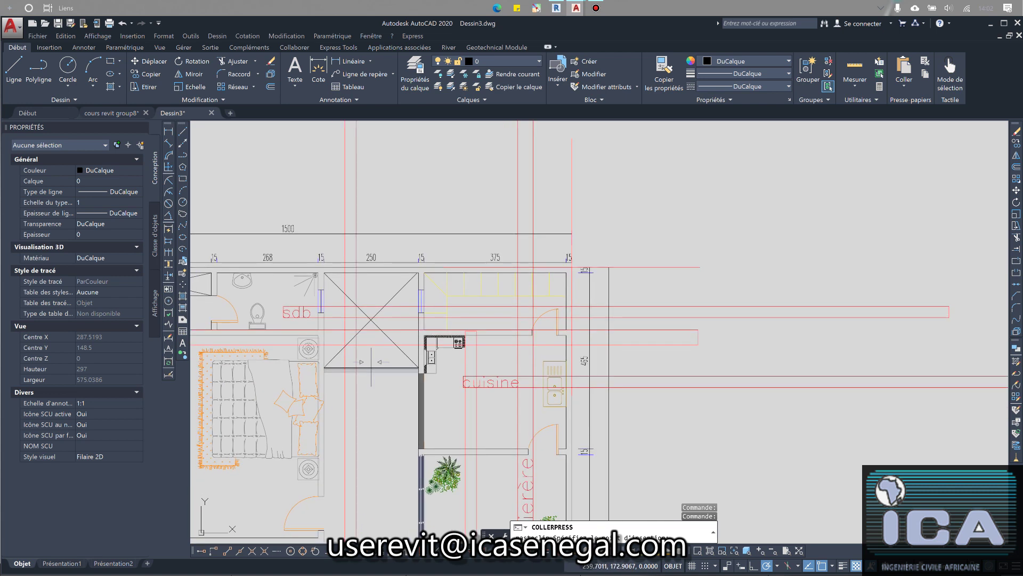
{"action": "scroll", "coordinate": [571, 235], "scroll_direction": "down", "scroll_amount": 6}
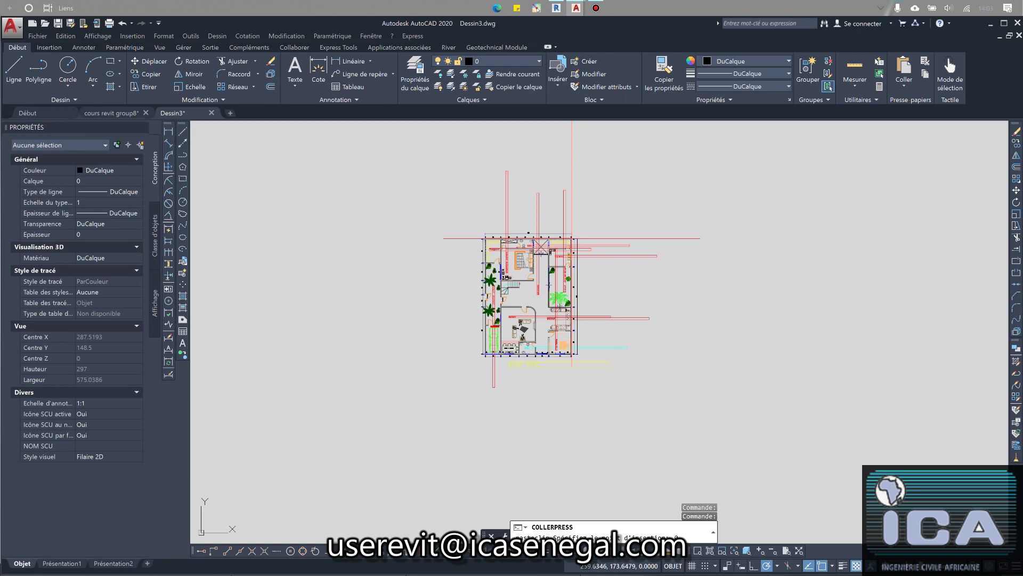
{"action": "key", "text": "Escape"}
{"action": "scroll", "coordinate": [521, 274], "scroll_direction": "up", "scroll_amount": 6}
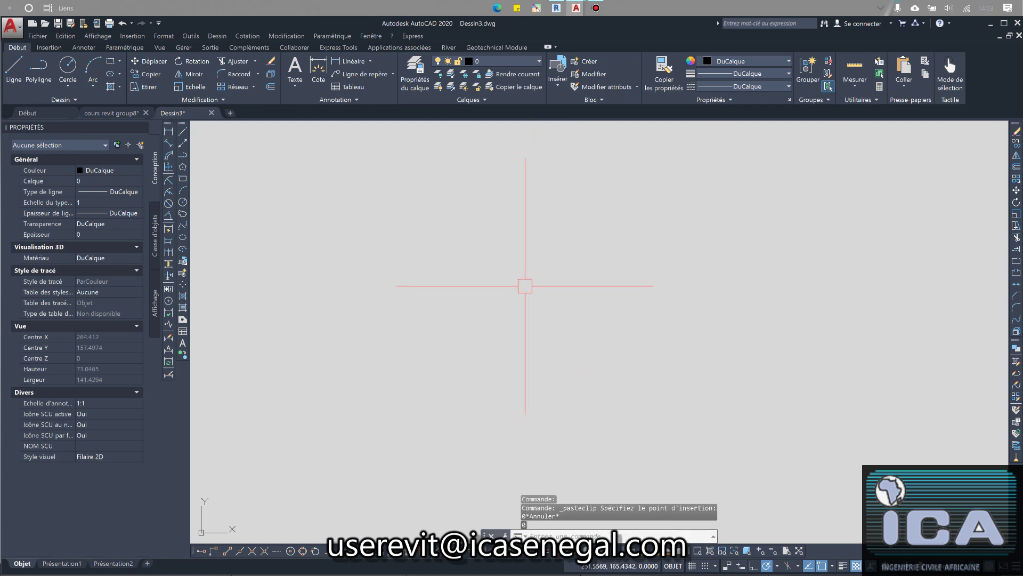
{"action": "key", "text": "ctrl+v"}
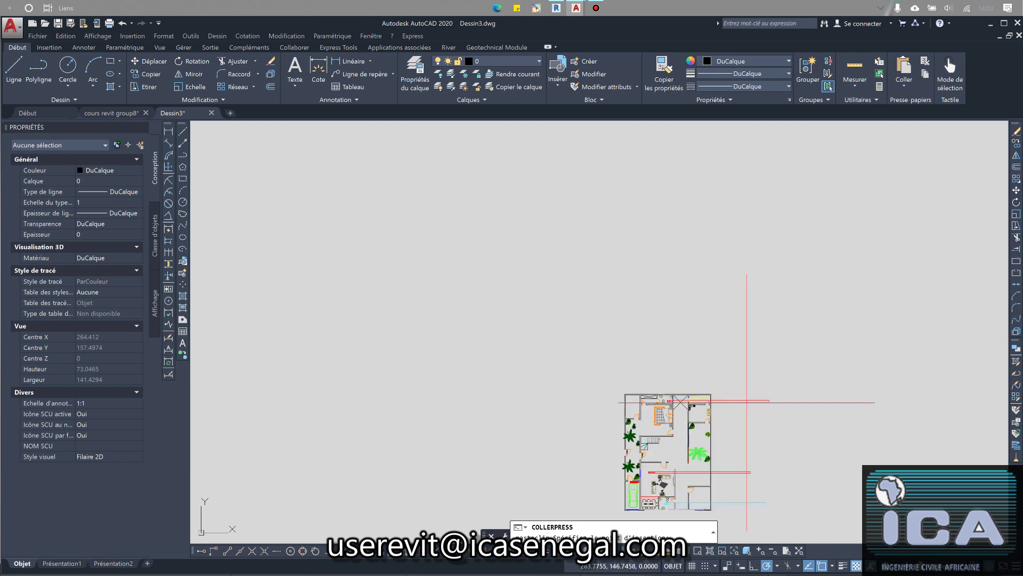
{"action": "key", "text": "Escape"}
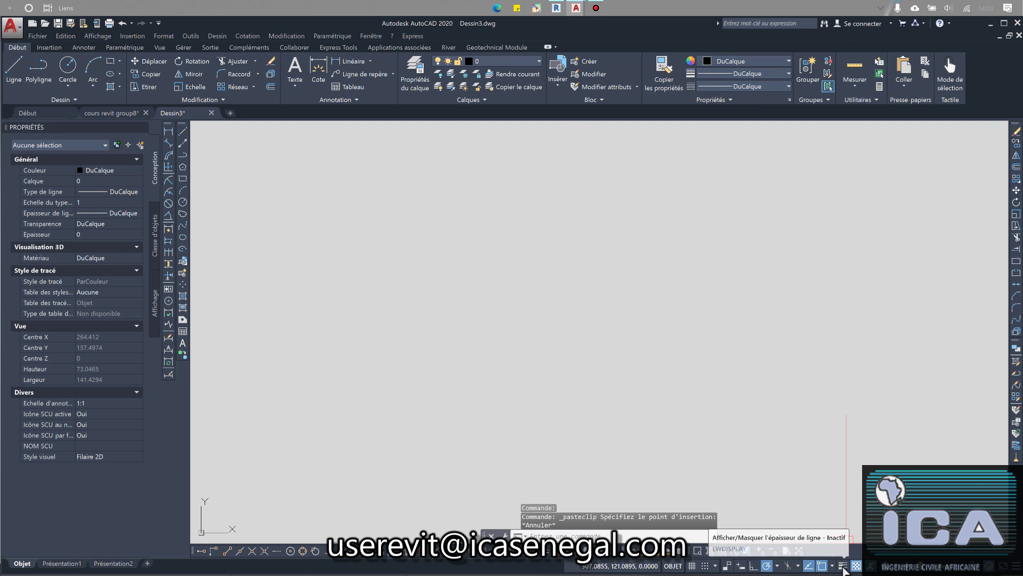
Turn on dynamic input and paste the copied ground-floor plan into the new drawing at insertion point 0,0
{"action": "left_click", "coordinate": [739, 566]}
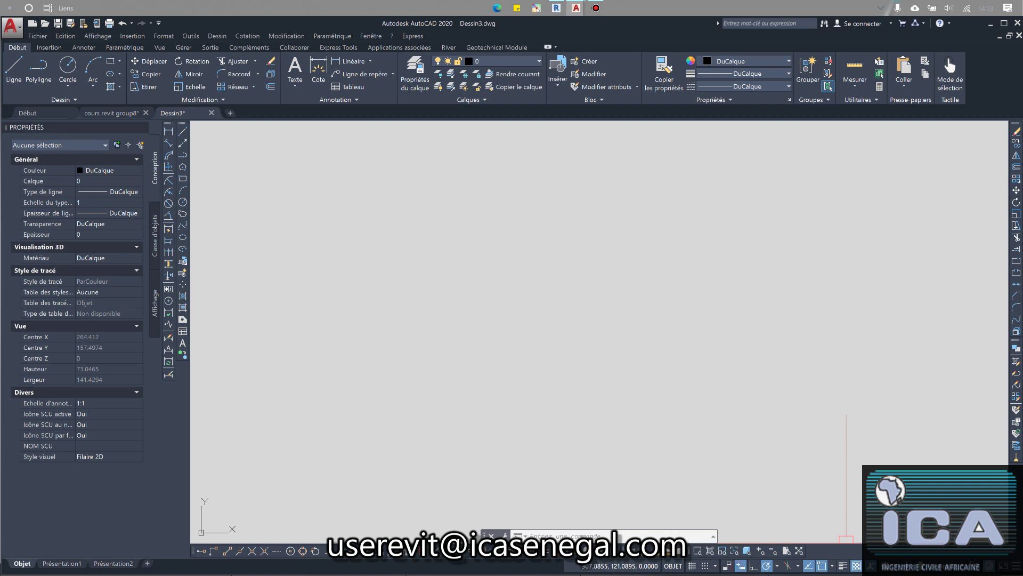
{"action": "key", "text": "ctrl+v"}
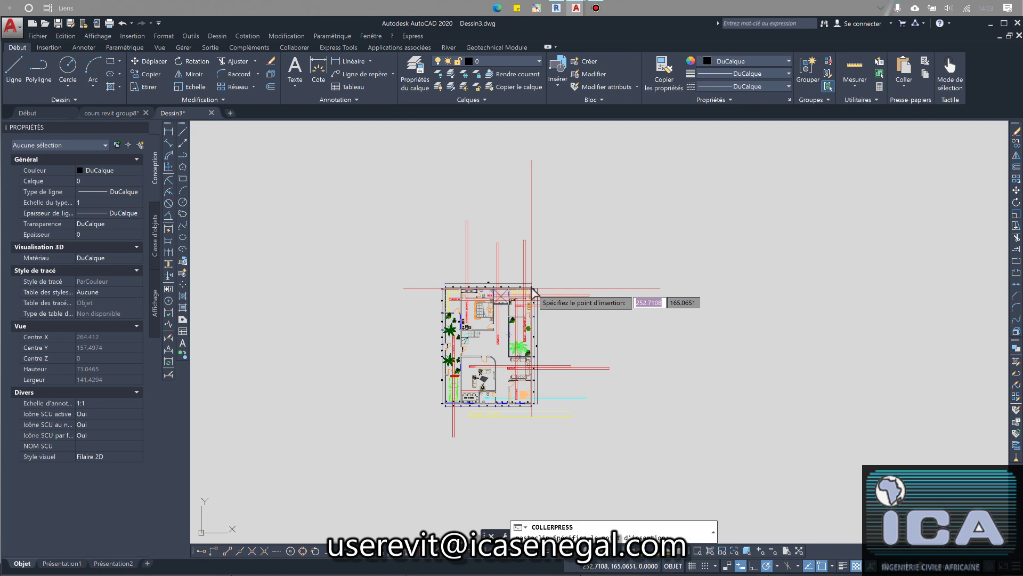
{"action": "type", "text": "0"}
{"action": "key", "text": "Tab"}
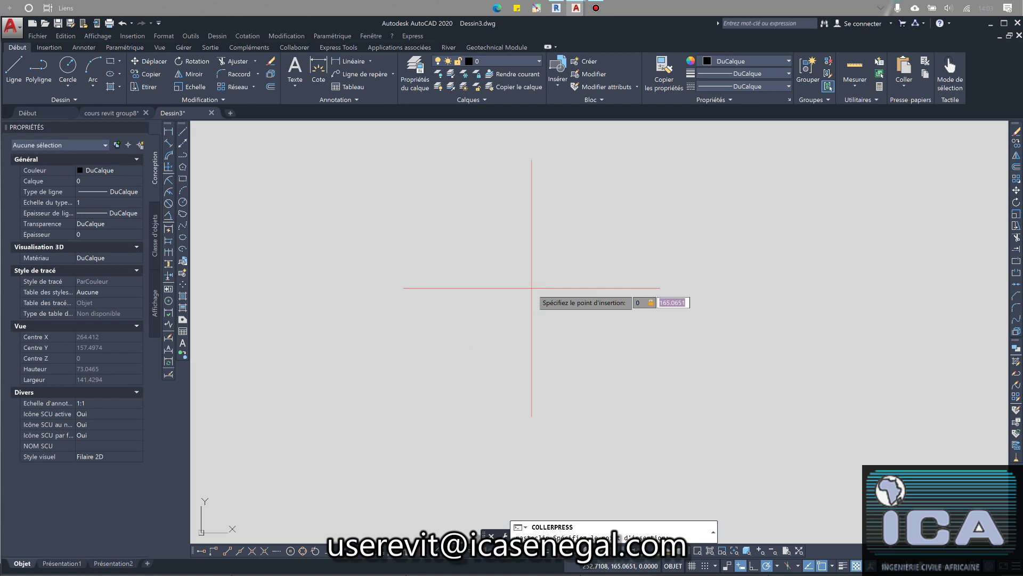
{"action": "key", "text": "Return"}
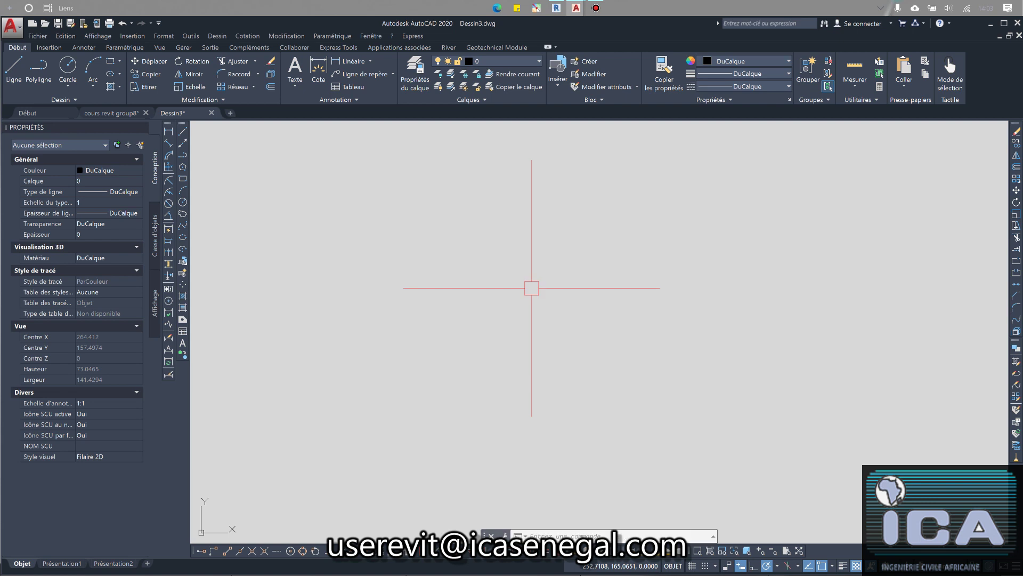
{"action": "scroll", "coordinate": [532, 288], "scroll_direction": "down", "scroll_amount": 6}
{"action": "middle_click_drag", "start_coordinate": [320, 446], "coordinate": [681, 252]}
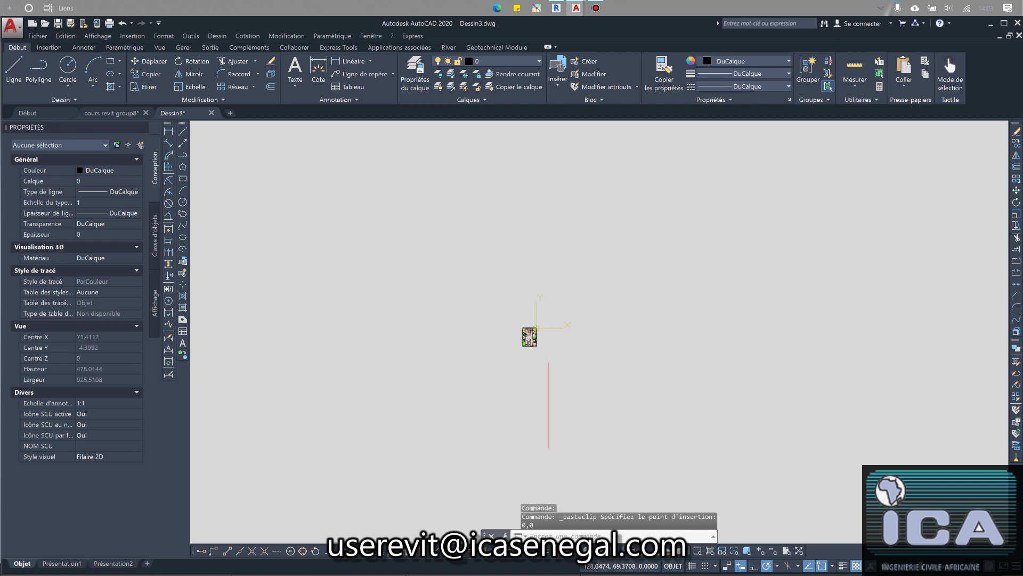
{"action": "scroll", "coordinate": [510, 343], "scroll_direction": "up", "scroll_amount": 7}
{"action": "scroll", "coordinate": [675, 260], "scroll_direction": "up", "scroll_amount": 10}
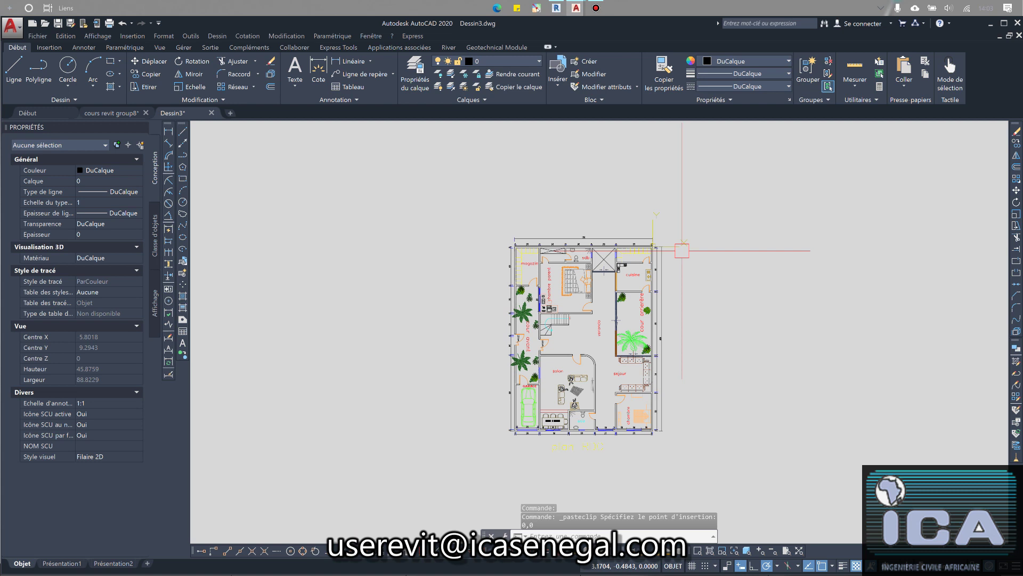
{"action": "scroll", "coordinate": [623, 295], "scroll_direction": "down", "scroll_amount": 12}
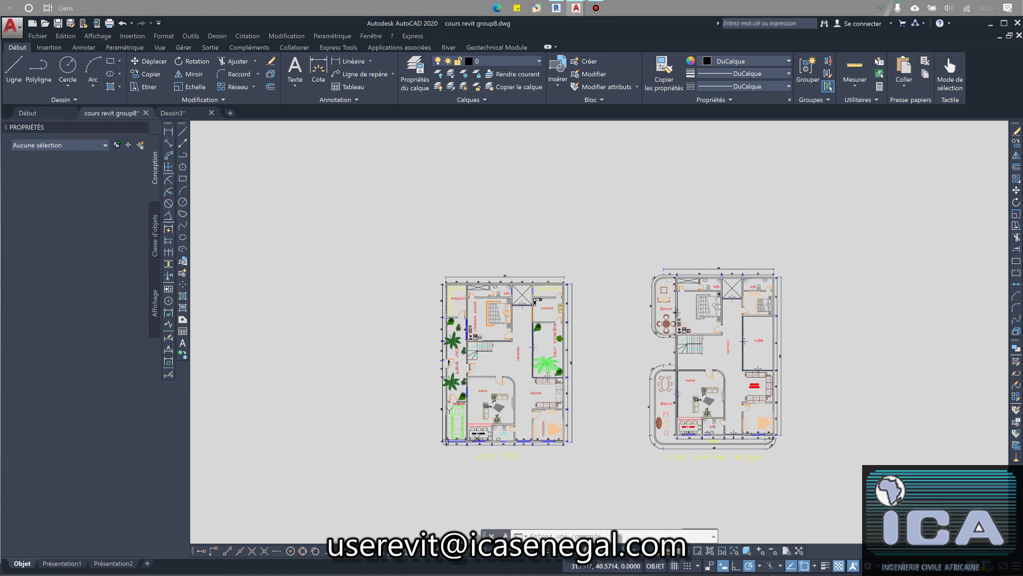
Copy the entire first-floor plan with its title from the cours revit group8 drawing and create another new blank drawing
{"action": "left_click", "coordinate": [803, 487]}
{"action": "left_click", "coordinate": [625, 218]}
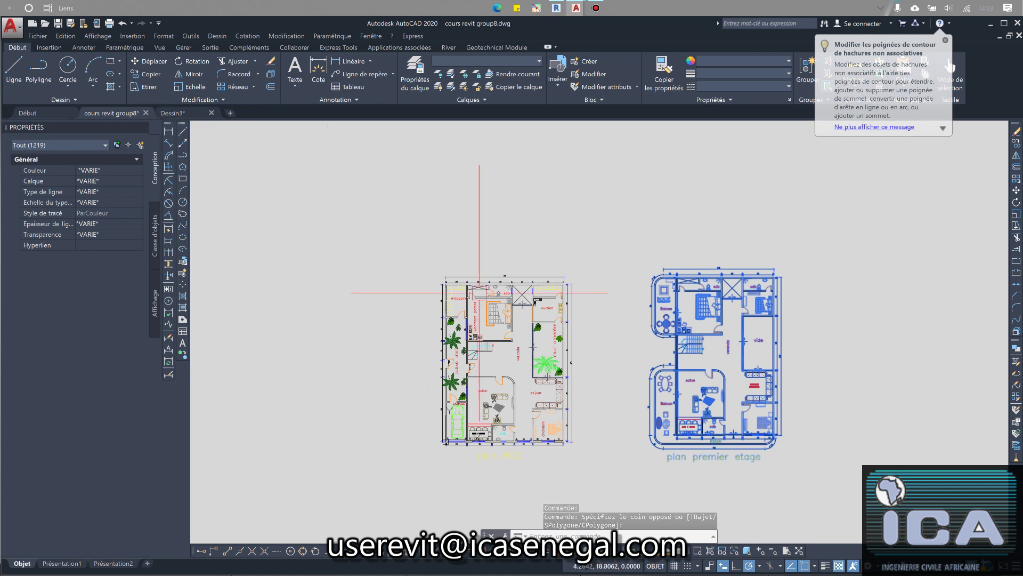
{"action": "key", "text": "Escape"}
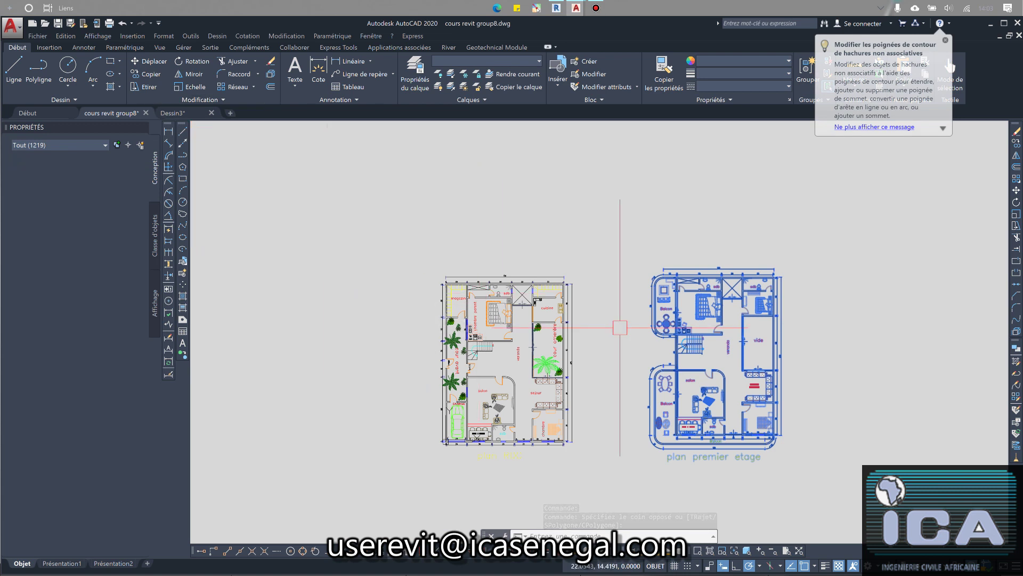
{"action": "key", "text": "ctrl+c"}
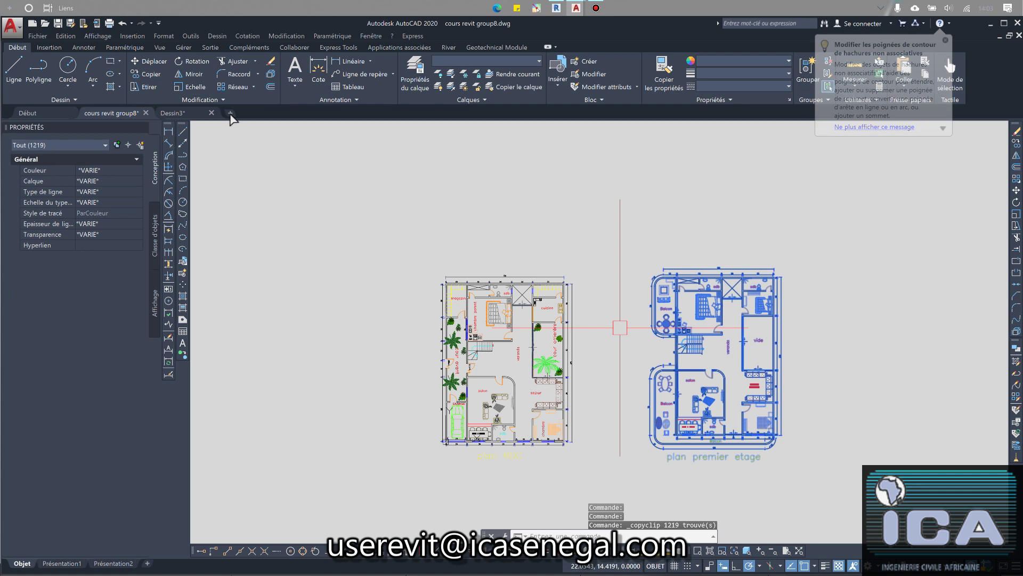
{"action": "key", "text": "Delete"}
{"action": "key", "text": "ctrl+n"}
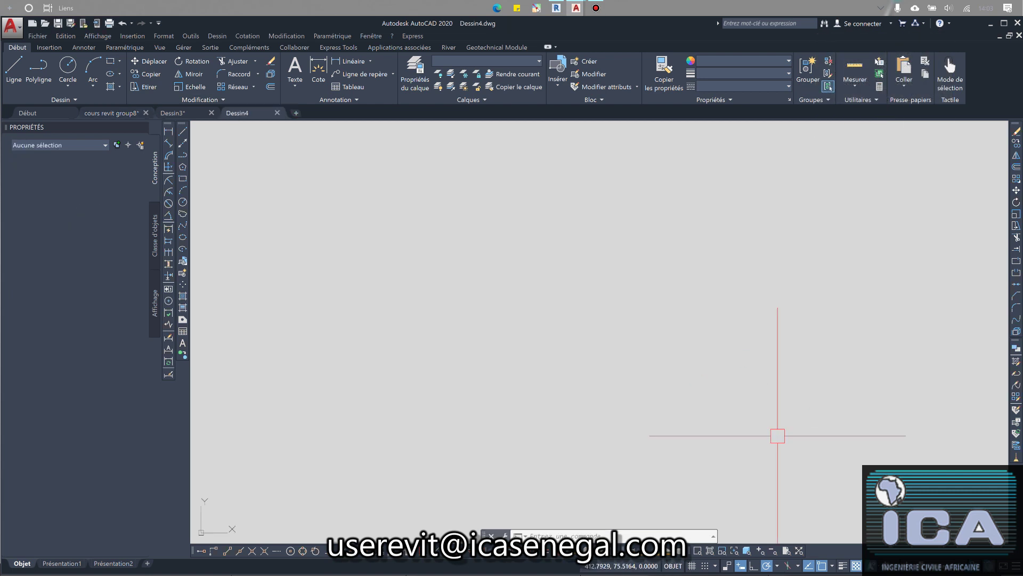
Paste the first-floor plan at a free point in the new drawing, away from the origin
{"action": "key", "text": "ctrl+v"}
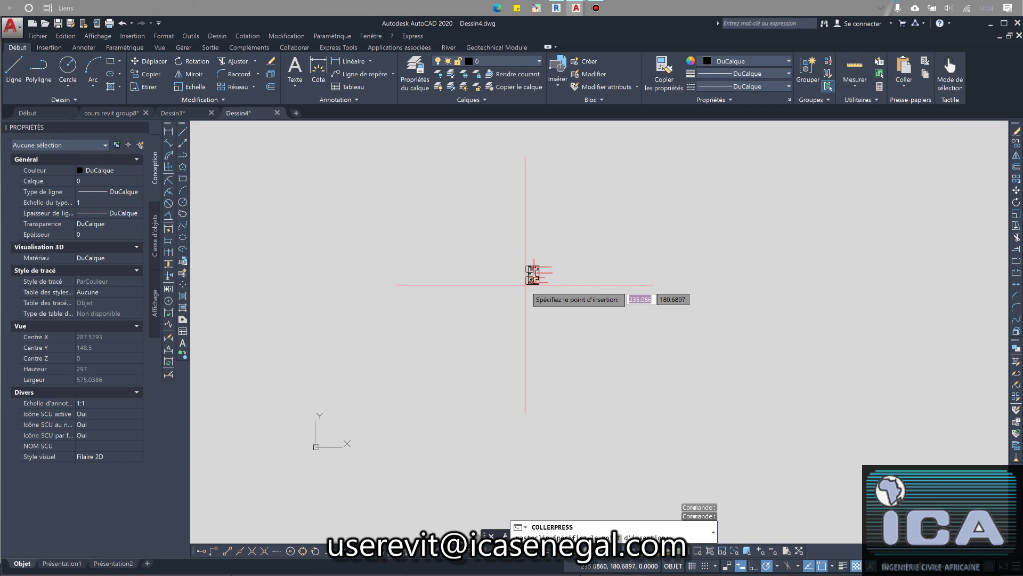
{"action": "left_click", "coordinate": [525, 285]}
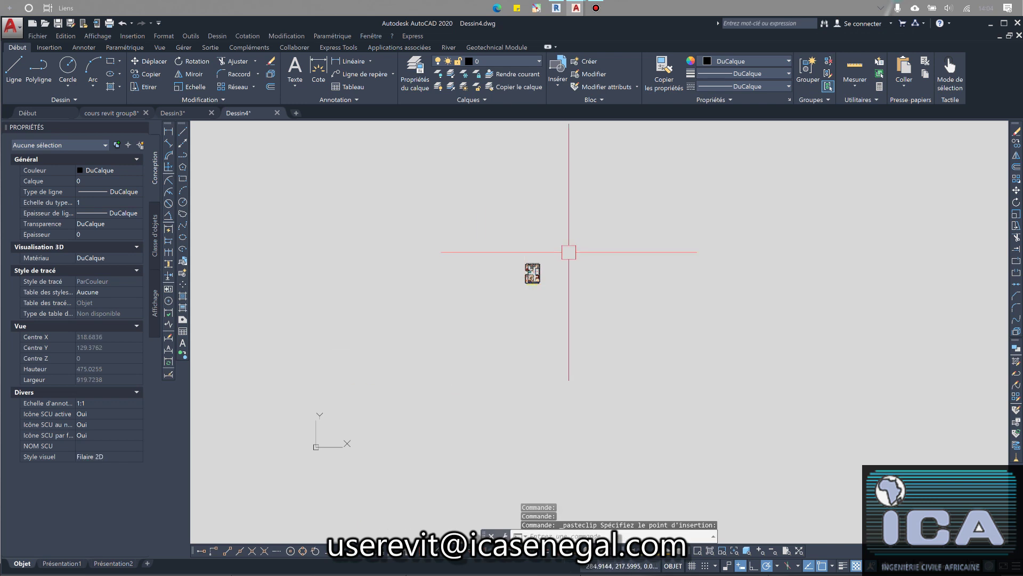
{"action": "scroll", "coordinate": [563, 250], "scroll_direction": "up", "scroll_amount": 8}
{"action": "scroll", "coordinate": [417, 341], "scroll_direction": "up", "scroll_amount": 4}
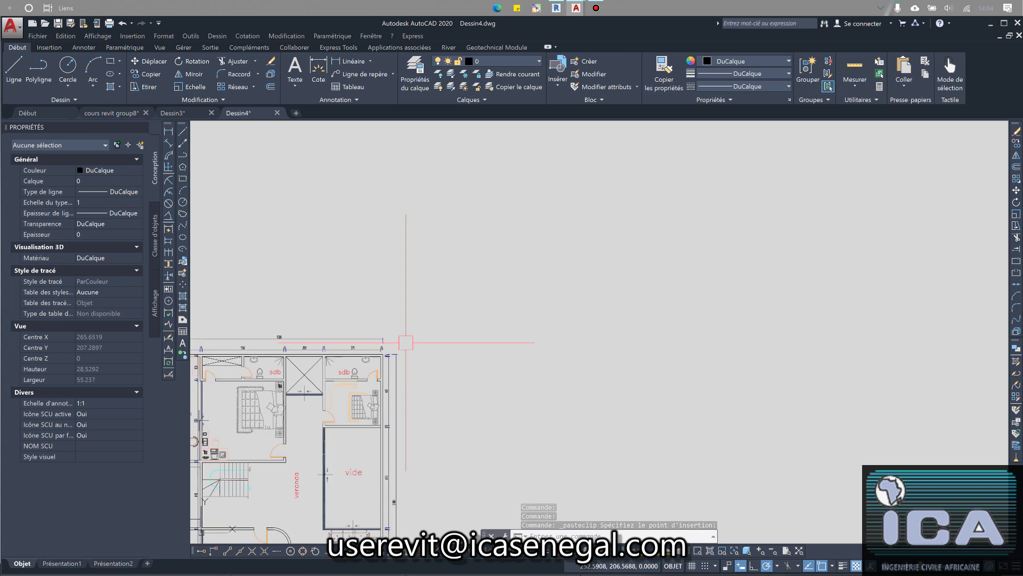
{"action": "scroll", "coordinate": [383, 352], "scroll_direction": "down", "scroll_amount": 8}
{"action": "middle_click_drag", "start_coordinate": [259, 428], "coordinate": [393, 344]}
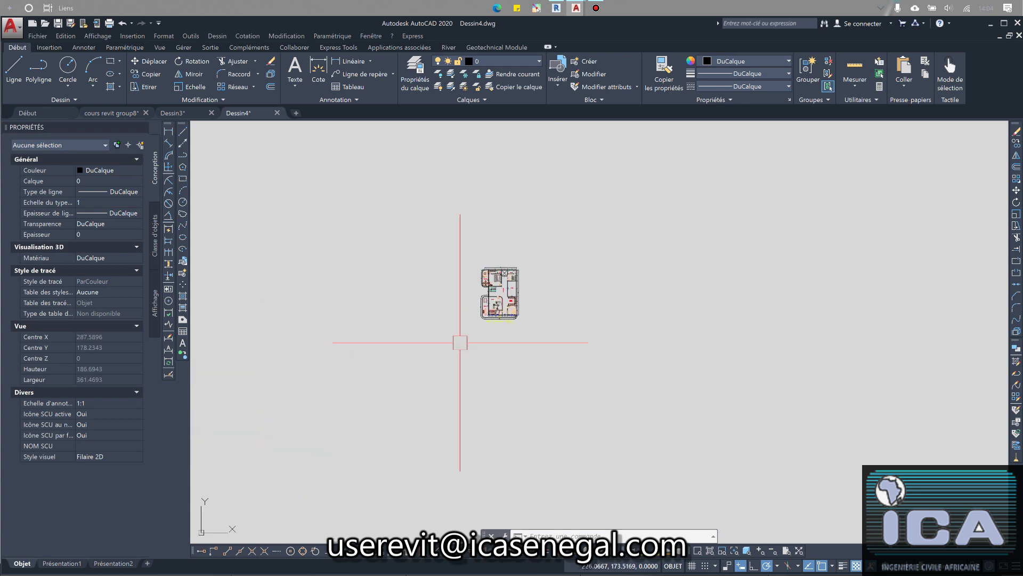
Move the coordinate system origin onto the upper-right outer corner of the first-floor plan's exterior walls
{"action": "scroll", "coordinate": [455, 347], "scroll_direction": "down", "scroll_amount": 6}
{"action": "left_click", "coordinate": [333, 436]}
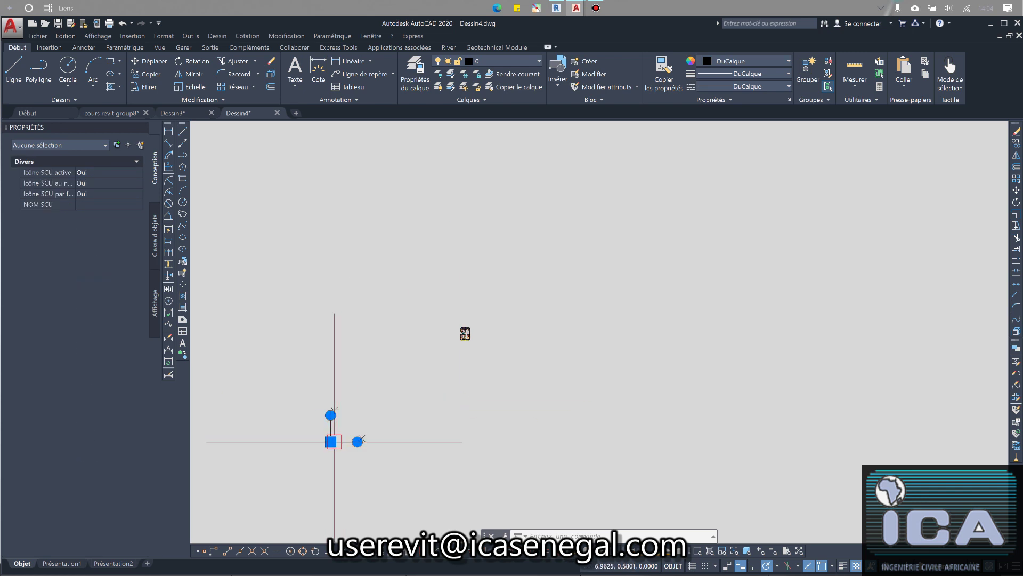
{"action": "left_click", "coordinate": [331, 441]}
{"action": "scroll", "coordinate": [458, 363], "scroll_direction": "up", "scroll_amount": 5}
{"action": "middle_click_drag", "start_coordinate": [532, 269], "coordinate": [525, 435]}
{"action": "scroll", "coordinate": [531, 323], "scroll_direction": "up", "scroll_amount": 10}
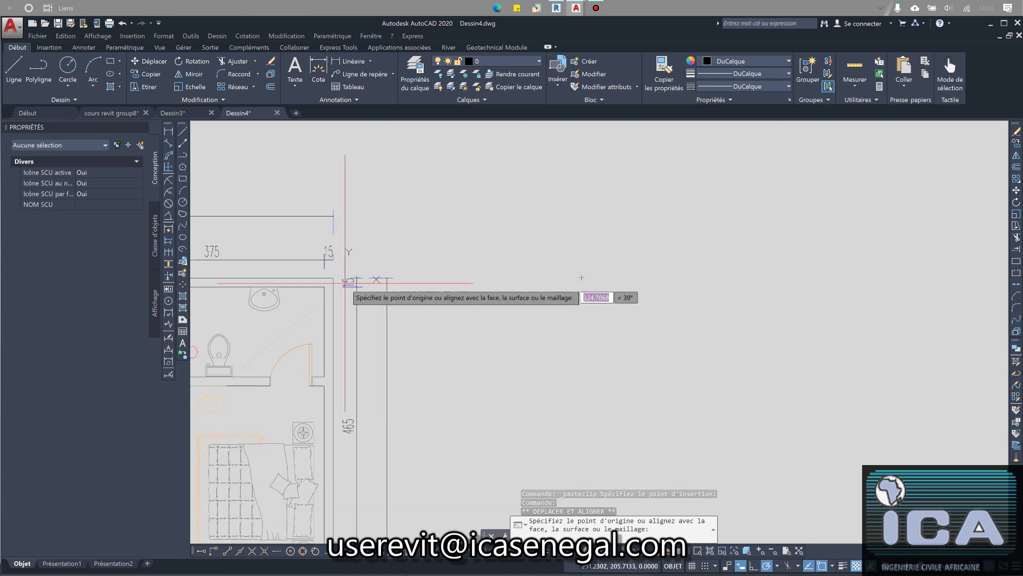
{"action": "left_click", "coordinate": [333, 277]}
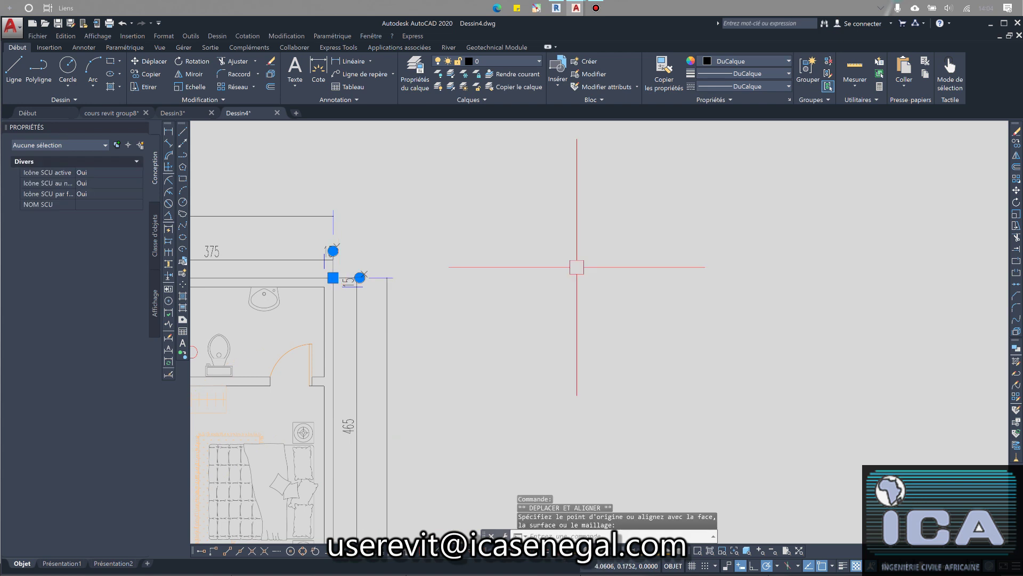
{"action": "scroll", "coordinate": [576, 267], "scroll_direction": "down", "scroll_amount": 4}
{"action": "scroll", "coordinate": [571, 280], "scroll_direction": "down", "scroll_amount": 4}
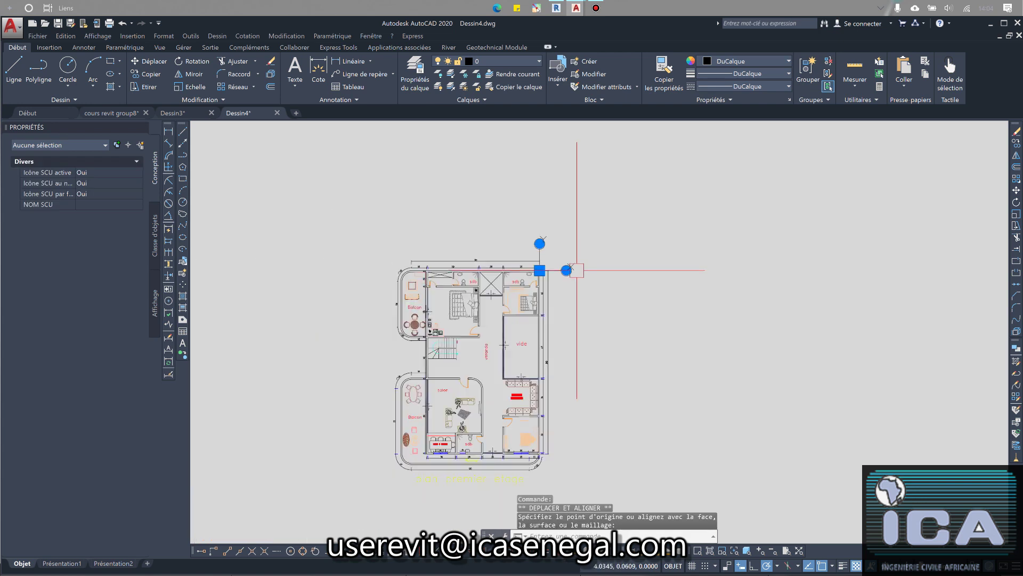
{"action": "key", "text": "Escape"}
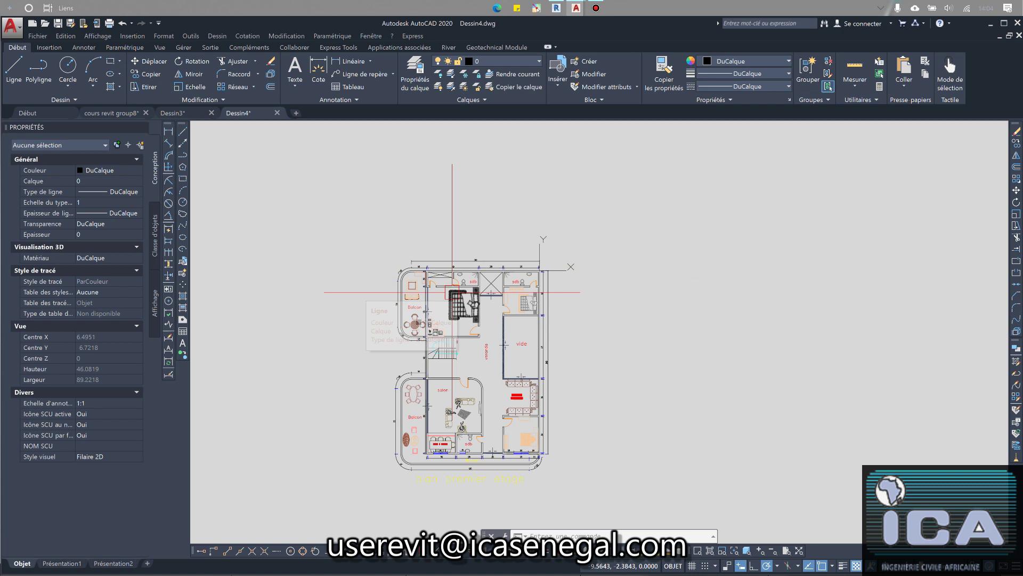
Move the coordinate system origin along the upper exterior wall to a point slightly left of the outer corner
{"action": "scroll", "coordinate": [551, 267], "scroll_direction": "up", "scroll_amount": 4}
{"action": "scroll", "coordinate": [571, 275], "scroll_direction": "down", "scroll_amount": 4}
{"action": "left_click", "coordinate": [583, 276]}
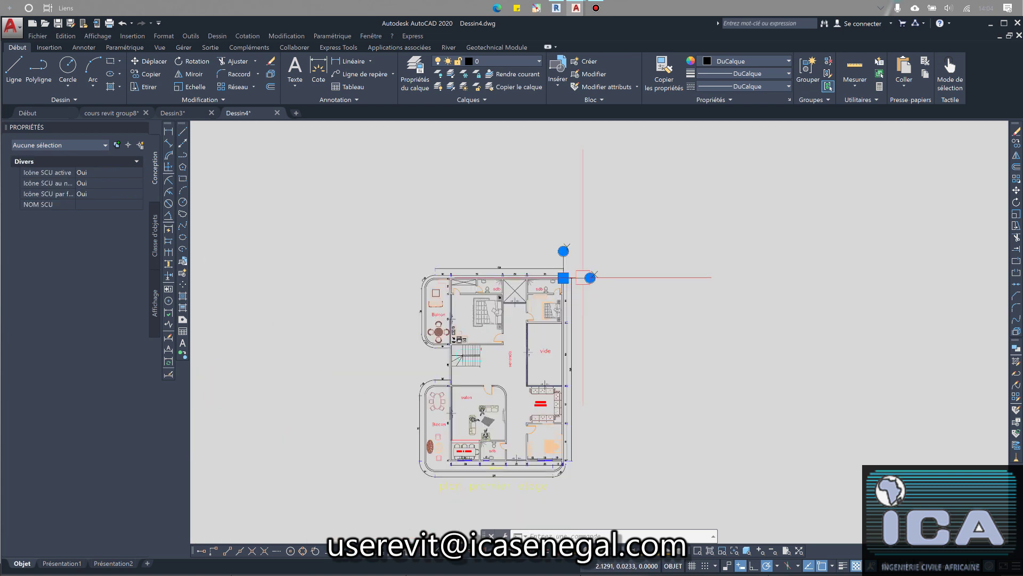
{"action": "scroll", "coordinate": [579, 276], "scroll_direction": "up", "scroll_amount": 6}
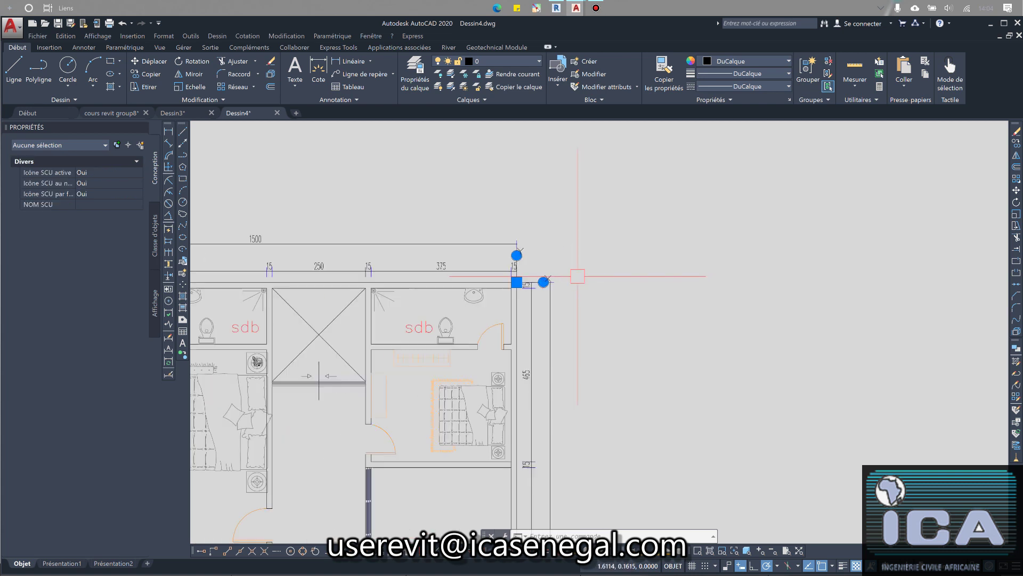
{"action": "left_click", "coordinate": [517, 282]}
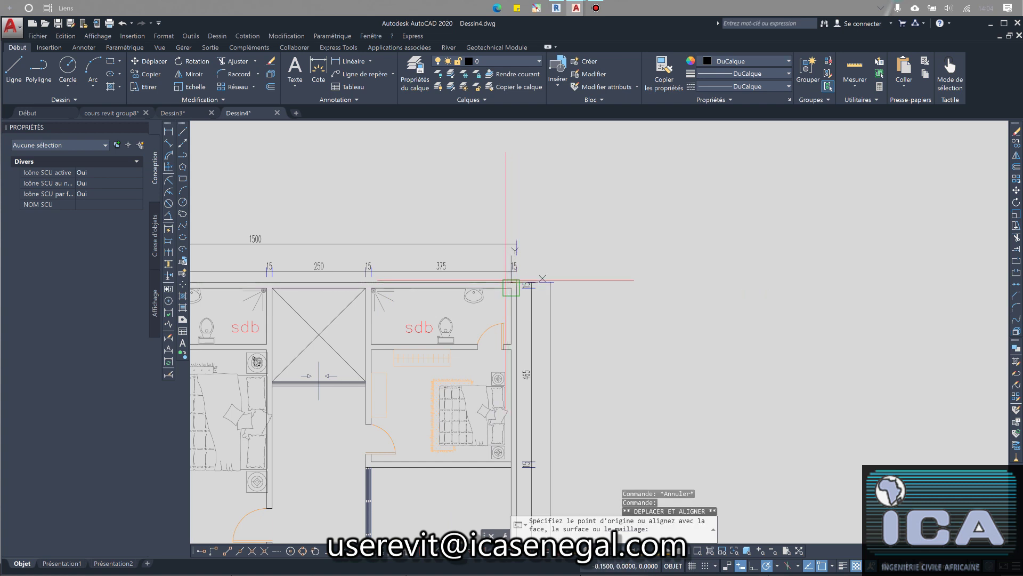
{"action": "left_click", "coordinate": [500, 282]}
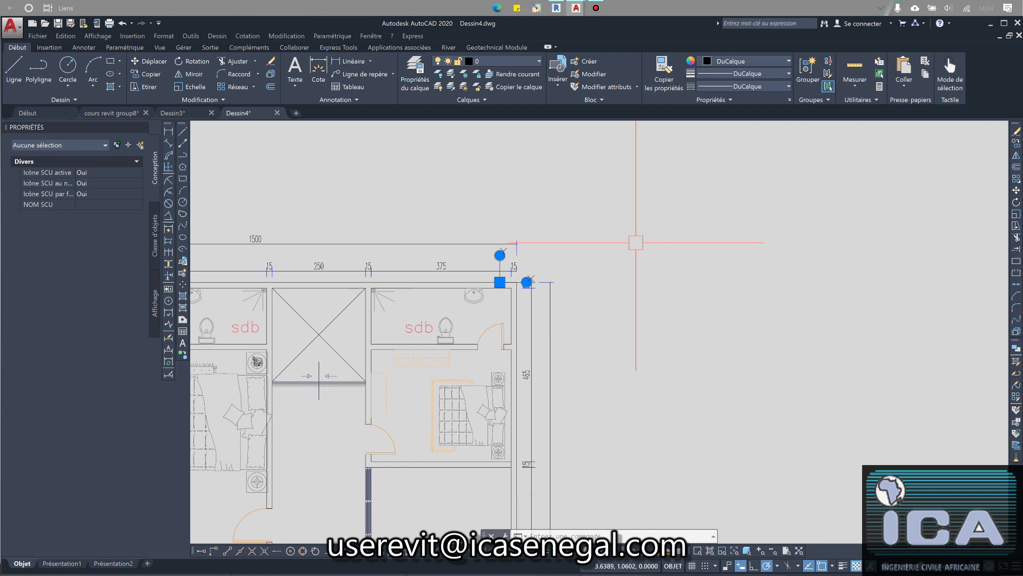
{"action": "key", "text": "Escape"}
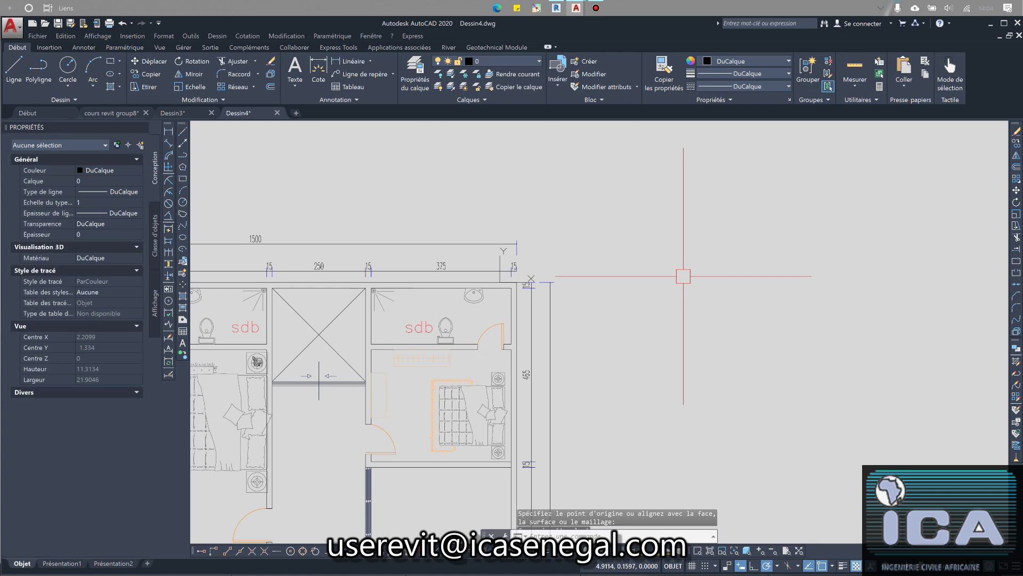
{"action": "scroll", "coordinate": [594, 267], "scroll_direction": "down", "scroll_amount": 8}
{"action": "middle_click_drag", "start_coordinate": [607, 291], "coordinate": [605, 247]}
{"action": "scroll", "coordinate": [604, 247], "scroll_direction": "up", "scroll_amount": 2}
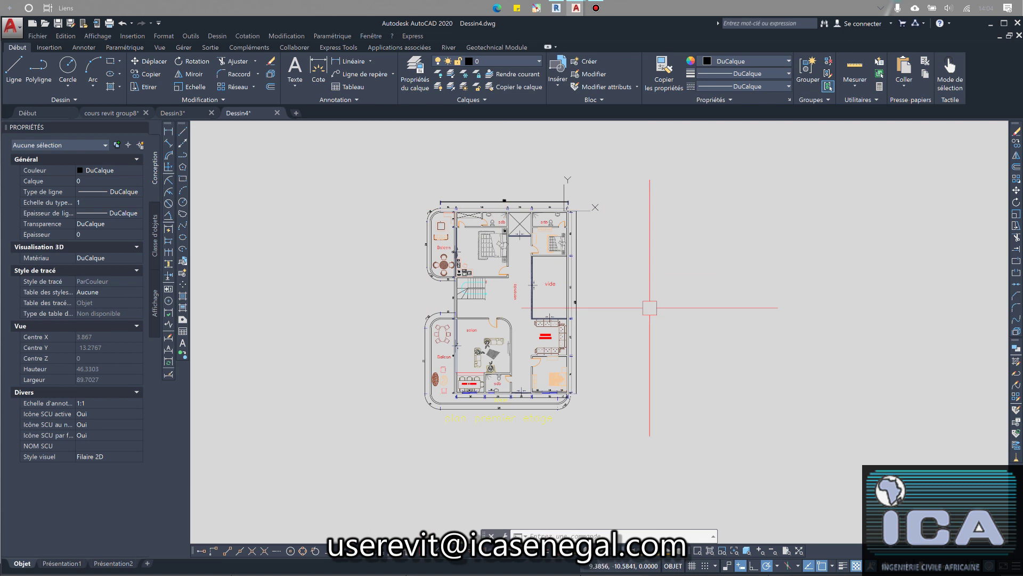
{"action": "scroll", "coordinate": [642, 384], "scroll_direction": "down", "scroll_amount": 2}
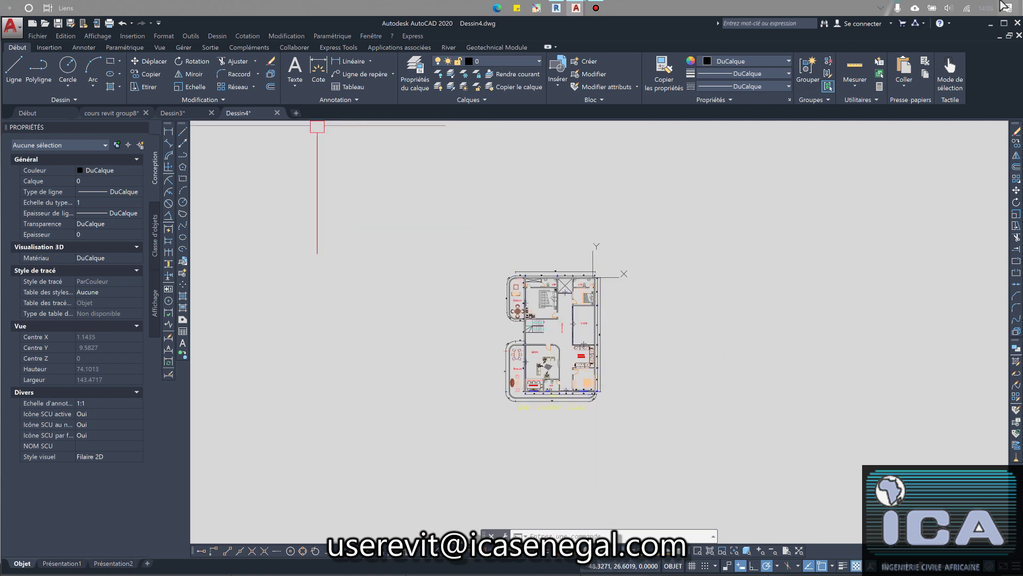
Minimize AutoCAD, switch to Revit and expand the floor plans of the Architecture views in the project browser
{"action": "left_click", "coordinate": [991, 26]}
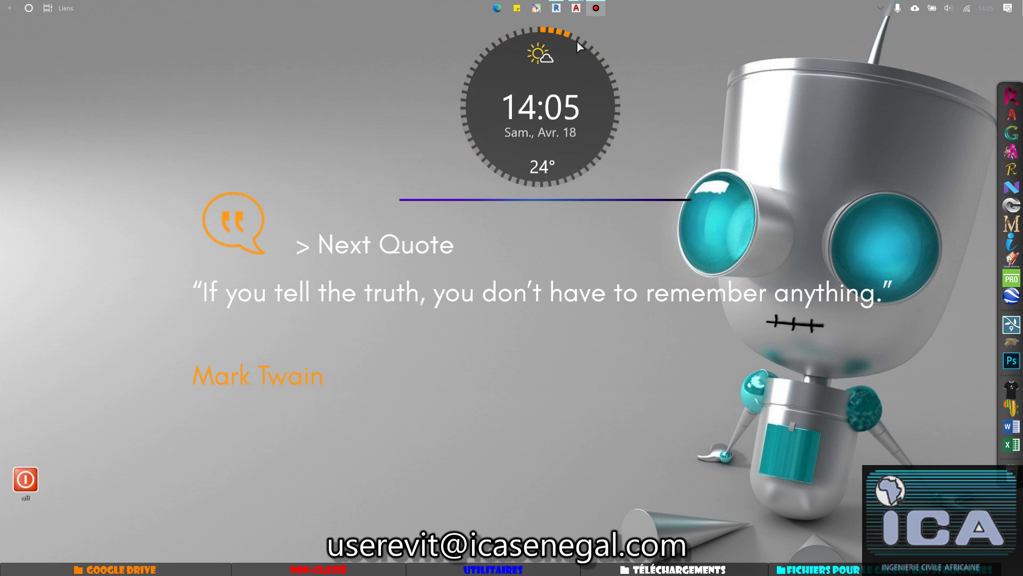
{"action": "left_click", "coordinate": [556, 8]}
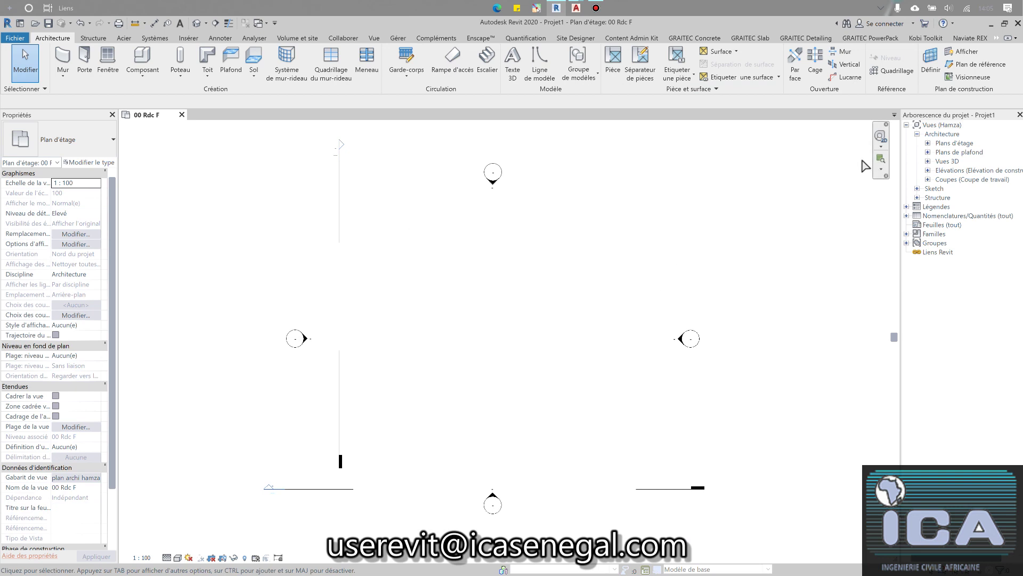
{"action": "left_click", "coordinate": [928, 143]}
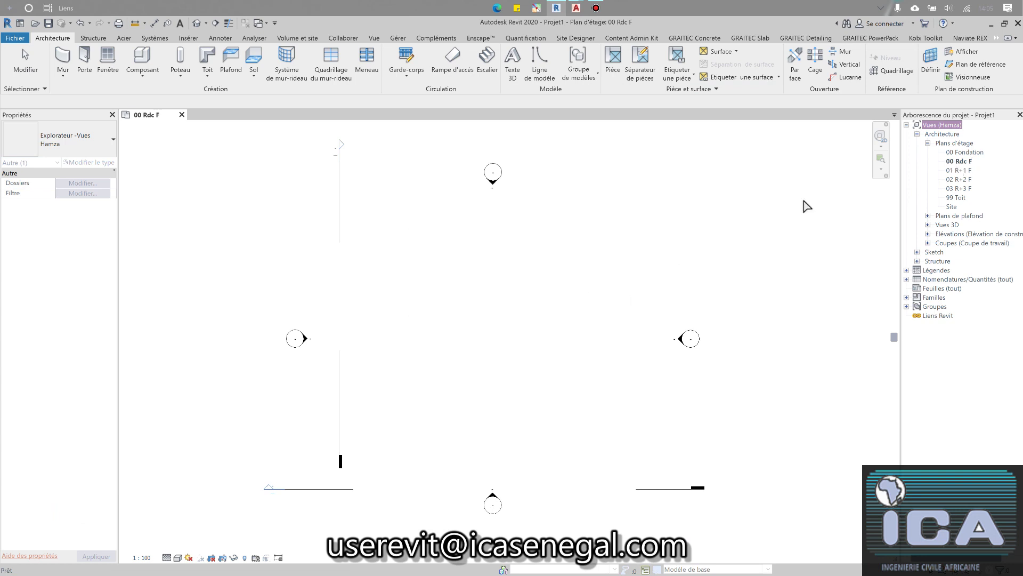
Expand the ceiling plans and open the 00 Rdc F ceiling plan to view it
{"action": "left_click", "coordinate": [928, 216]}
{"action": "double_click", "coordinate": [959, 234]}
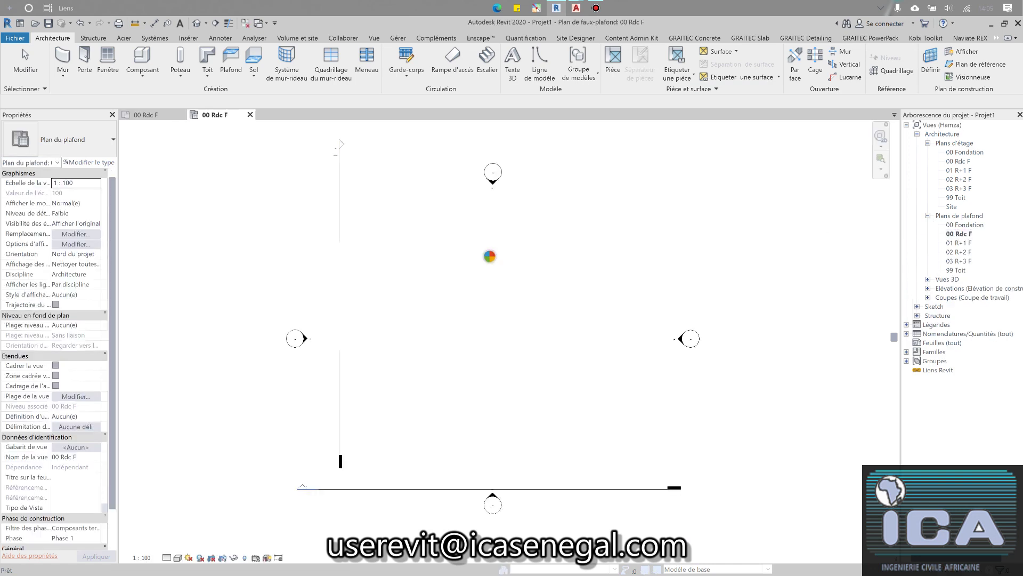
{"action": "left_click", "coordinate": [566, 341]}
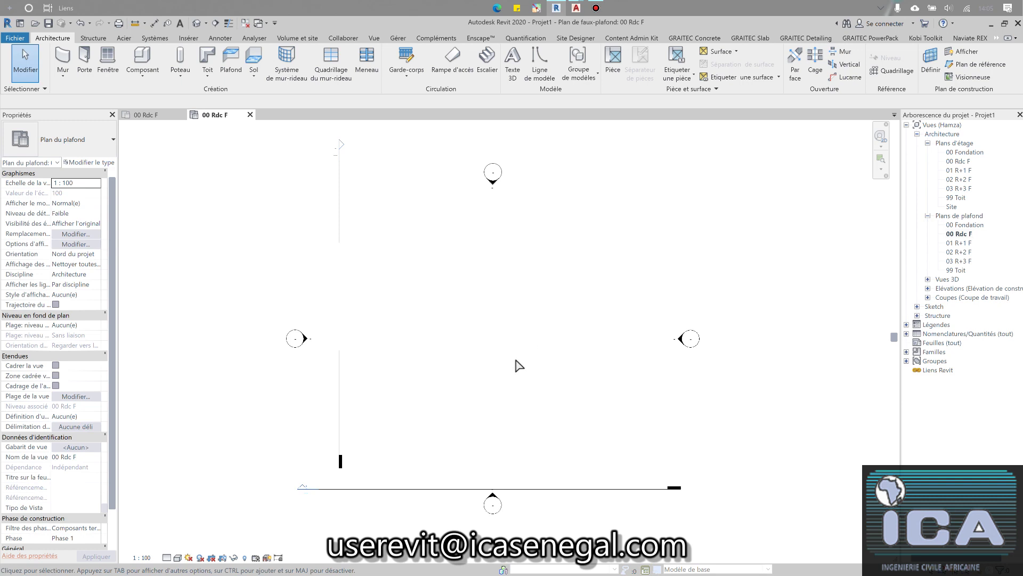
Open the 00 Rdc F floor plan and start linking a CAD file
{"action": "double_click", "coordinate": [963, 162]}
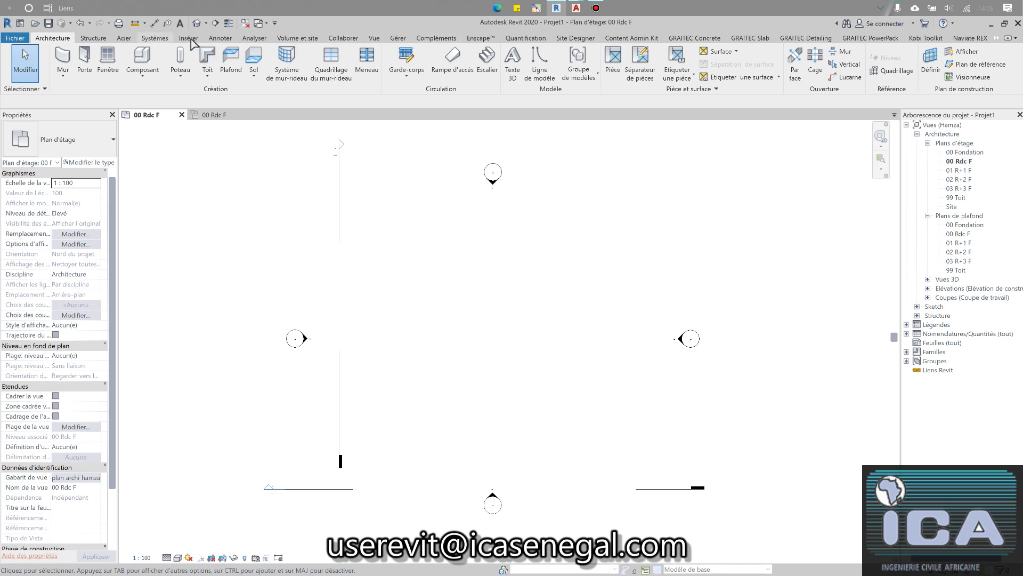
{"action": "left_click", "coordinate": [193, 39]}
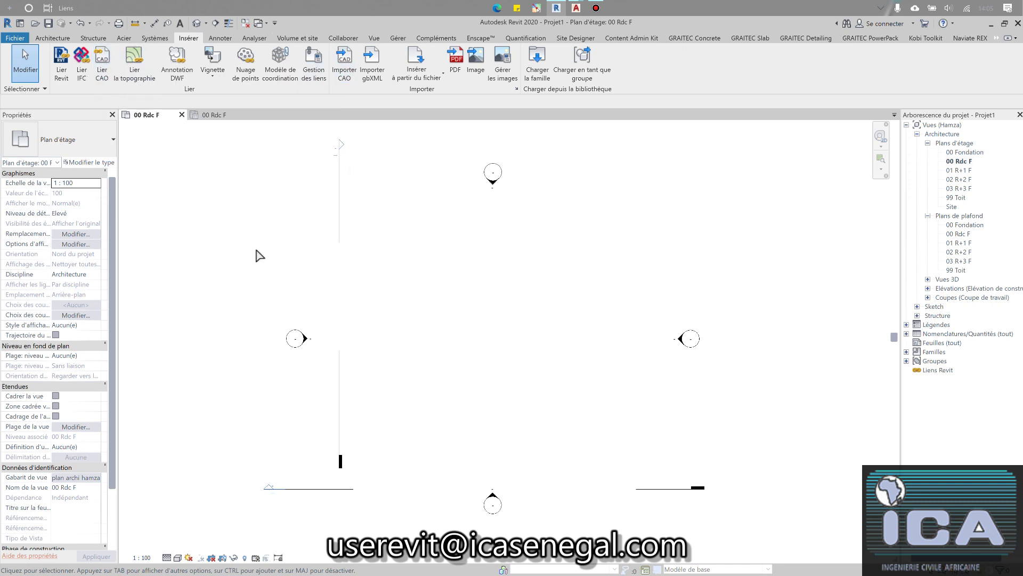
{"action": "left_click", "coordinate": [107, 72]}
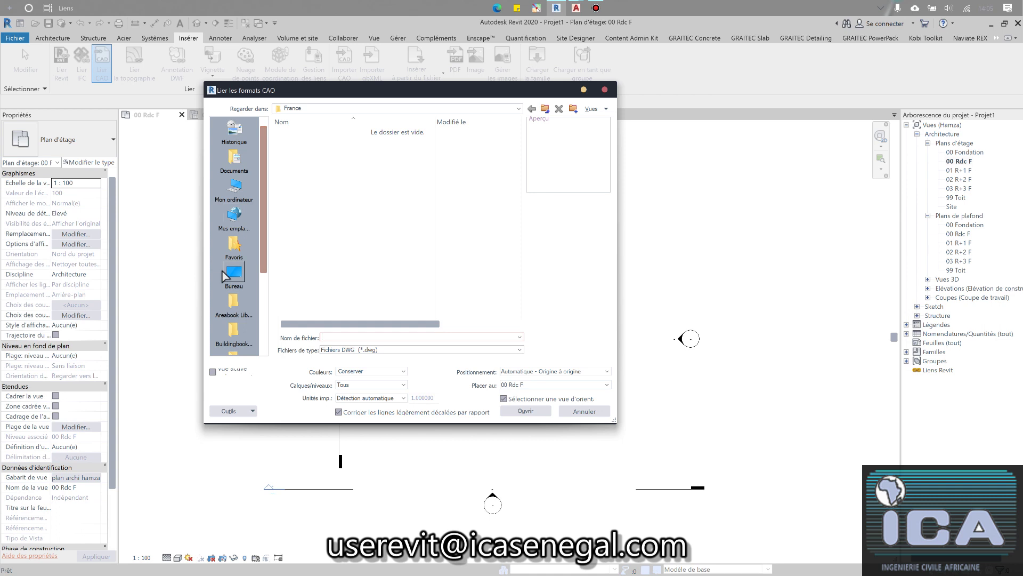
Browse the D: drive's Google Drive workspace to the Fichier autocad archi folder and choose RDC .dwg as the file to link
{"action": "left_click", "coordinate": [234, 273]}
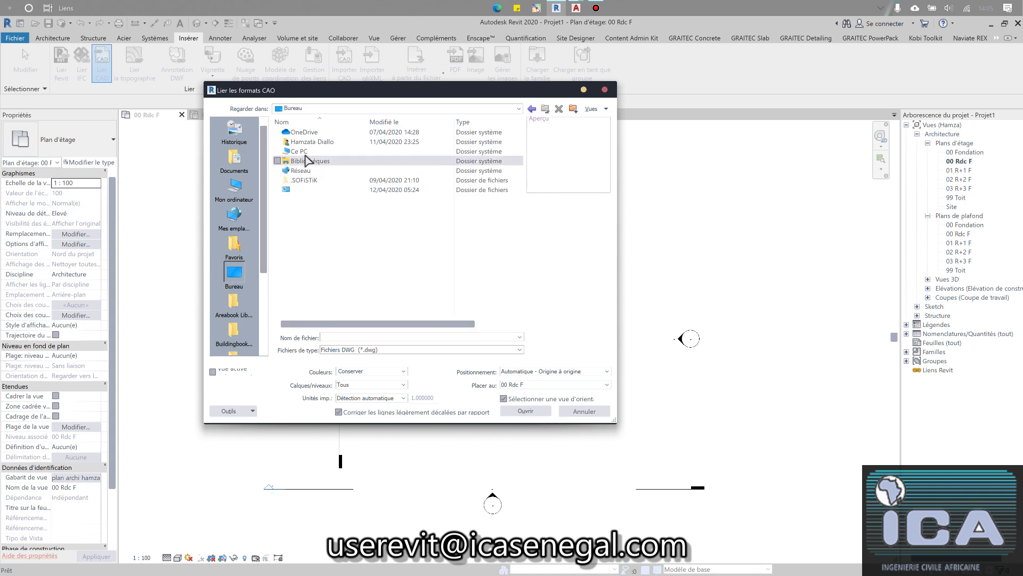
{"action": "double_click", "coordinate": [298, 152]}
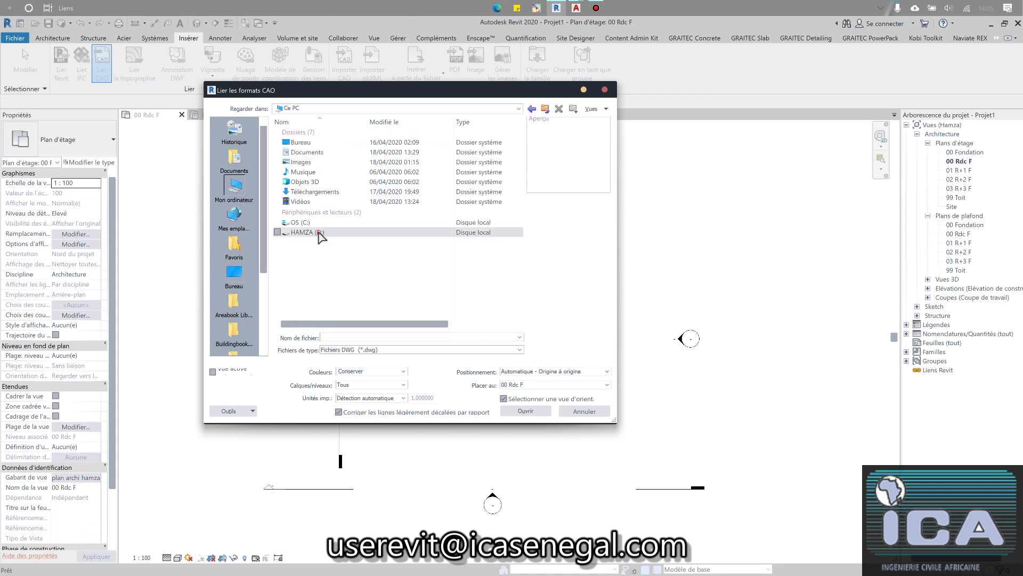
{"action": "double_click", "coordinate": [319, 232]}
{"action": "double_click", "coordinate": [310, 152]}
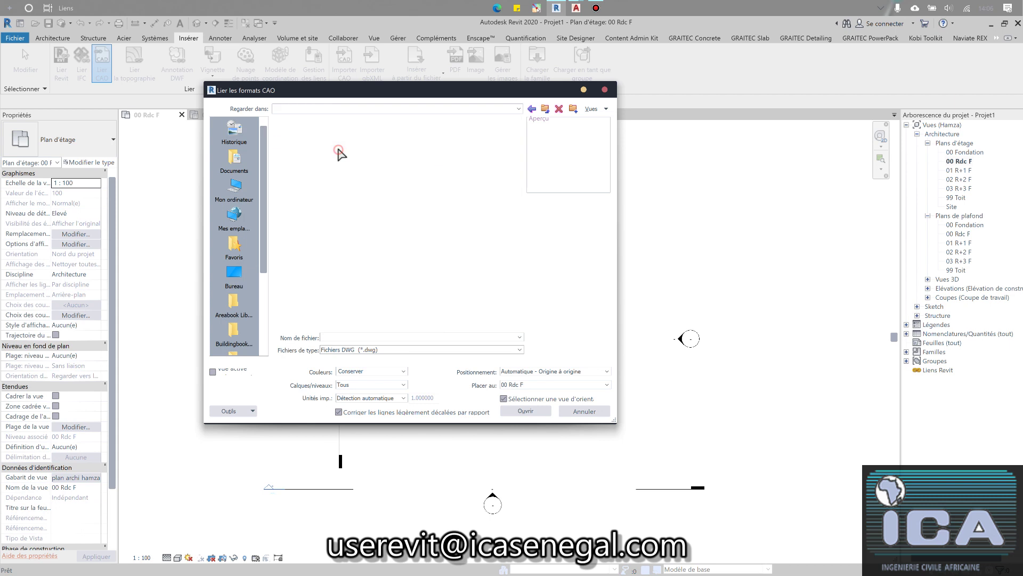
{"action": "left_click", "coordinate": [531, 108]}
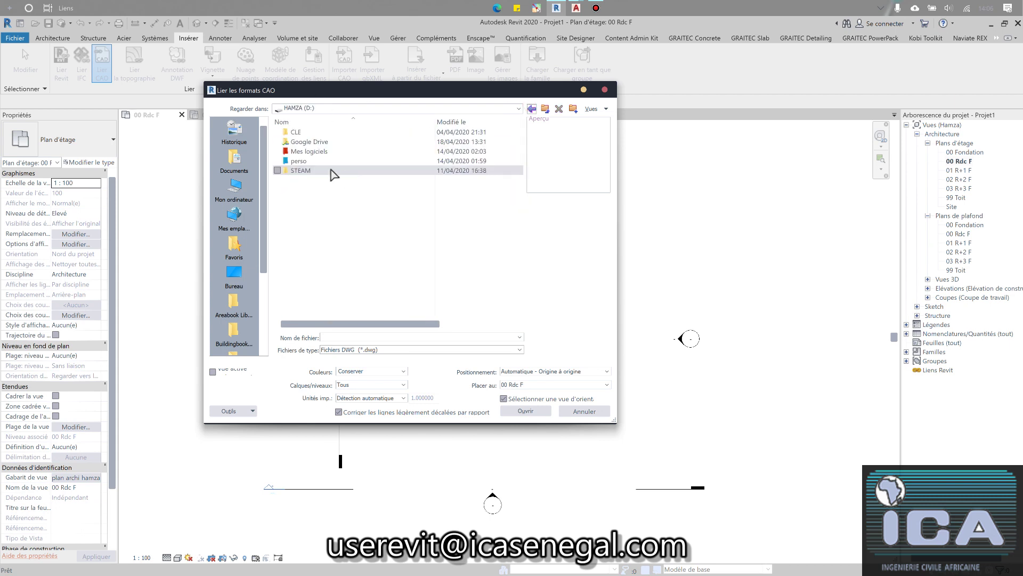
{"action": "double_click", "coordinate": [335, 143]}
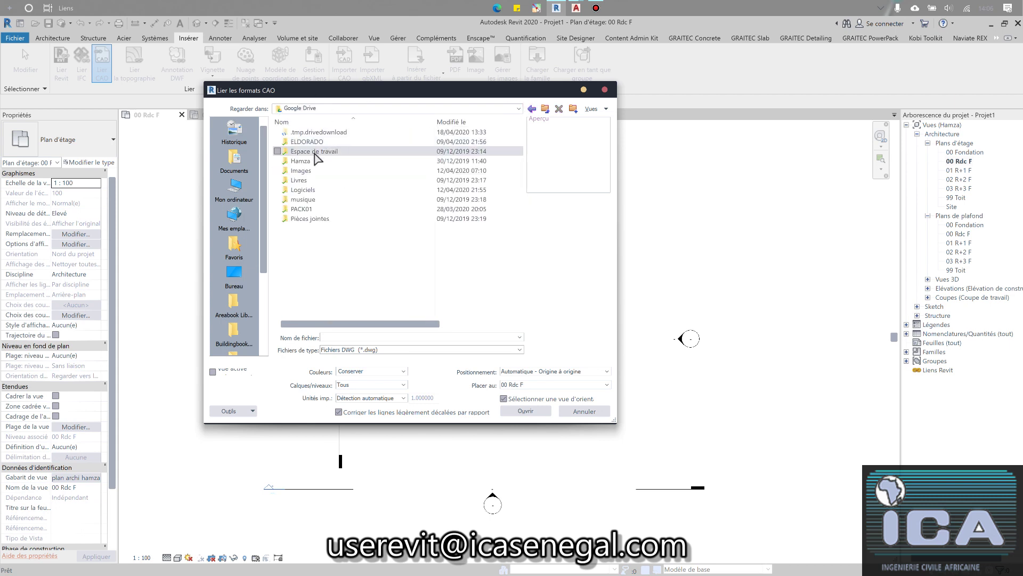
{"action": "double_click", "coordinate": [318, 152]}
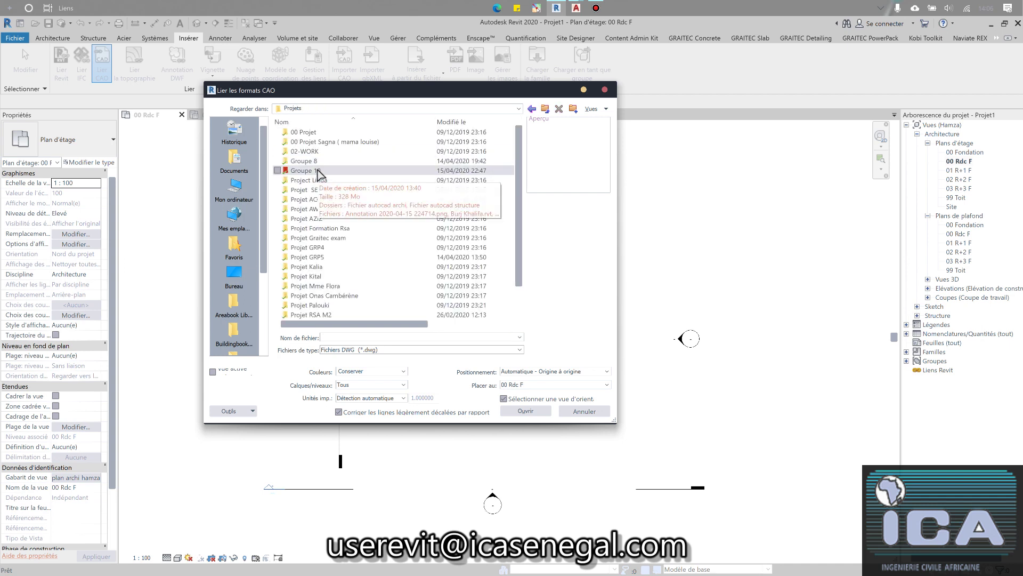
{"action": "double_click", "coordinate": [318, 171]}
{"action": "double_click", "coordinate": [325, 133]}
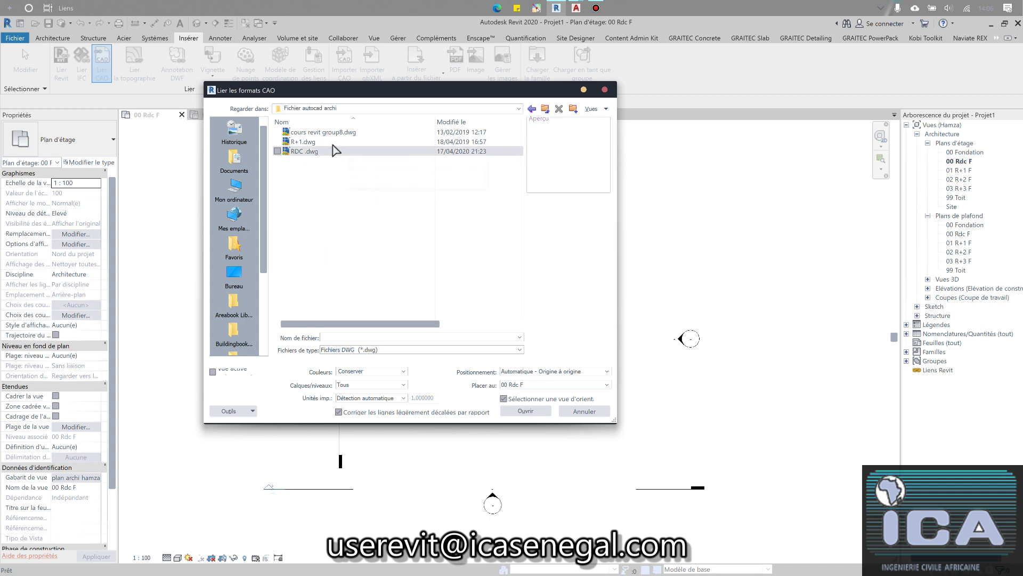
{"action": "left_click", "coordinate": [327, 152]}
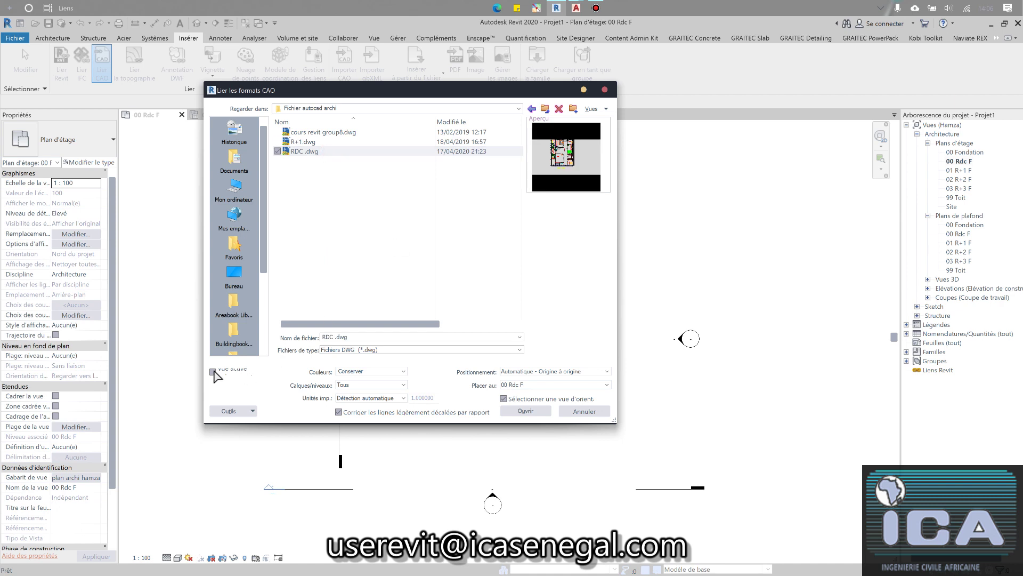
{"action": "left_click", "coordinate": [214, 373]}
{"action": "left_click", "coordinate": [213, 372]}
{"action": "left_click", "coordinate": [406, 372]}
{"action": "left_click", "coordinate": [406, 372]}
{"action": "left_click", "coordinate": [402, 399]}
{"action": "left_click", "coordinate": [460, 243]}
Switch to AutoCAD and measure the width of the salon's door opening in the ground-floor plan
{"action": "mouse_move", "coordinate": [576, 8]}
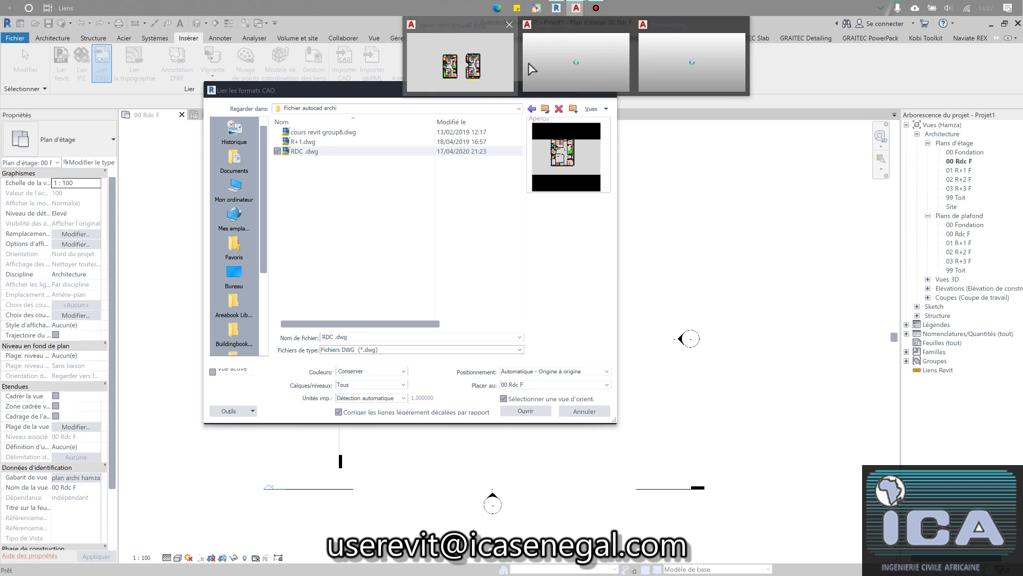
{"action": "left_click", "coordinate": [692, 63]}
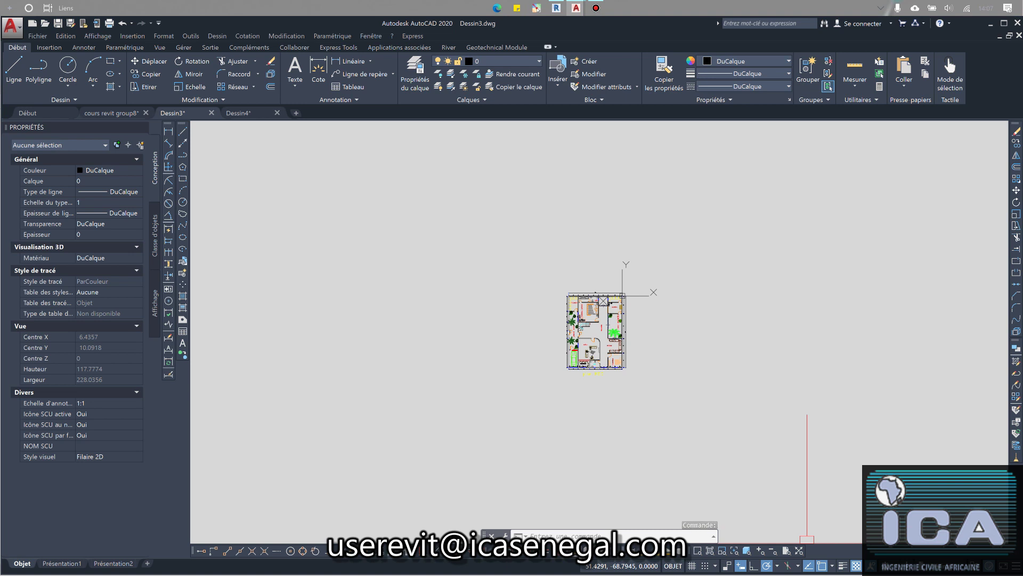
{"action": "key", "text": "space"}
{"action": "scroll", "coordinate": [587, 350], "scroll_direction": "up", "scroll_amount": 8}
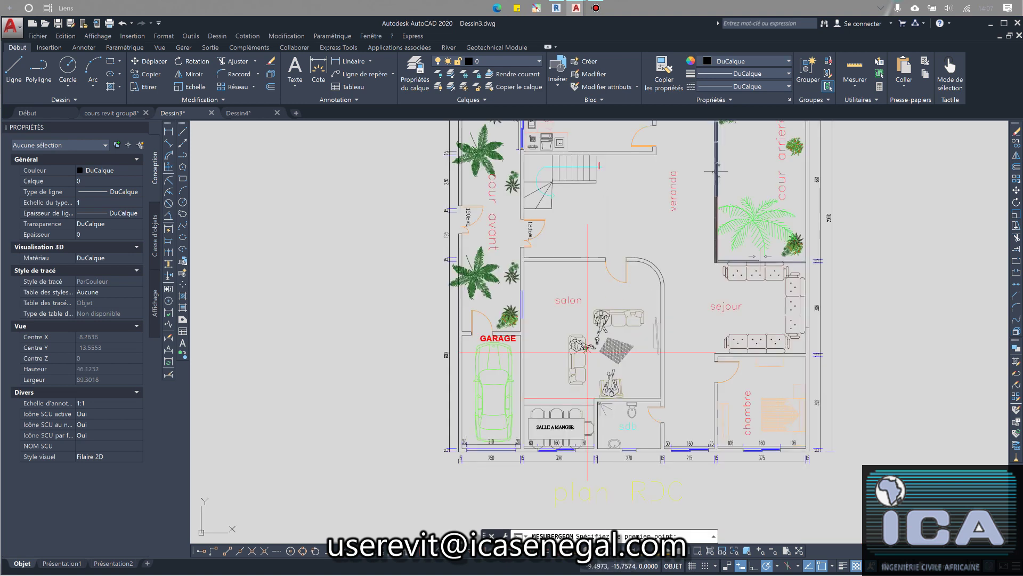
{"action": "scroll", "coordinate": [522, 294], "scroll_direction": "up", "scroll_amount": 3}
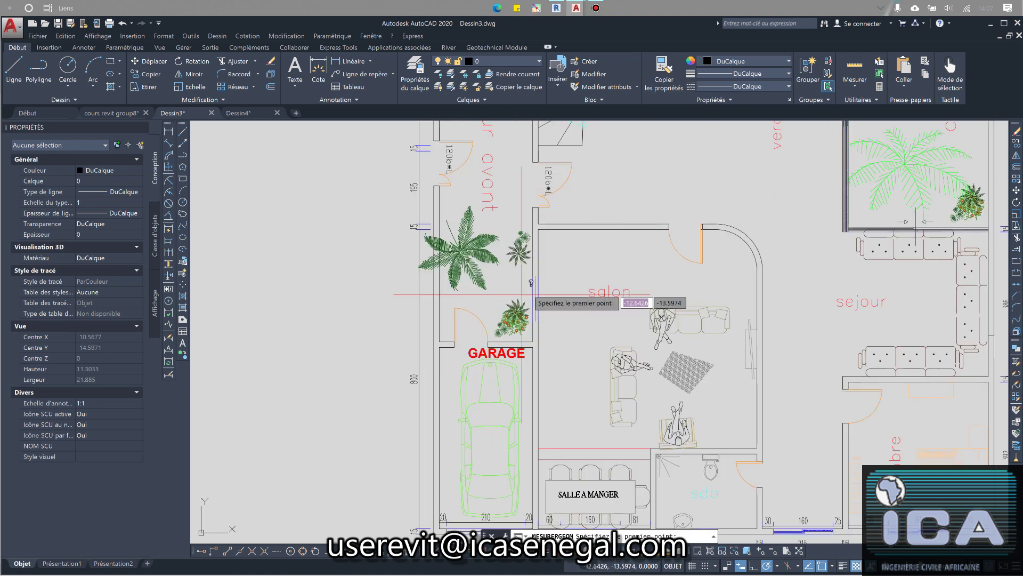
{"action": "left_click", "coordinate": [669, 224]}
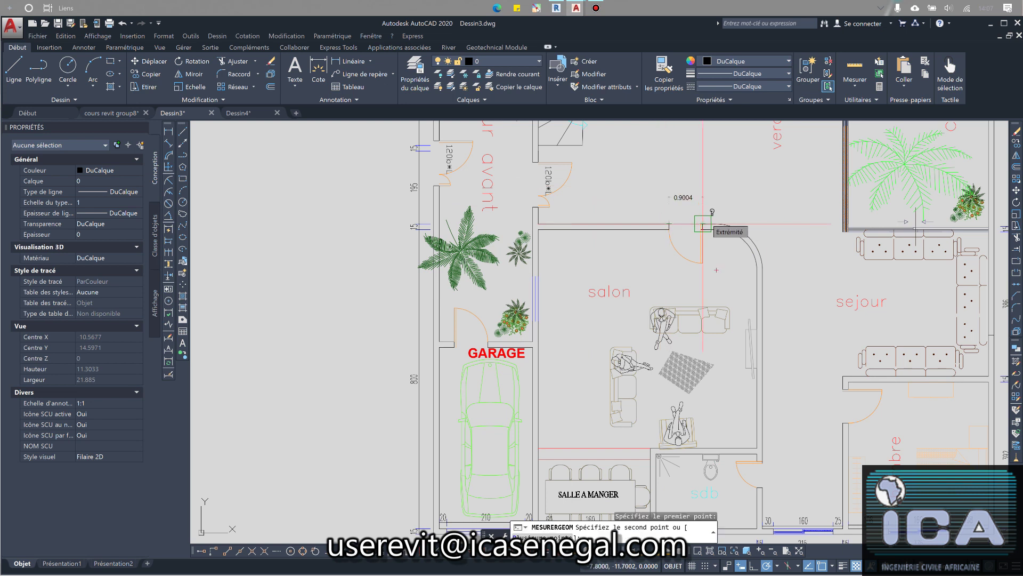
{"action": "key", "text": "Escape"}
{"action": "scroll", "coordinate": [693, 213], "scroll_direction": "down", "scroll_amount": 4}
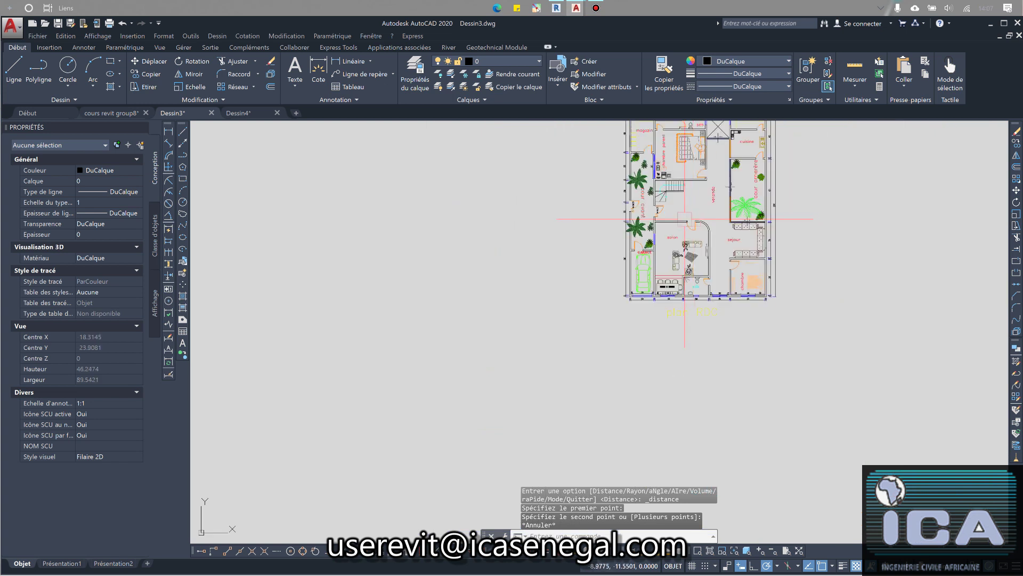
Switch back to Revit, set the import units to mètre and link RDC .dwg into the 00 Rdc F level
{"action": "left_click", "coordinate": [555, 5]}
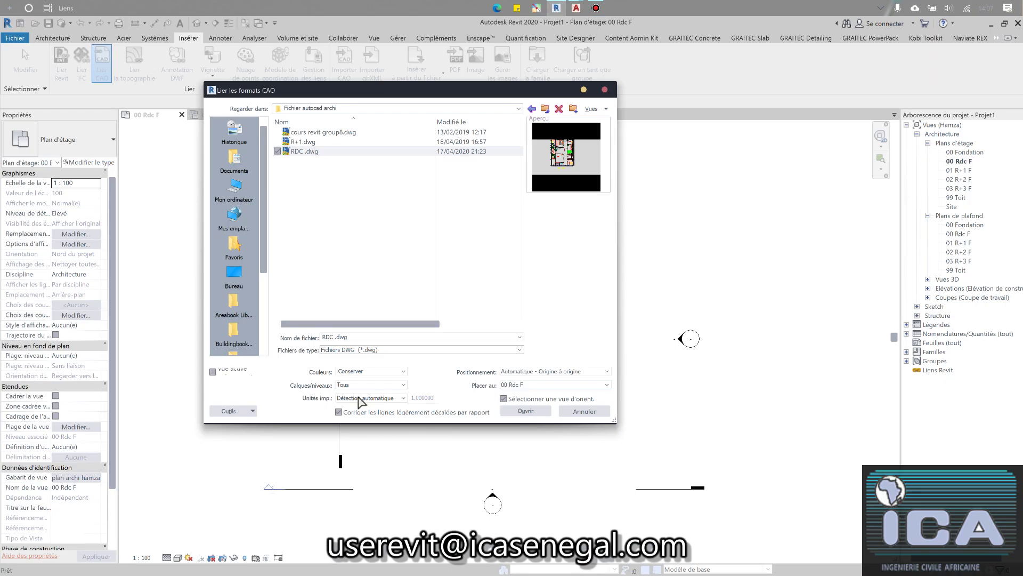
{"action": "left_click", "coordinate": [403, 399]}
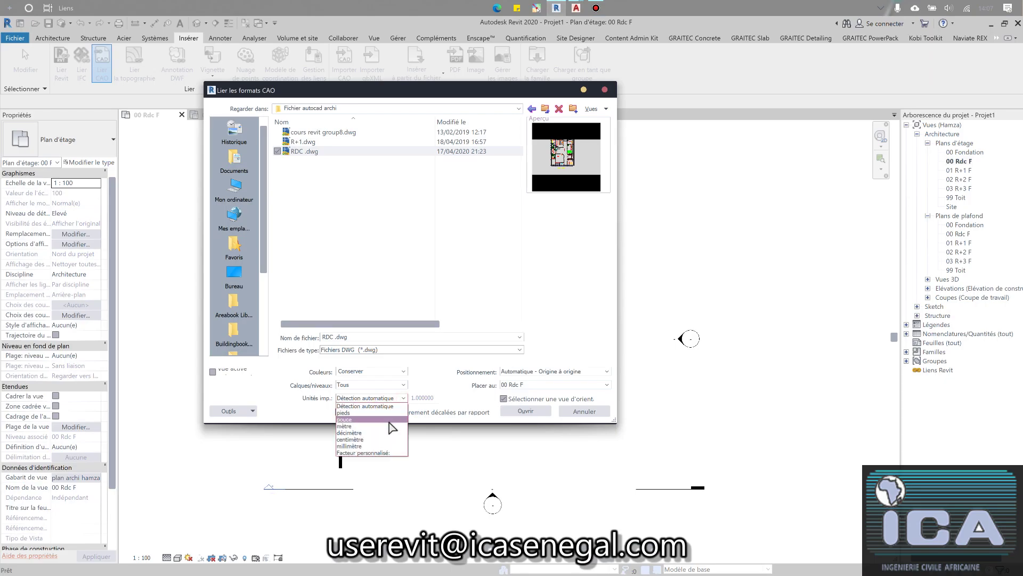
{"action": "left_click", "coordinate": [392, 426]}
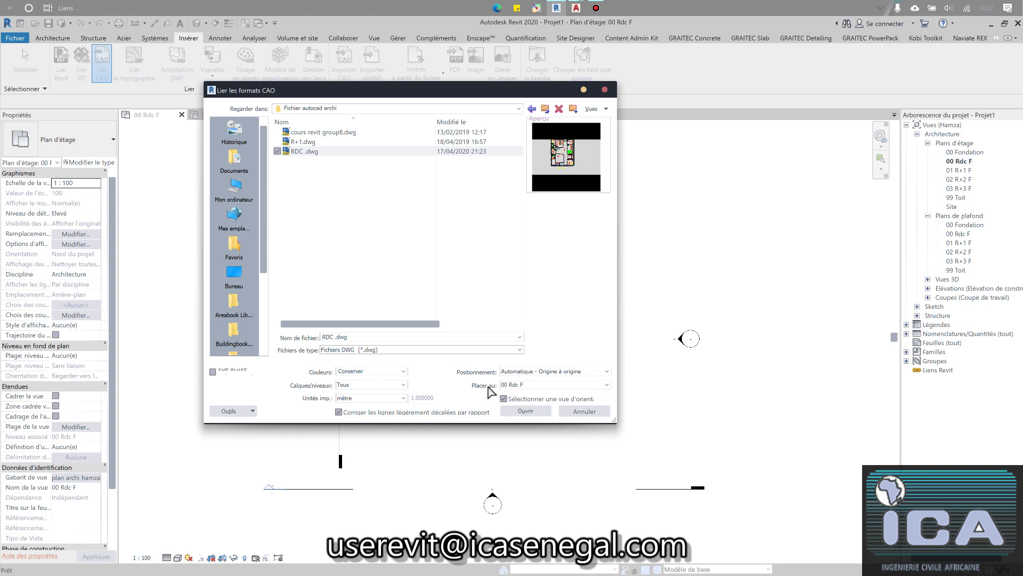
{"action": "left_click", "coordinate": [528, 412]}
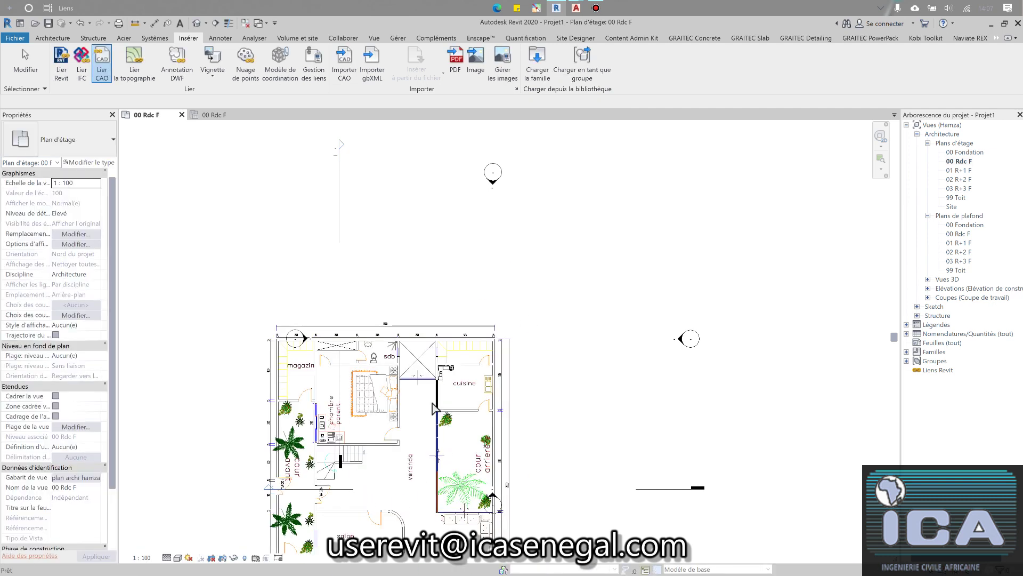
Examine the placement of the linked ground-floor plan and its upper-right wall corner relative to the elevation markers
{"action": "scroll", "coordinate": [433, 385], "scroll_direction": "down", "scroll_amount": 1}
{"action": "middle_click_drag", "start_coordinate": [541, 342], "coordinate": [563, 269]}
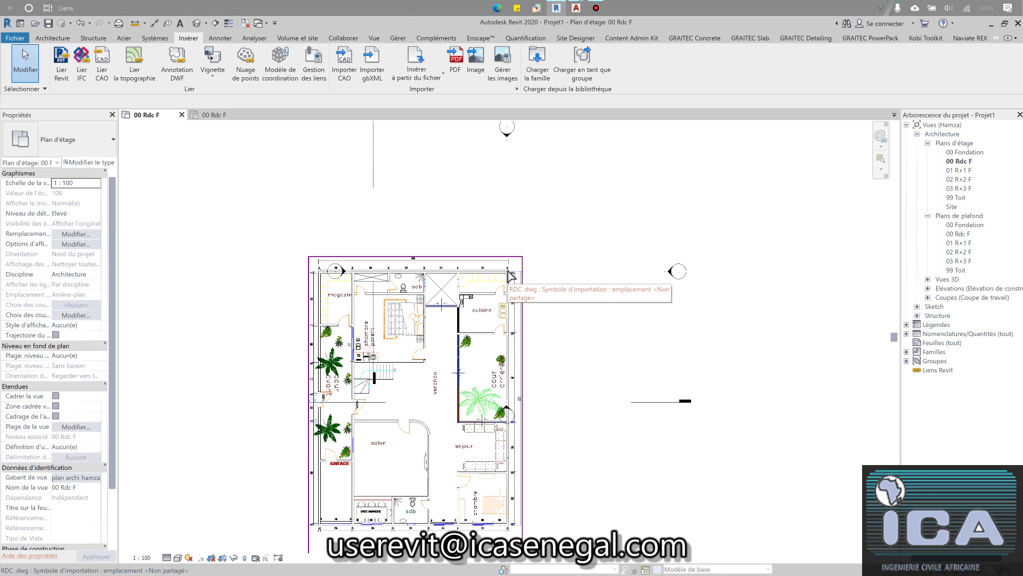
{"action": "scroll", "coordinate": [509, 273], "scroll_direction": "down", "scroll_amount": 2}
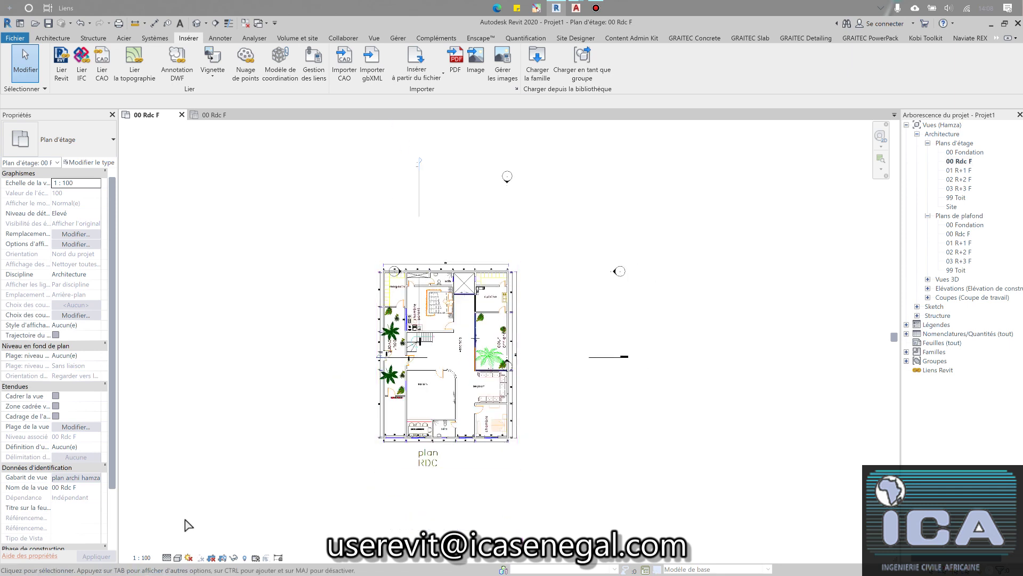
{"action": "scroll", "coordinate": [163, 517], "scroll_direction": "down", "scroll_amount": 2}
{"action": "mouse_move", "coordinate": [283, 485]}
{"action": "middle_mouse_down"}
{"action": "mouse_move", "coordinate": [360, 430]}
{"action": "mouse_move", "coordinate": [288, 480]}
{"action": "middle_mouse_up"}
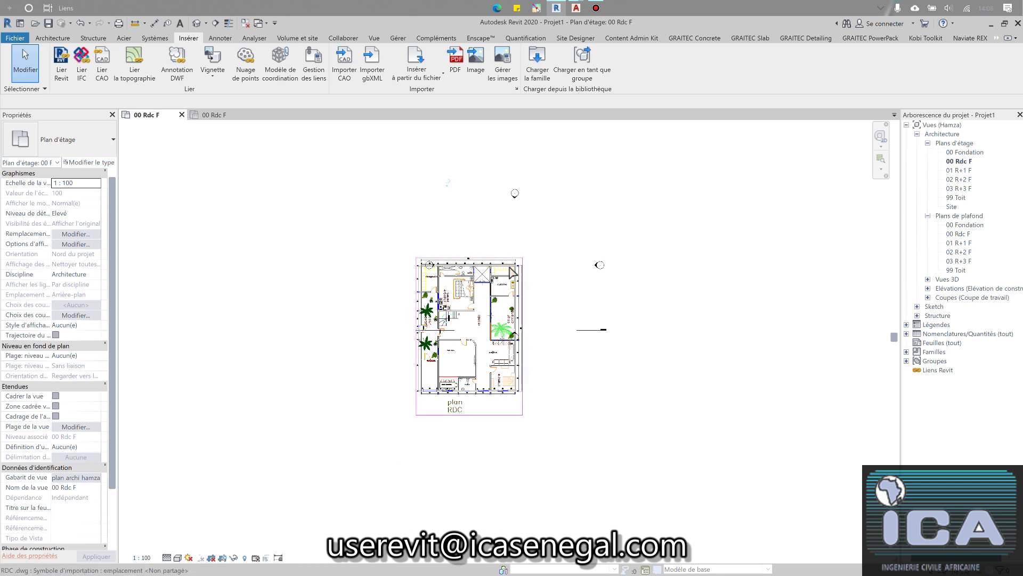
{"action": "scroll", "coordinate": [517, 270], "scroll_direction": "up", "scroll_amount": 3}
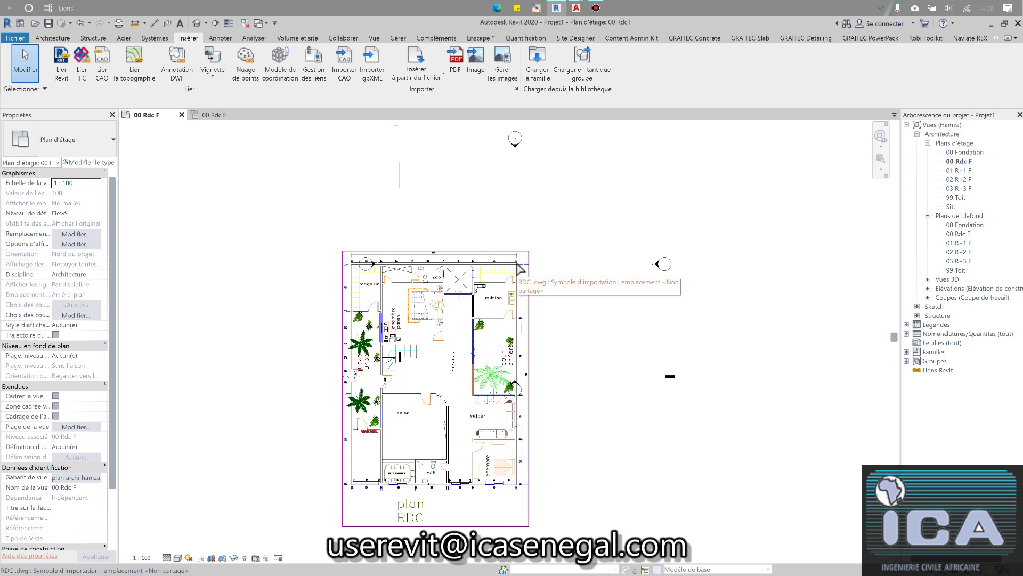
{"action": "middle_click_drag", "start_coordinate": [518, 267], "coordinate": [511, 239]}
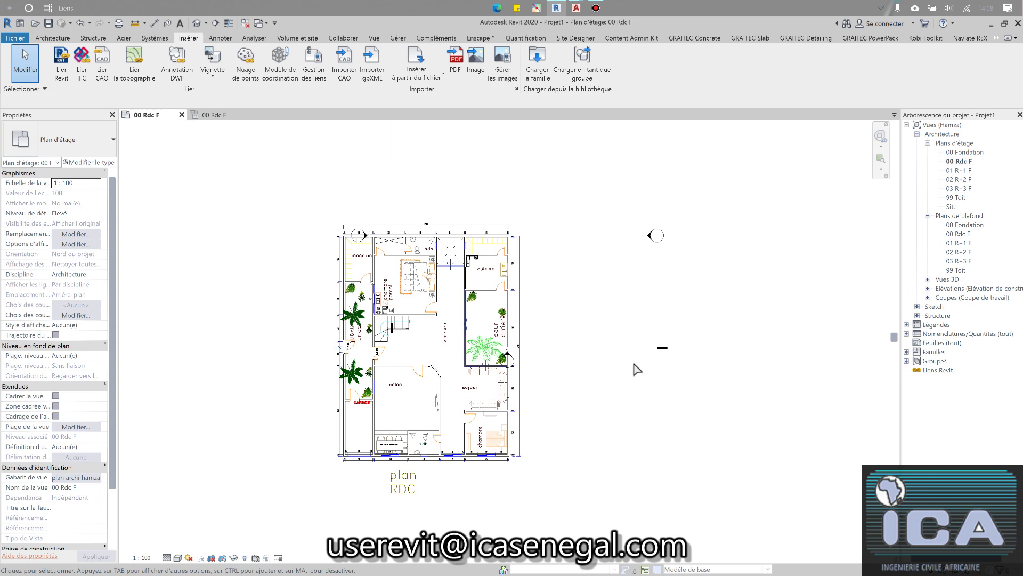
Select the linked RDC .dwg plan to view its properties and extents, and clear the selection
{"action": "left_click", "coordinate": [513, 334]}
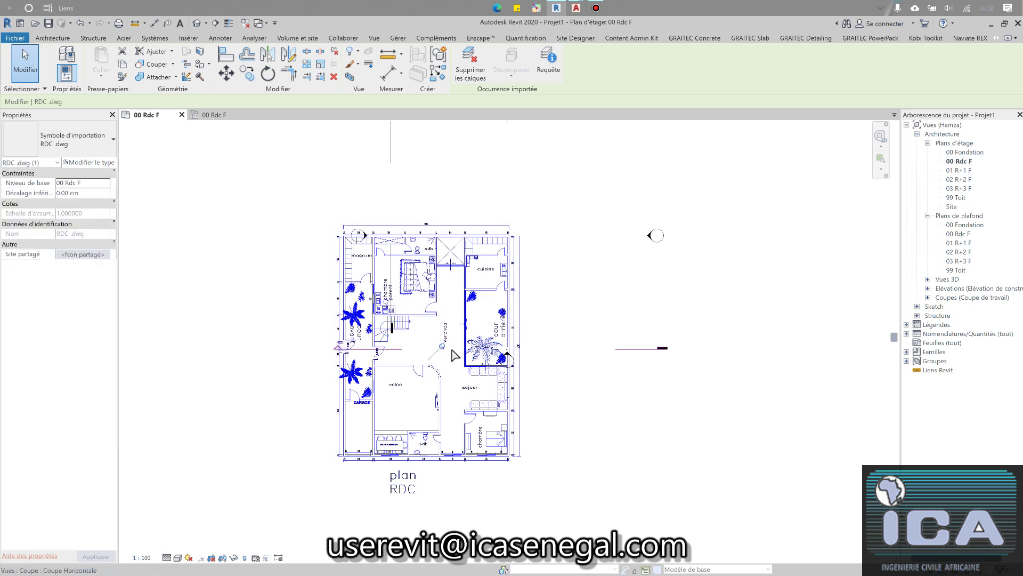
{"action": "left_click", "coordinate": [588, 263]}
{"action": "left_click", "coordinate": [555, 348]}
{"action": "left_click", "coordinate": [510, 349]}
{"action": "left_click", "coordinate": [558, 401]}
{"action": "left_click", "coordinate": [514, 387]}
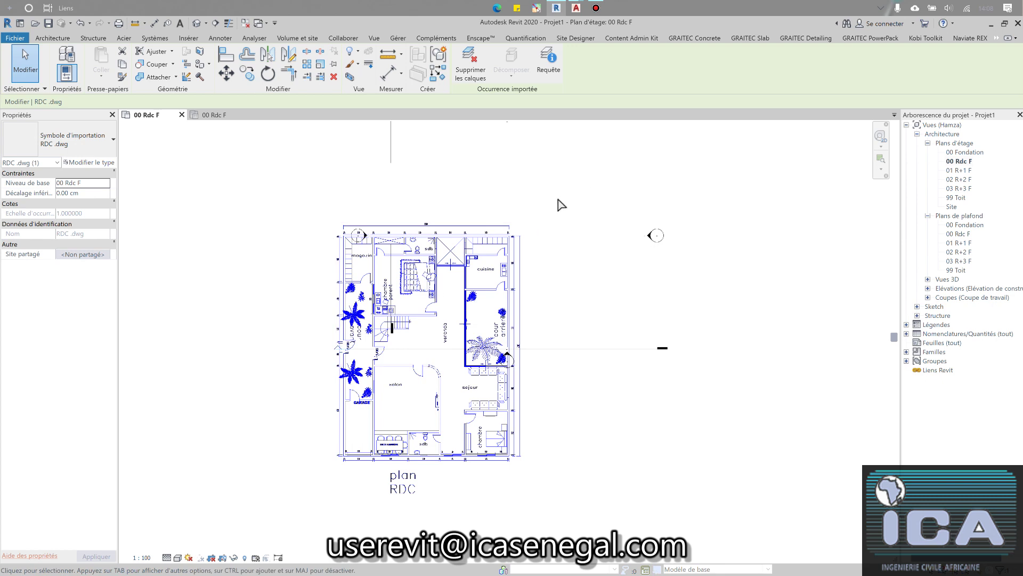
{"action": "left_click", "coordinate": [334, 79]}
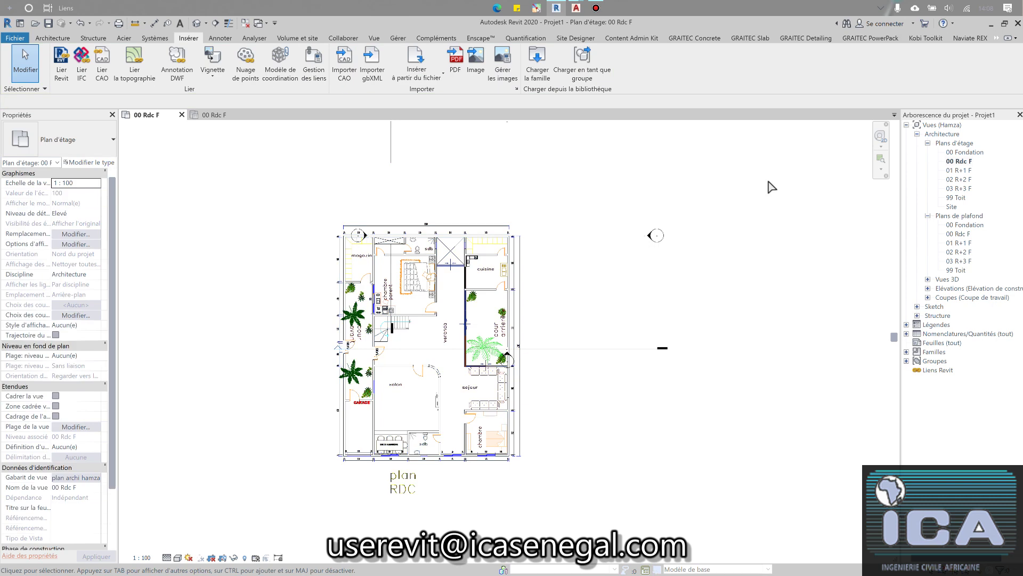
Open the 01 R+1 F floor plan and set its underlay base level to Aucun(e)
{"action": "double_click", "coordinate": [962, 170]}
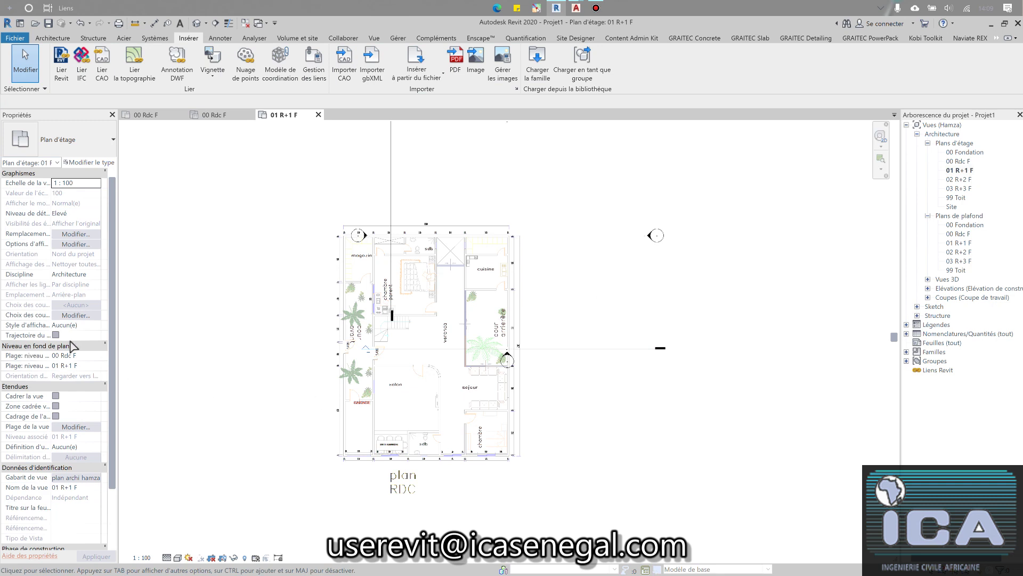
{"action": "left_click", "coordinate": [96, 355]}
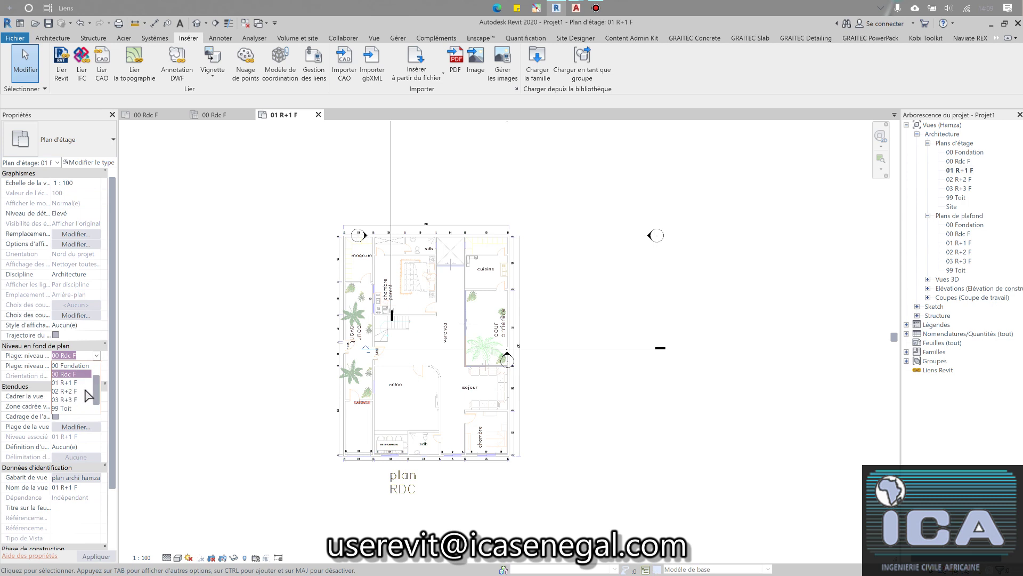
{"action": "scroll", "coordinate": [80, 387], "scroll_direction": "up", "scroll_amount": 1}
{"action": "left_click", "coordinate": [64, 365]}
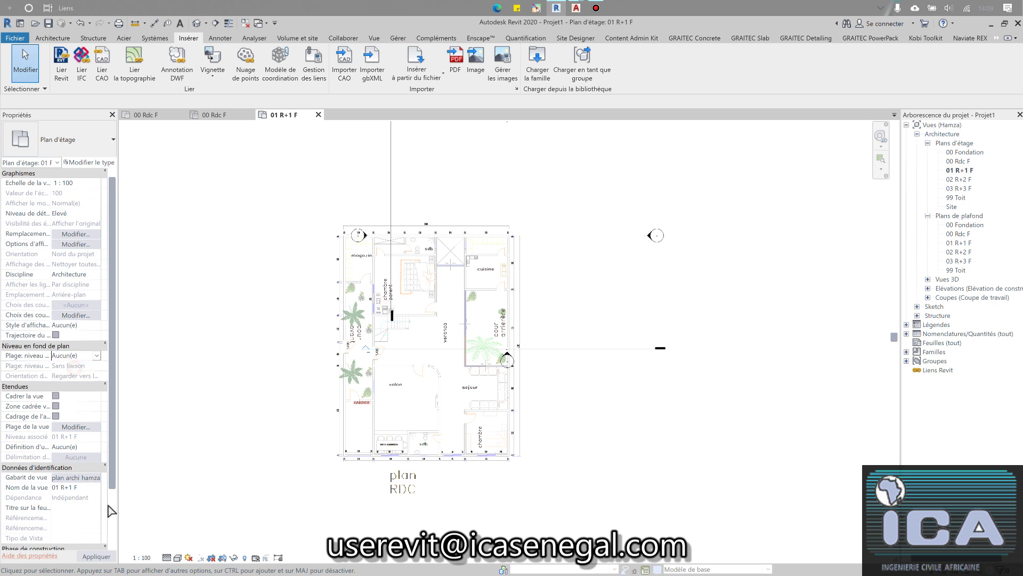
{"action": "left_click", "coordinate": [97, 556]}
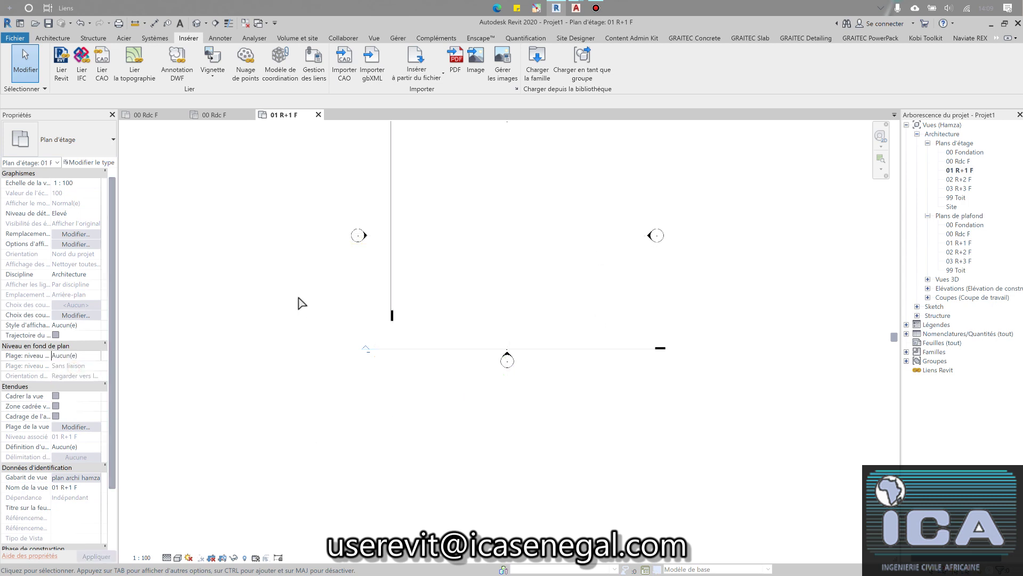
Set the underlay base level of the 01 R+1 F floor plan to 00 Rdc F
{"action": "left_click", "coordinate": [97, 355]}
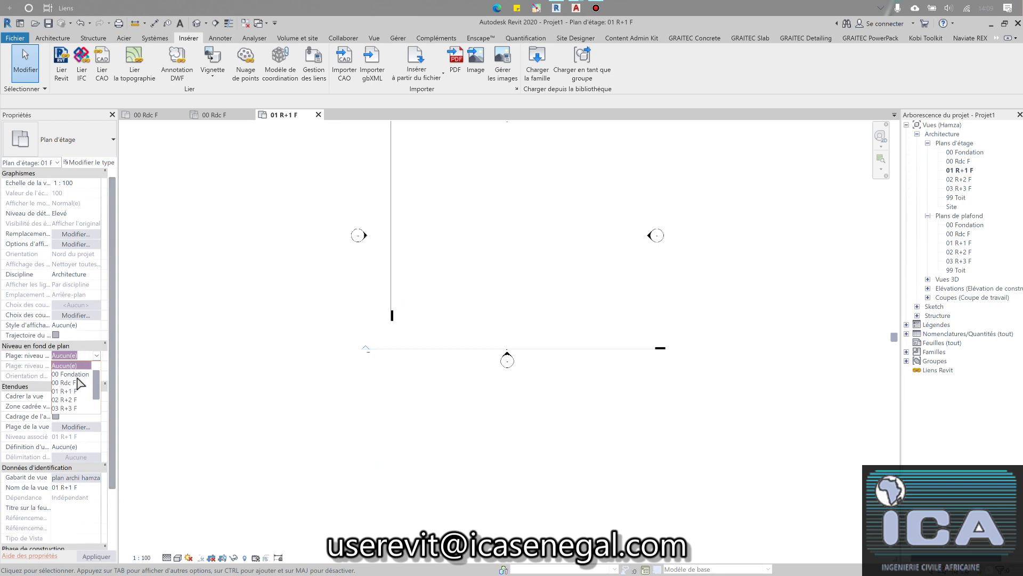
{"action": "left_click", "coordinate": [65, 383]}
{"action": "left_click", "coordinate": [96, 556]}
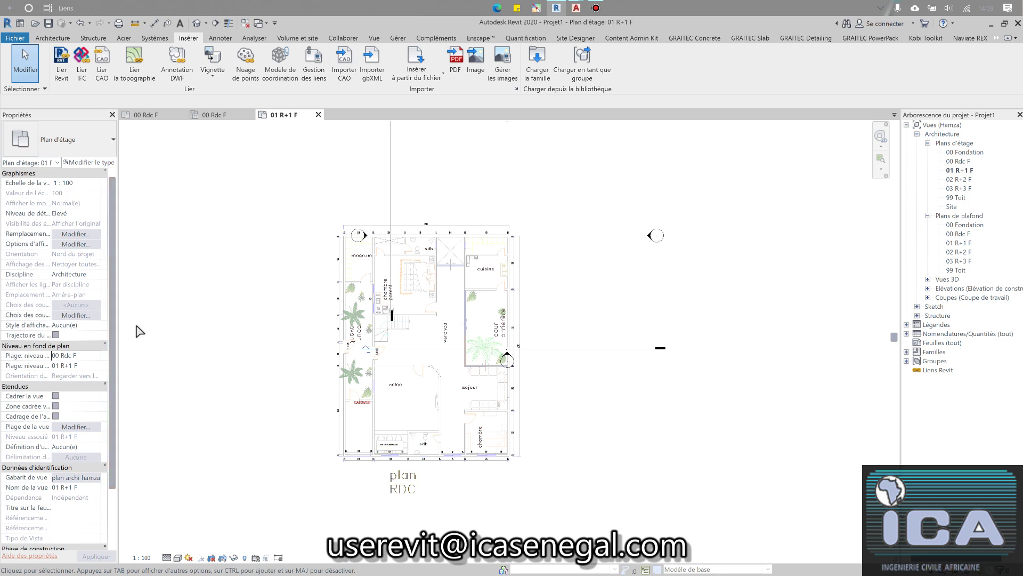
Set the underlay base level of the 01 R+1 F floor plan to Aucun(e)
{"action": "left_click", "coordinate": [75, 355]}
{"action": "left_click", "coordinate": [97, 355]}
{"action": "left_click", "coordinate": [69, 364]}
{"action": "left_click", "coordinate": [99, 556]}
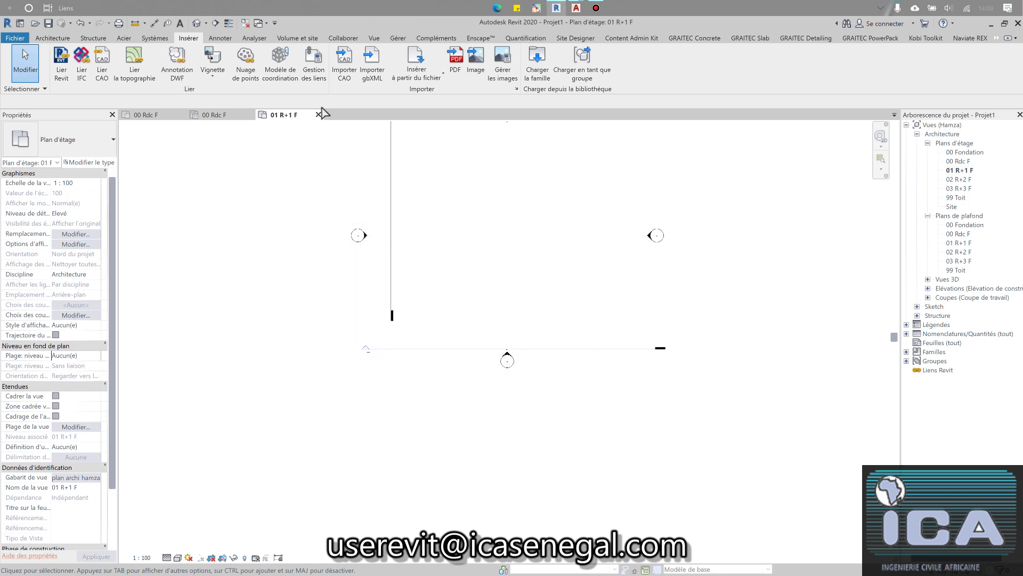
Link R+1.dwg into the 01 R+1 F floor plan with origin-to-origin positioning, metre units and level 01 R+1 F
{"action": "left_click", "coordinate": [102, 69]}
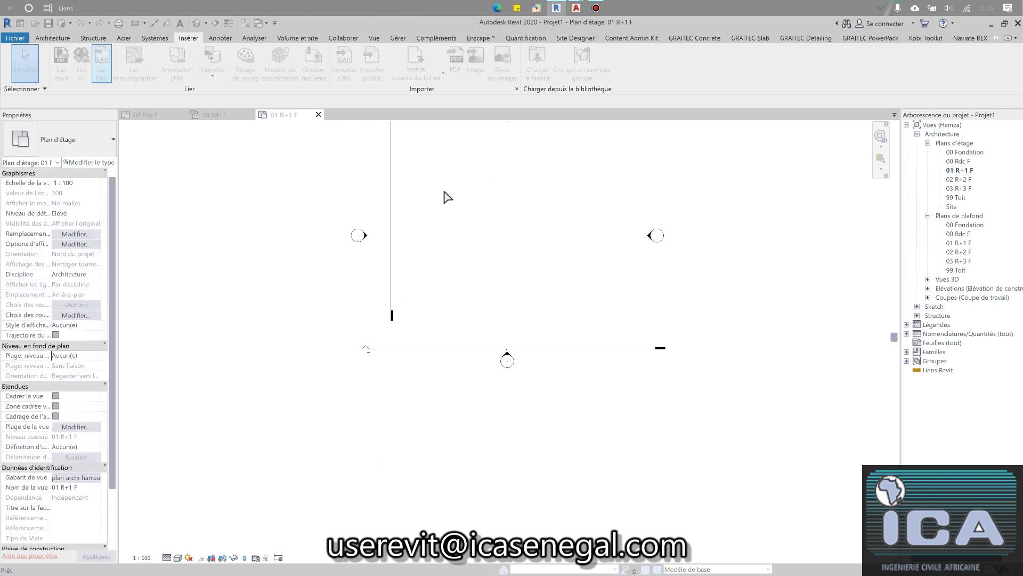
{"action": "left_click", "coordinate": [326, 142]}
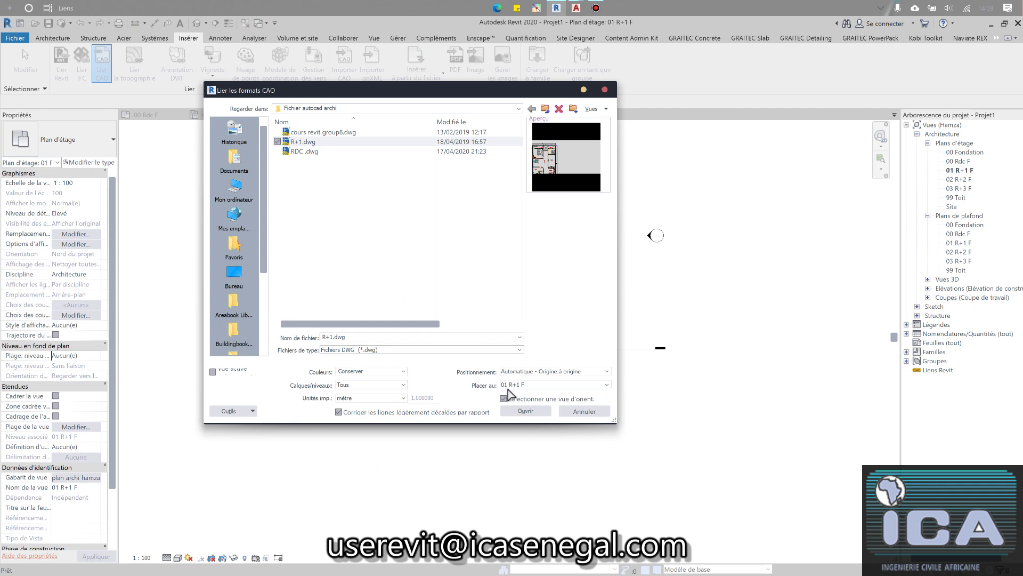
{"action": "left_click", "coordinate": [542, 415]}
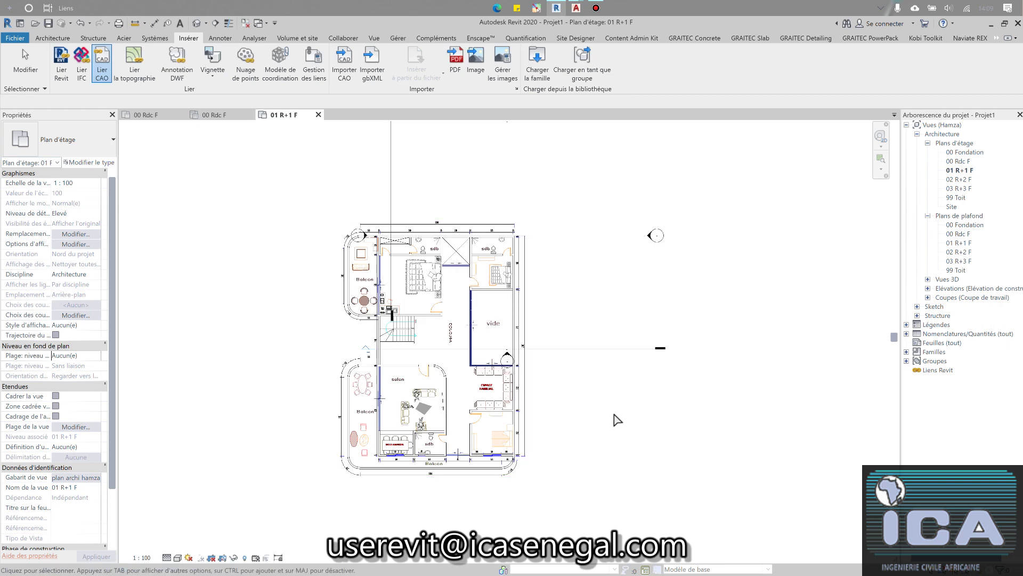
{"action": "key", "text": "Escape"}
{"action": "key", "text": "Escape"}
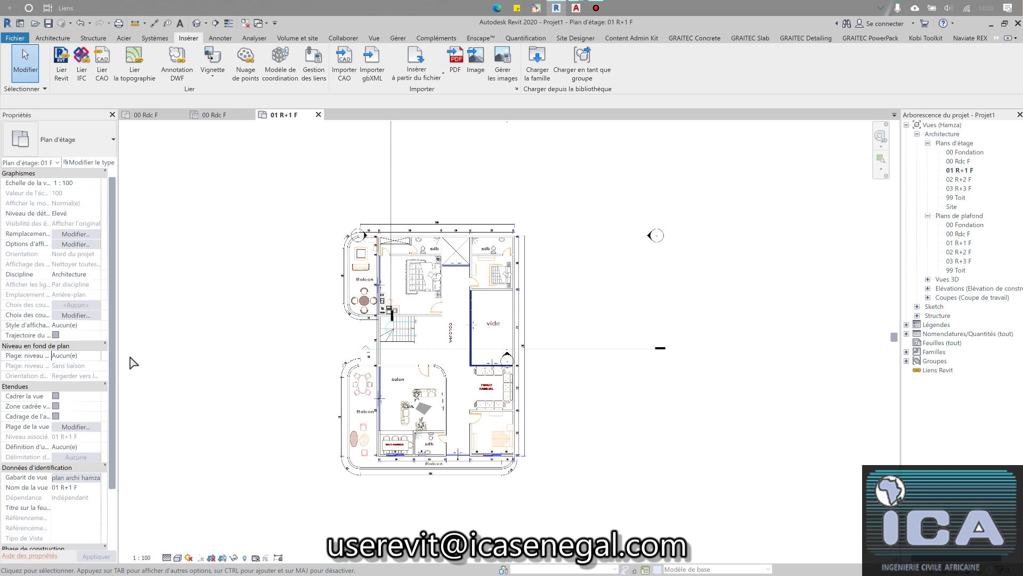
Set the underlay base level of 01 R+1 F to 00 Rdc F and compare the upper plan's alignment with the ground-floor plan
{"action": "left_click", "coordinate": [98, 356]}
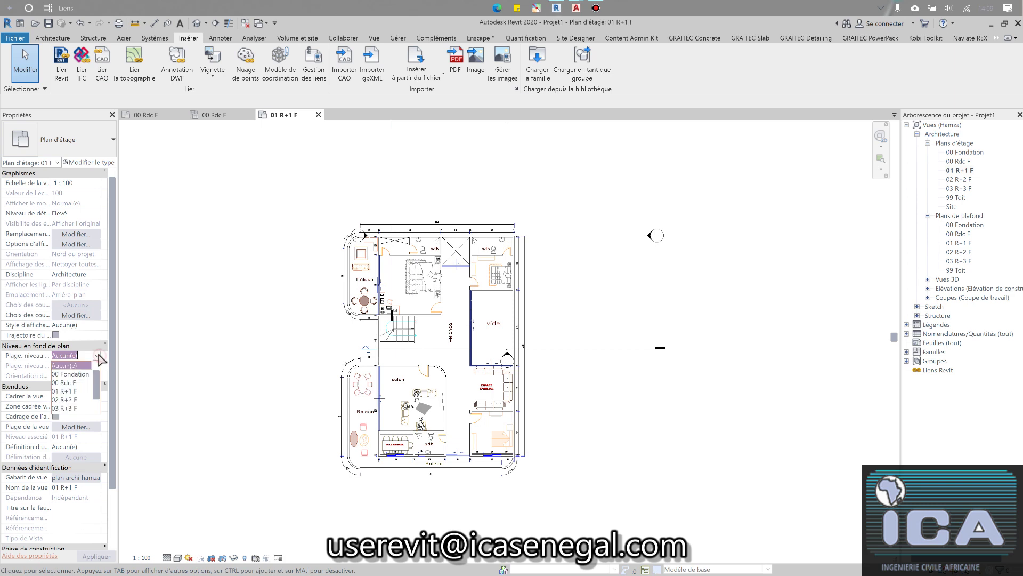
{"action": "left_click", "coordinate": [74, 382]}
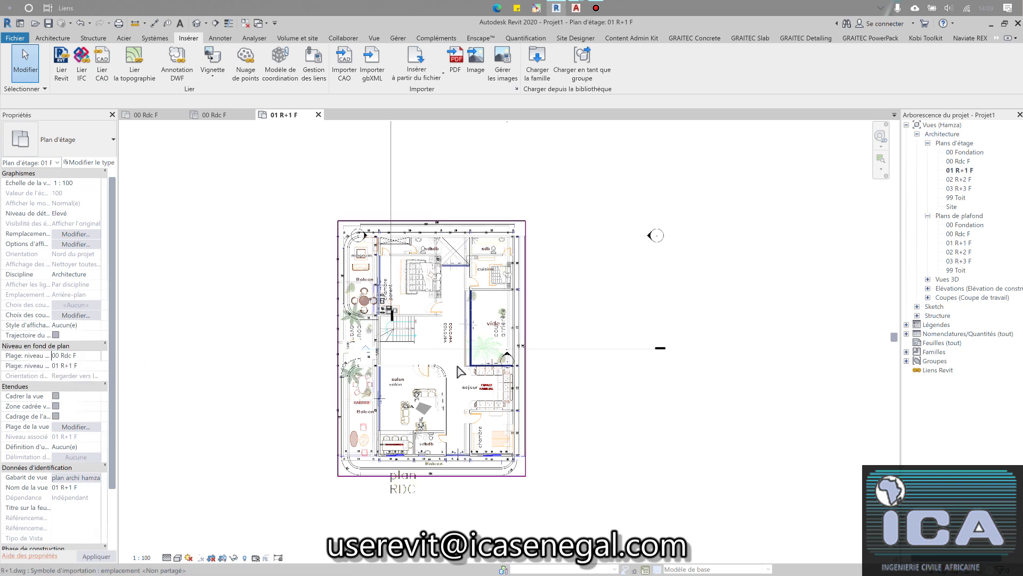
{"action": "scroll", "coordinate": [461, 415], "scroll_direction": "up", "scroll_amount": 5}
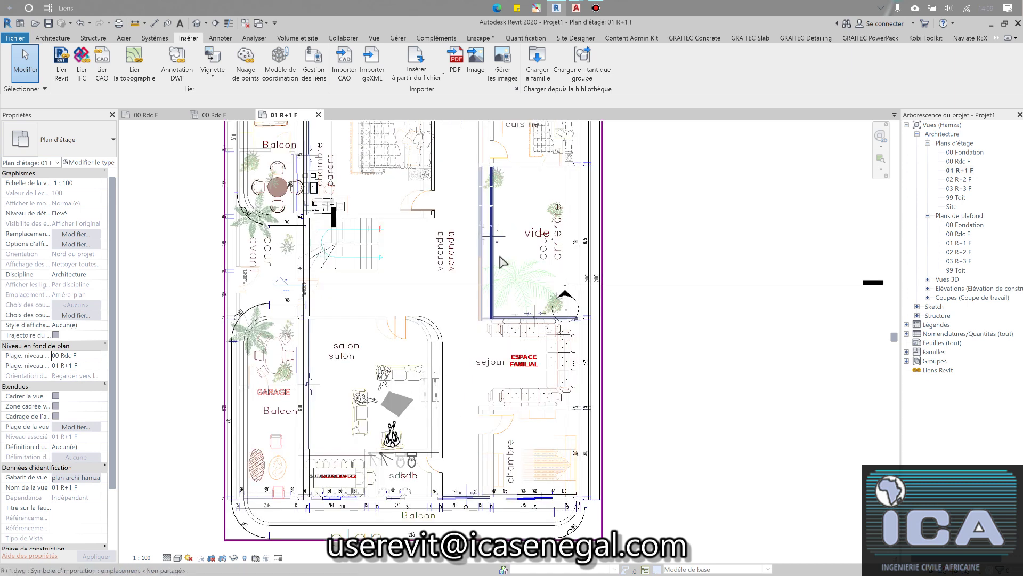
{"action": "scroll", "coordinate": [581, 236], "scroll_direction": "up", "scroll_amount": 3, "text": "ctrl"}
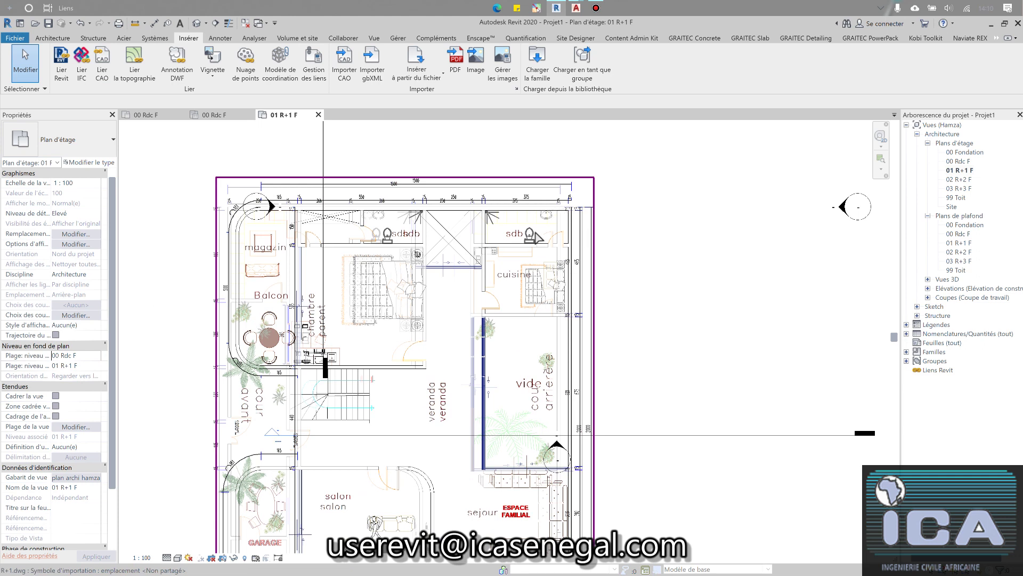
{"action": "scroll", "coordinate": [541, 234], "scroll_direction": "down", "scroll_amount": 1}
{"action": "scroll", "coordinate": [542, 249], "scroll_direction": "down", "scroll_amount": 1}
{"action": "middle_click_drag", "start_coordinate": [508, 348], "coordinate": [554, 260]}
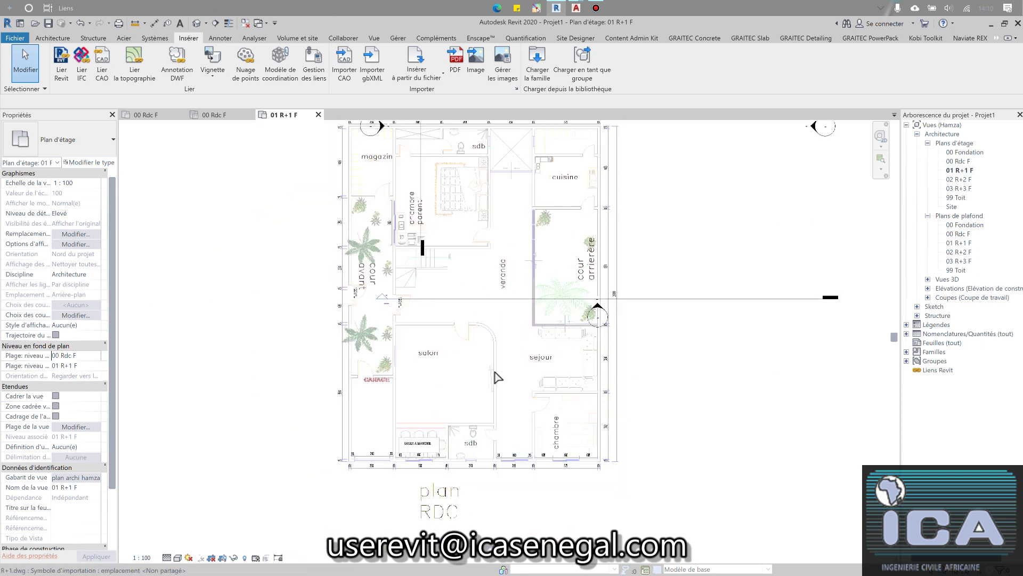
{"action": "scroll", "coordinate": [469, 405], "scroll_direction": "down", "scroll_amount": 3}
{"action": "middle_click_drag", "start_coordinate": [605, 485], "coordinate": [611, 468]}
{"action": "middle_click_drag", "start_coordinate": [541, 323], "coordinate": [480, 266]}
{"action": "scroll", "coordinate": [716, 293], "scroll_direction": "up", "scroll_amount": 1}
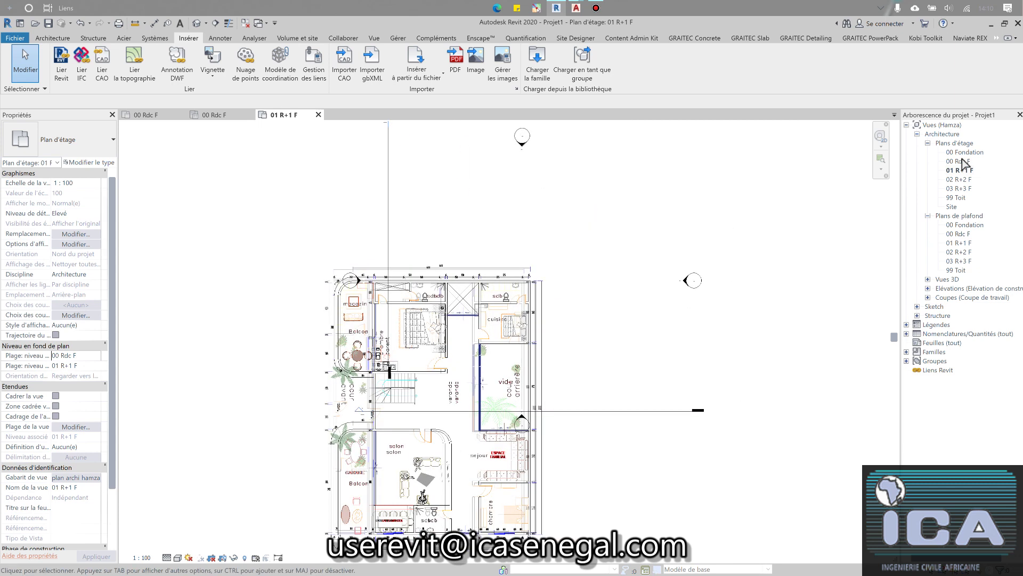
Open the 00 Rdc F floor plan and draw a horizontal grid line above the linked plan, extending past its right side
{"action": "double_click", "coordinate": [962, 162]}
{"action": "middle_click_drag", "start_coordinate": [532, 440], "coordinate": [566, 440]}
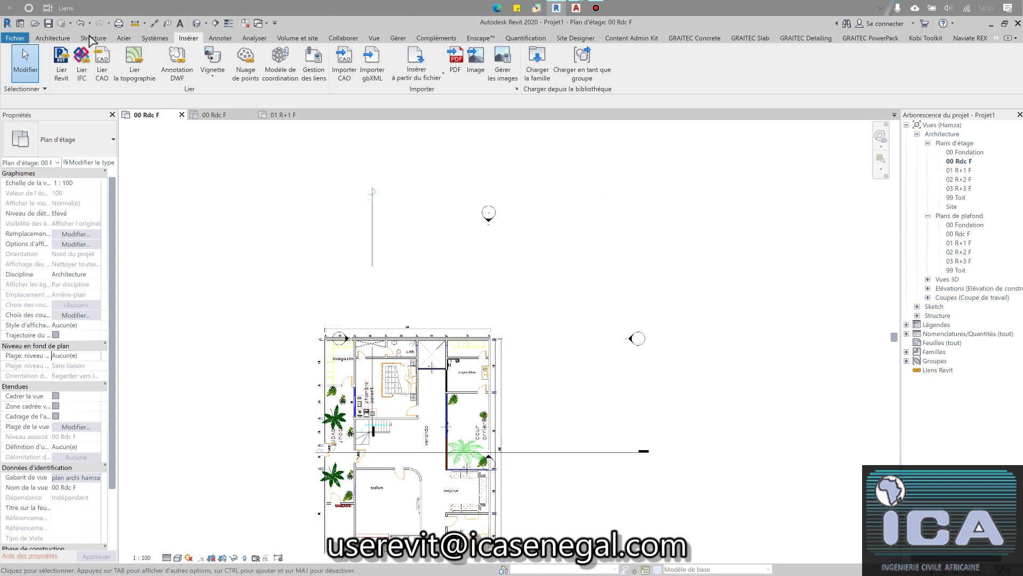
{"action": "left_click", "coordinate": [55, 38]}
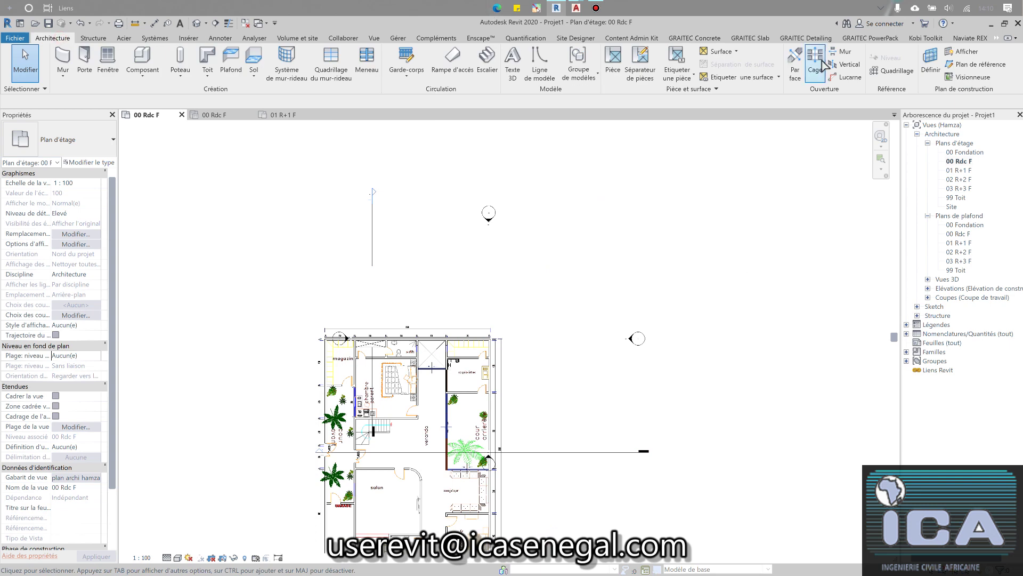
{"action": "left_click", "coordinate": [897, 71]}
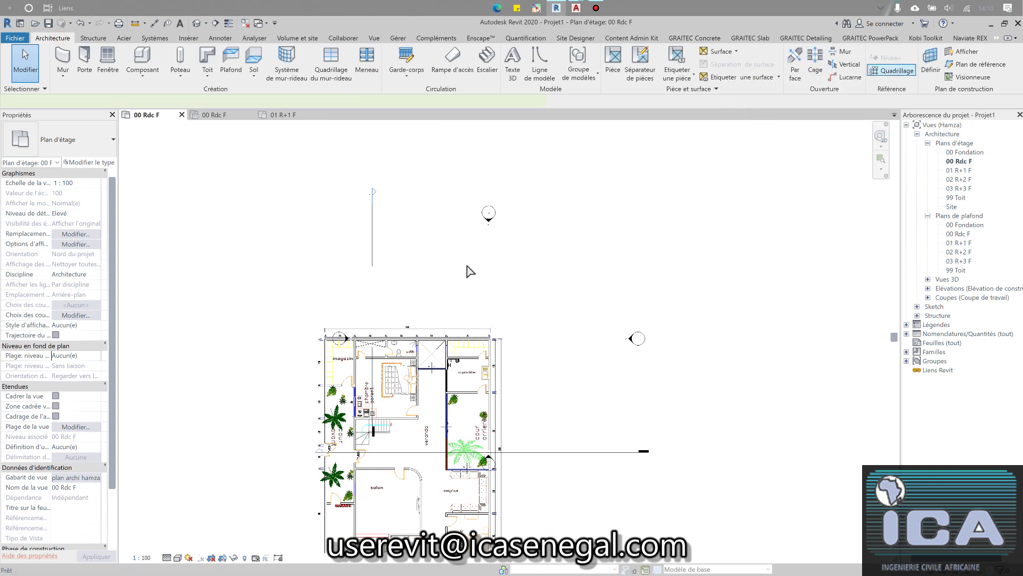
{"action": "left_click", "coordinate": [403, 280]}
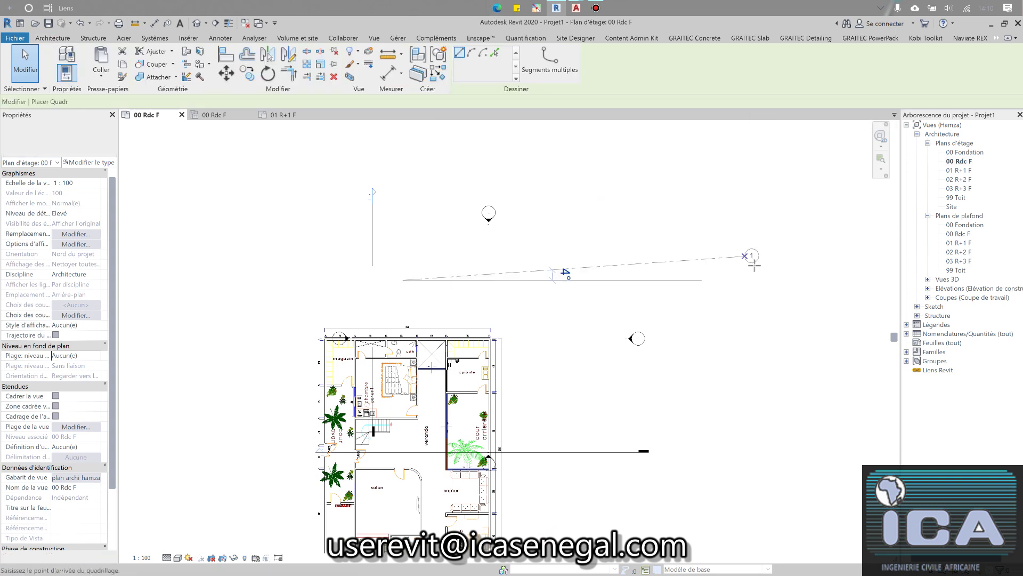
{"action": "left_click", "coordinate": [762, 279]}
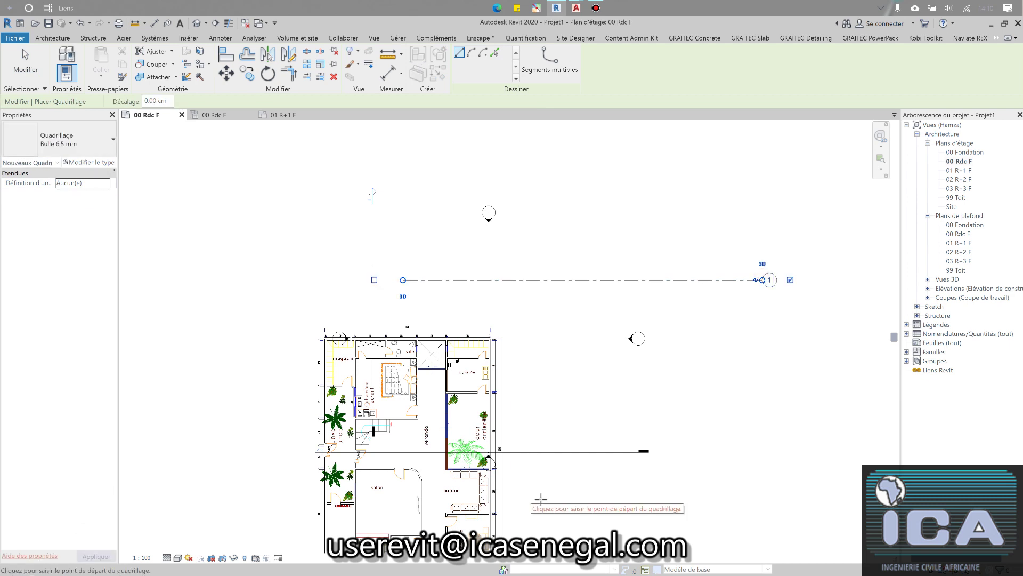
Draw a vertical grid line to the right of the linked plan, crossing the horizontal grid line
{"action": "left_click", "coordinate": [585, 493]}
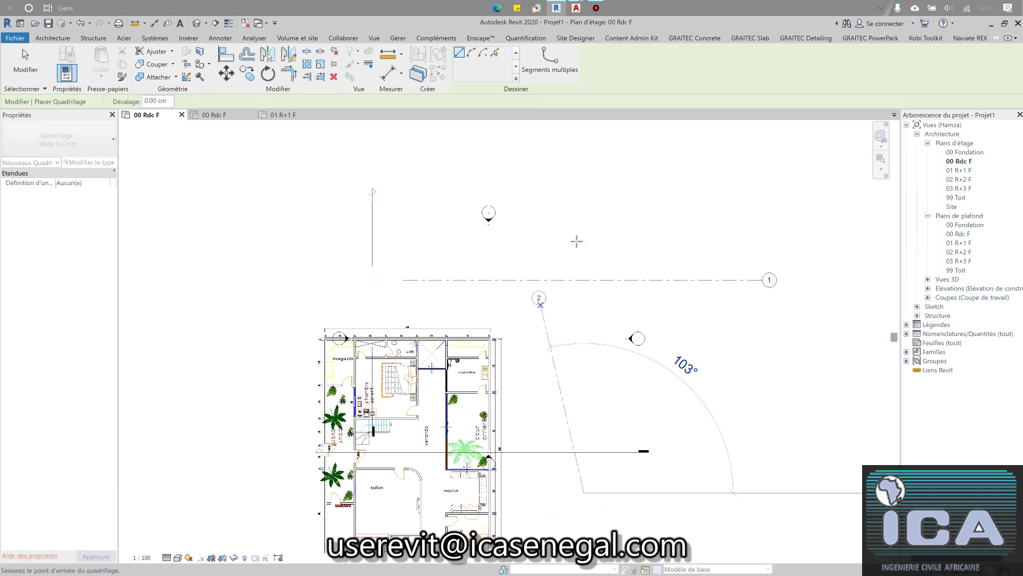
{"action": "left_click", "coordinate": [584, 195]}
{"action": "key", "text": "Escape"}
{"action": "key", "text": "Escape"}
Move the horizontal grid line up, closer to the upper elevation marker, and clear the selection
{"action": "left_click", "coordinate": [637, 280]}
{"action": "left_click_drag", "start_coordinate": [638, 280], "coordinate": [626, 245]}
{"action": "left_click", "coordinate": [715, 334]}
{"action": "scroll", "coordinate": [720, 323], "scroll_direction": "down", "scroll_amount": 1}
{"action": "middle_click_drag", "start_coordinate": [719, 322], "coordinate": [720, 299]}
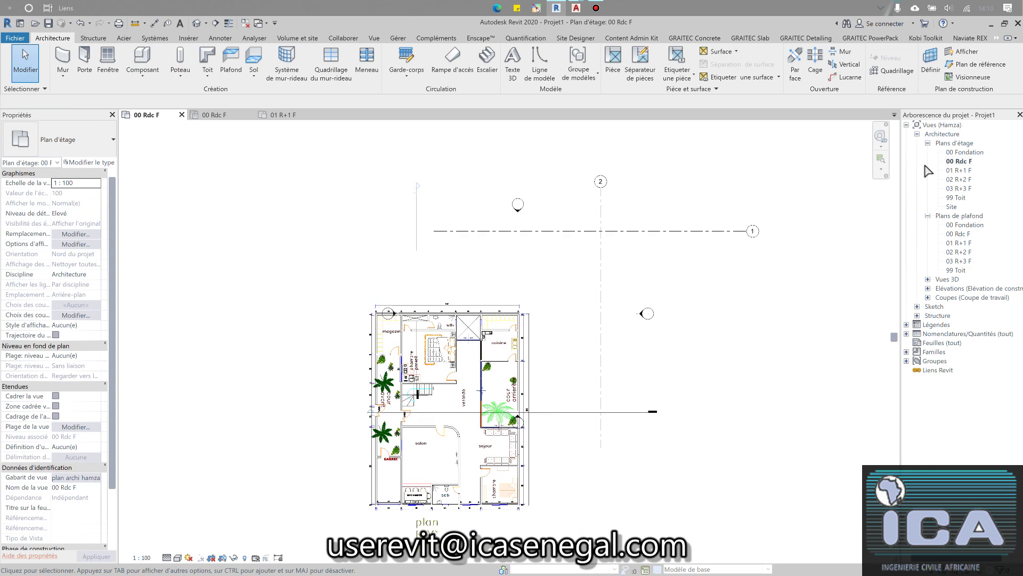
Open the 01 R+1 F floor plan and check grid lines 1 and 2 against the linked plans
{"action": "left_click", "coordinate": [960, 170]}
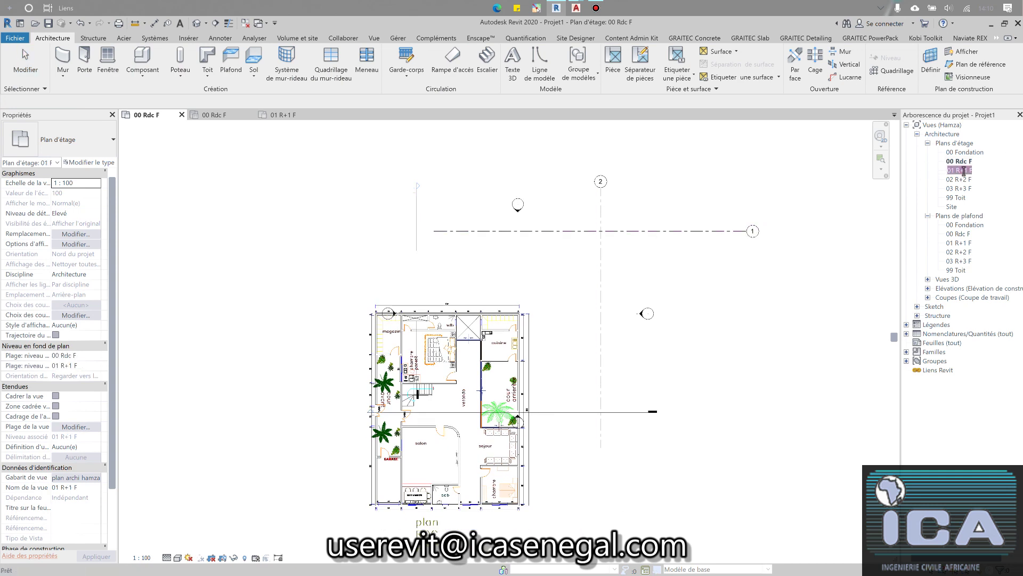
{"action": "double_click", "coordinate": [964, 171]}
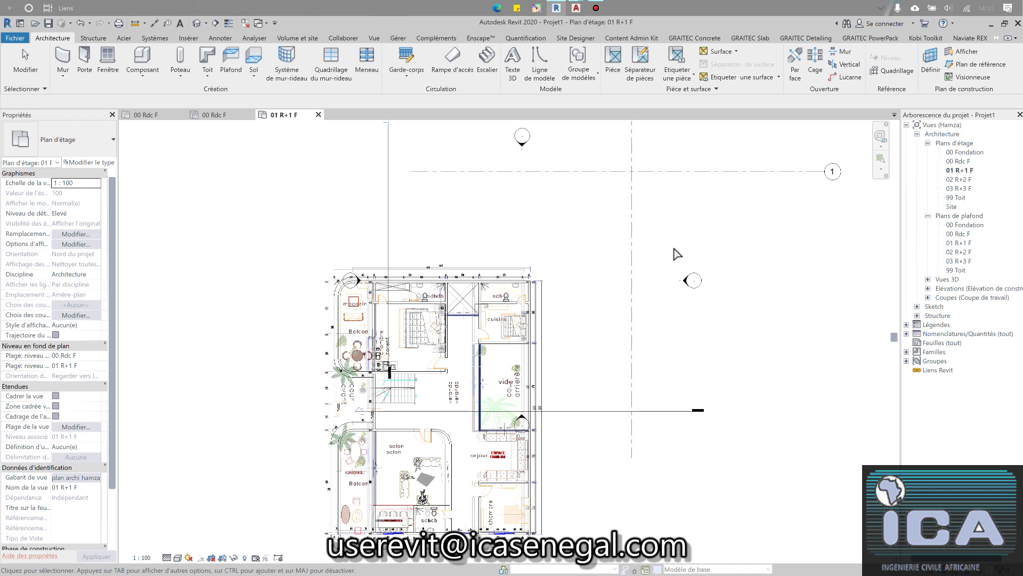
{"action": "scroll", "coordinate": [644, 248], "scroll_direction": "down", "scroll_amount": 2}
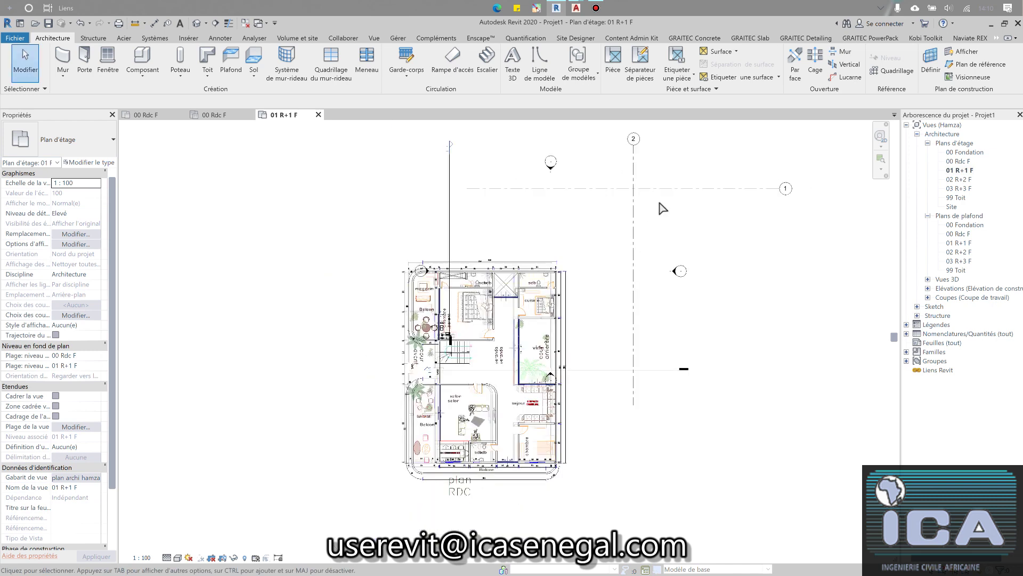
Return to the 00 Rdc F floor plan, select the linked RDC .dwg plan and leave it unpinned
{"action": "double_click", "coordinate": [956, 161]}
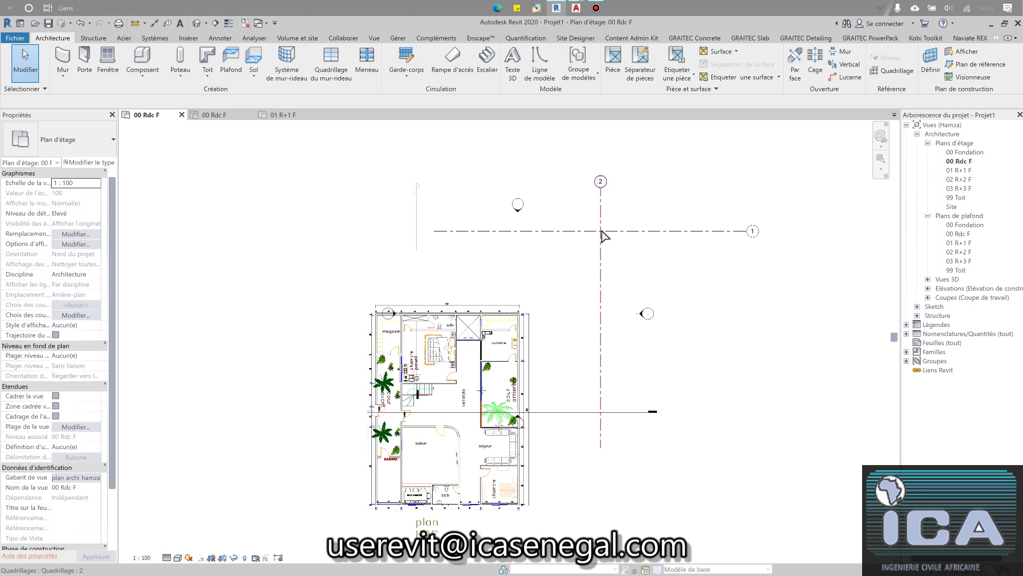
{"action": "left_click", "coordinate": [529, 350]}
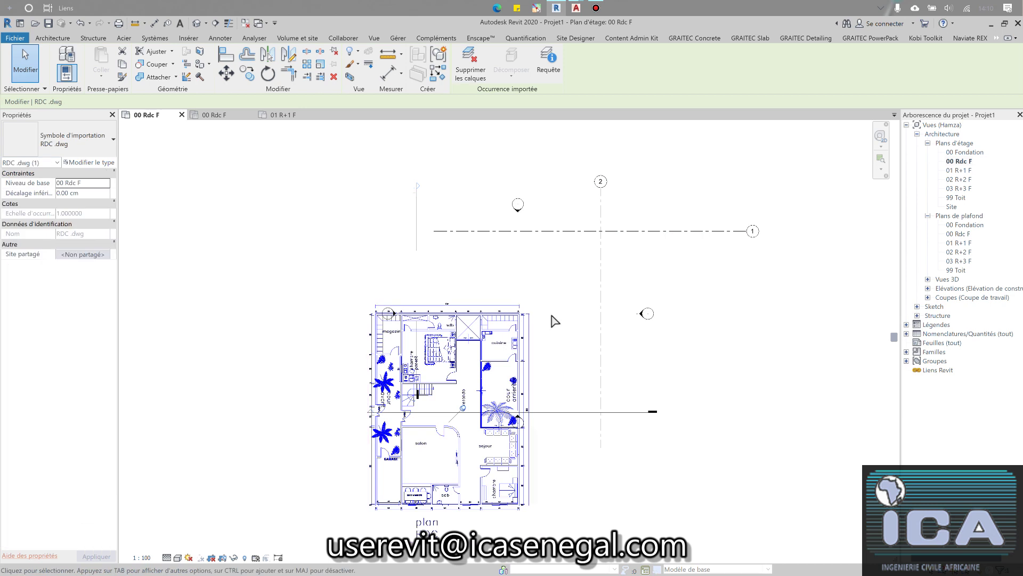
{"action": "left_click", "coordinate": [464, 409]}
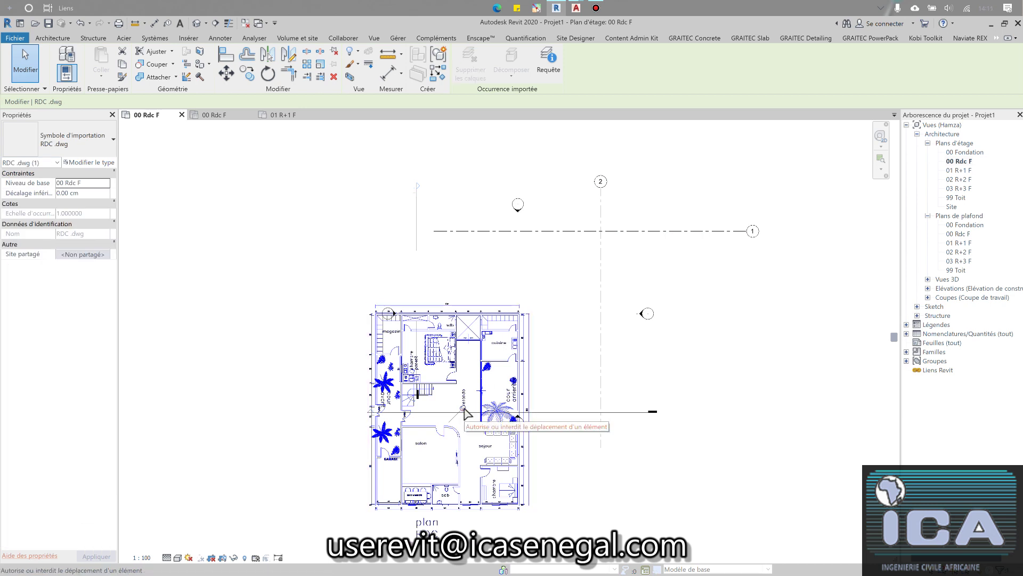
{"action": "left_click", "coordinate": [464, 409]}
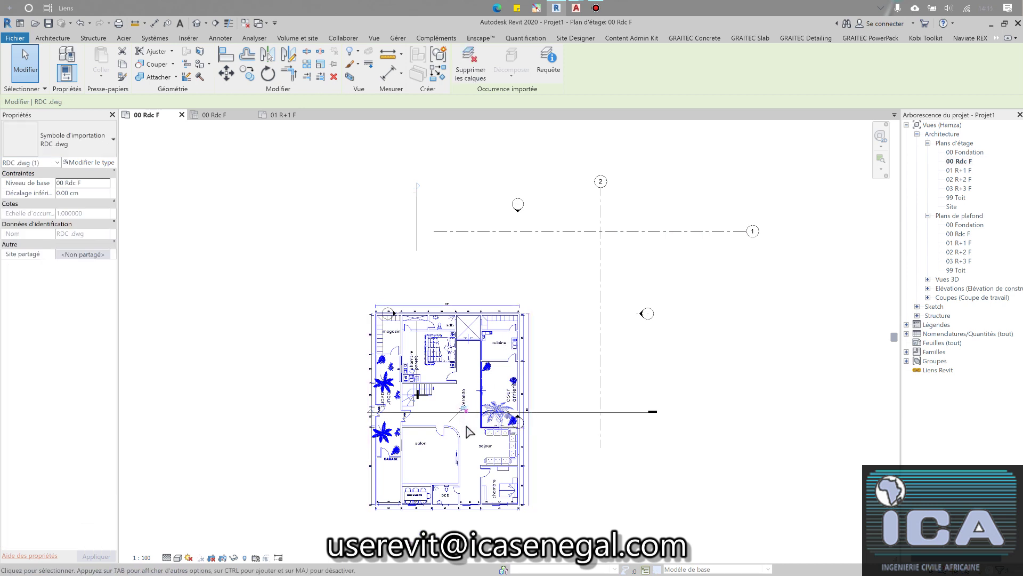
Align the right outer wall face of the linked RDC .dwg plan to vertical grid line 2
{"action": "left_click", "coordinate": [226, 56]}
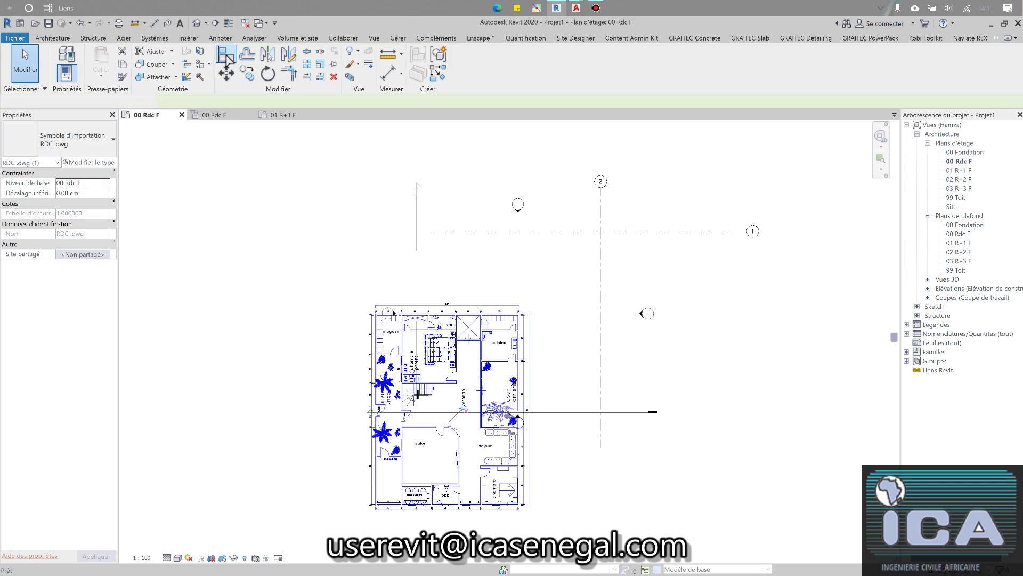
{"action": "left_click", "coordinate": [601, 261]}
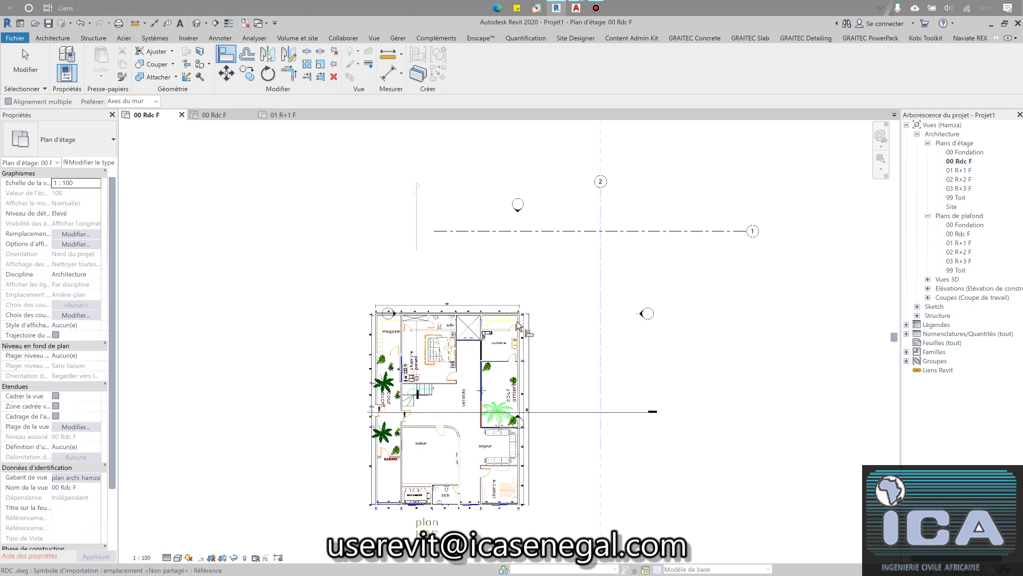
{"action": "scroll", "coordinate": [520, 326], "scroll_direction": "up", "scroll_amount": 1}
{"action": "scroll", "coordinate": [520, 326], "scroll_direction": "up", "scroll_amount": 3}
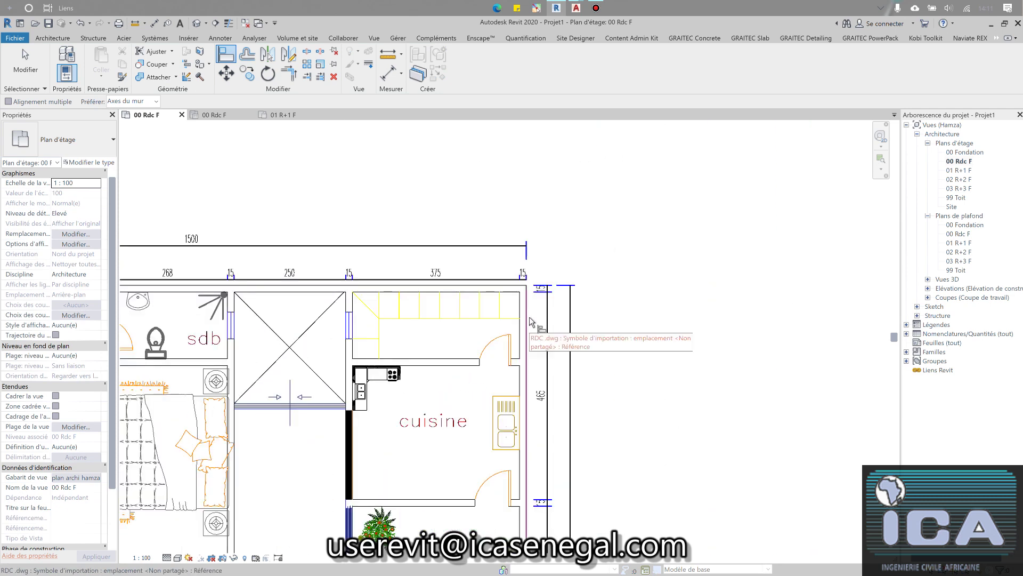
{"action": "left_click", "coordinate": [529, 318]}
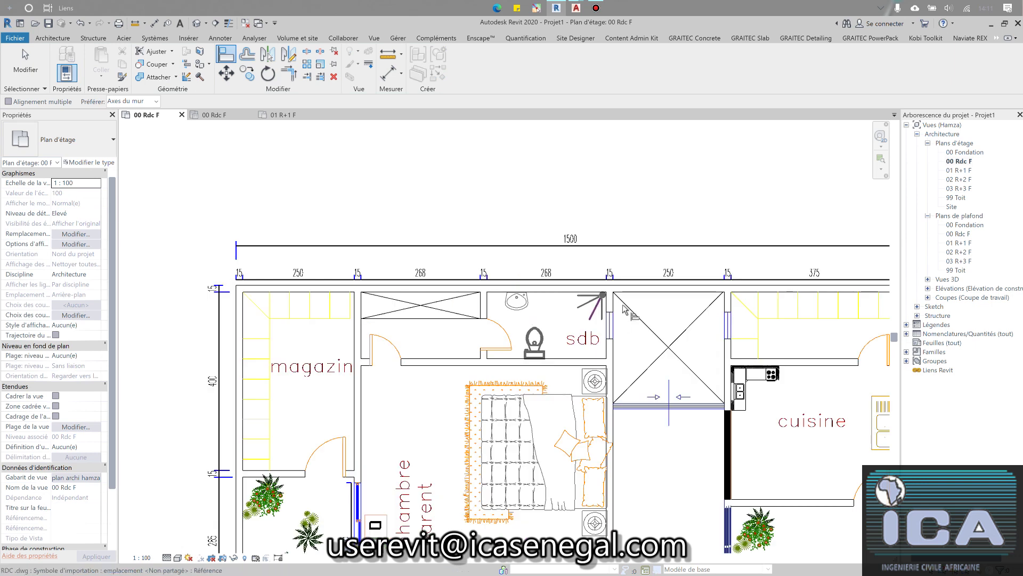
Align the top outer wall face of the linked RDC .dwg plan to horizontal grid line 1 and inspect the corner
{"action": "scroll", "coordinate": [623, 309], "scroll_direction": "down", "scroll_amount": 5}
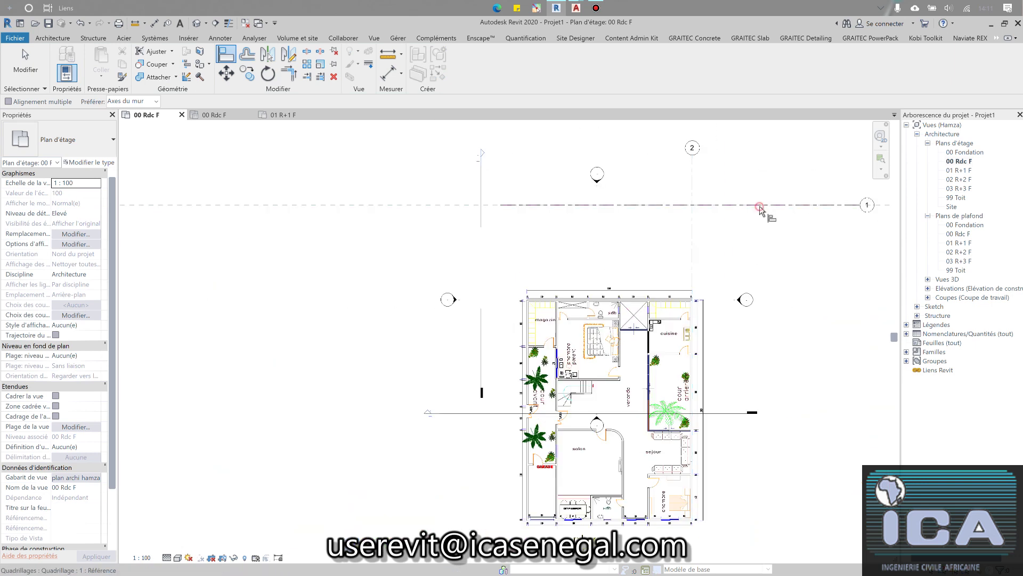
{"action": "scroll", "coordinate": [661, 316], "scroll_direction": "up", "scroll_amount": 1}
{"action": "scroll", "coordinate": [664, 309], "scroll_direction": "up", "scroll_amount": 6}
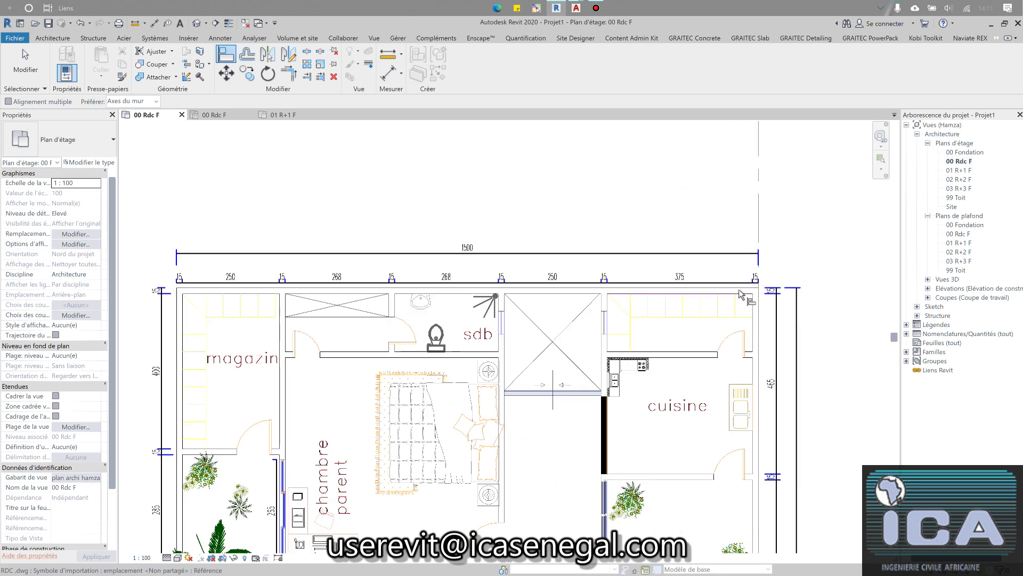
{"action": "scroll", "coordinate": [743, 292], "scroll_direction": "up", "scroll_amount": 2}
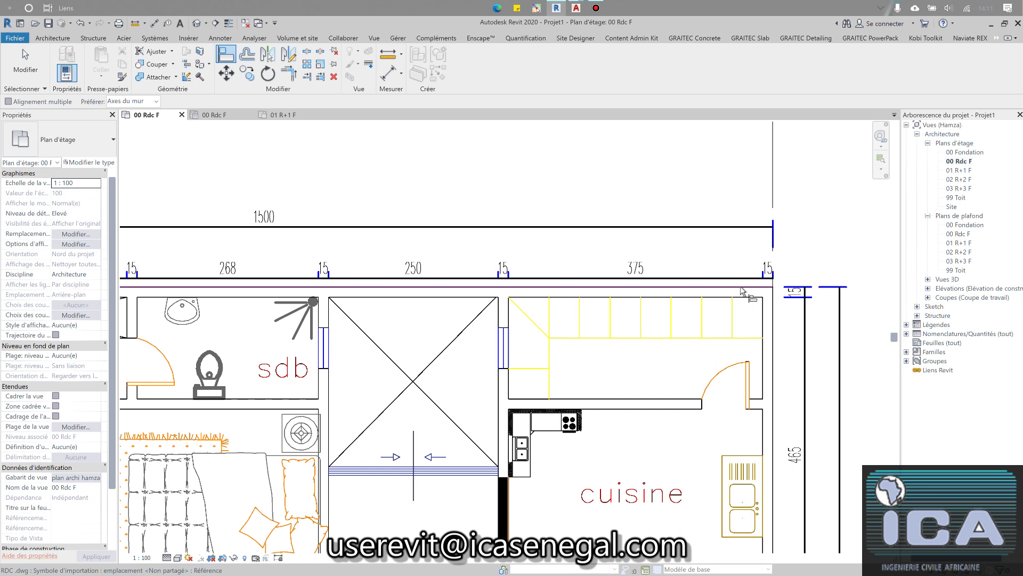
{"action": "scroll", "coordinate": [742, 292], "scroll_direction": "down", "scroll_amount": 5}
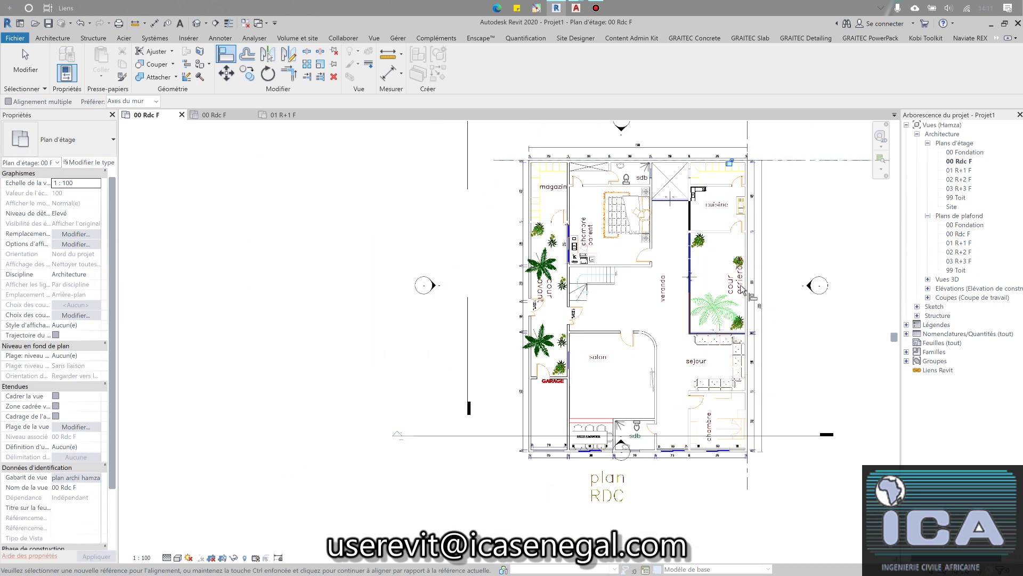
{"action": "middle_click_drag", "start_coordinate": [743, 290], "coordinate": [626, 408]}
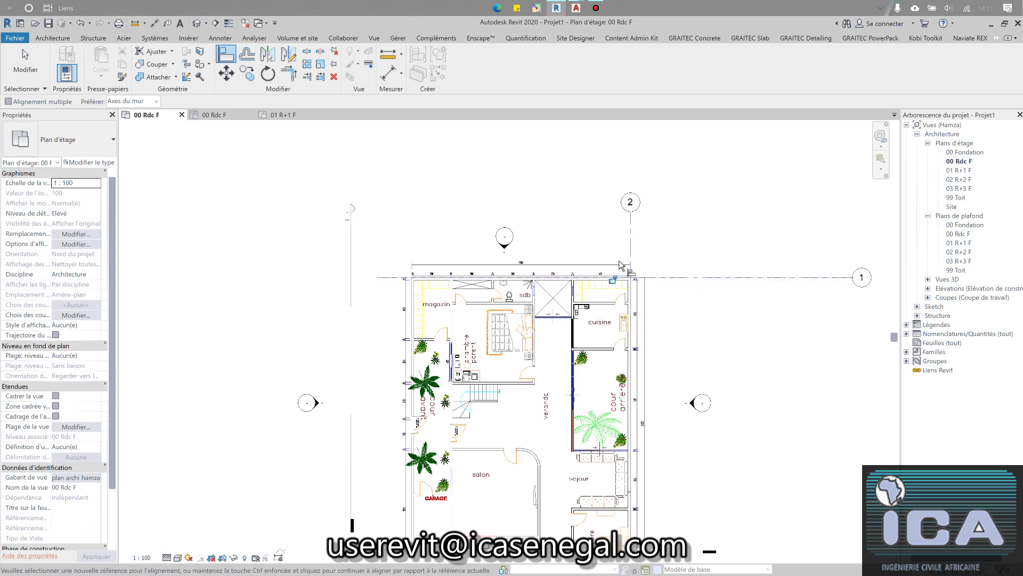
{"action": "middle_click_drag", "start_coordinate": [655, 297], "coordinate": [623, 215]}
Open the 01 R+1 F floor plan and set its underlay base level to Aucun(e)
{"action": "left_click", "coordinate": [961, 171]}
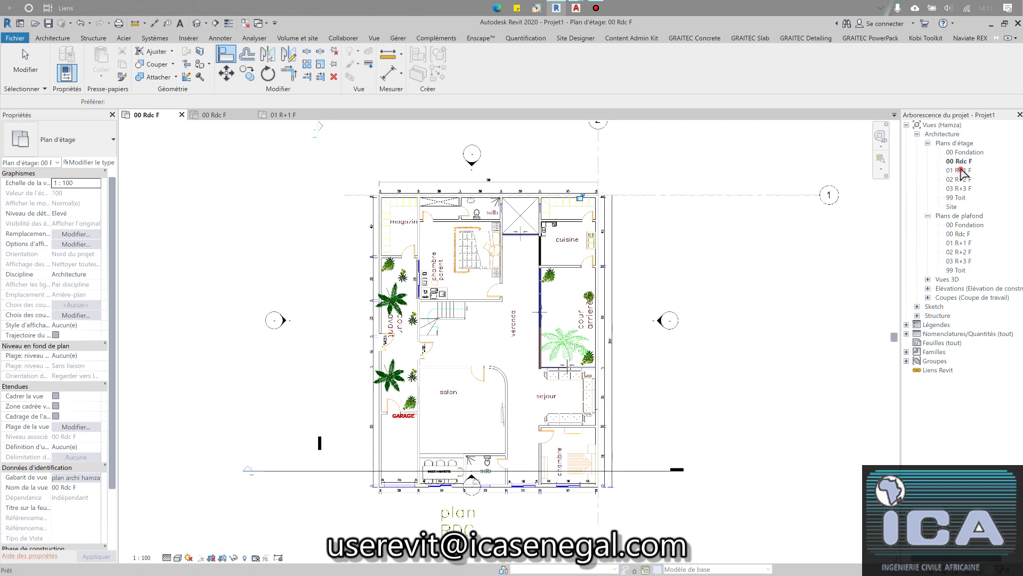
{"action": "double_click", "coordinate": [961, 171]}
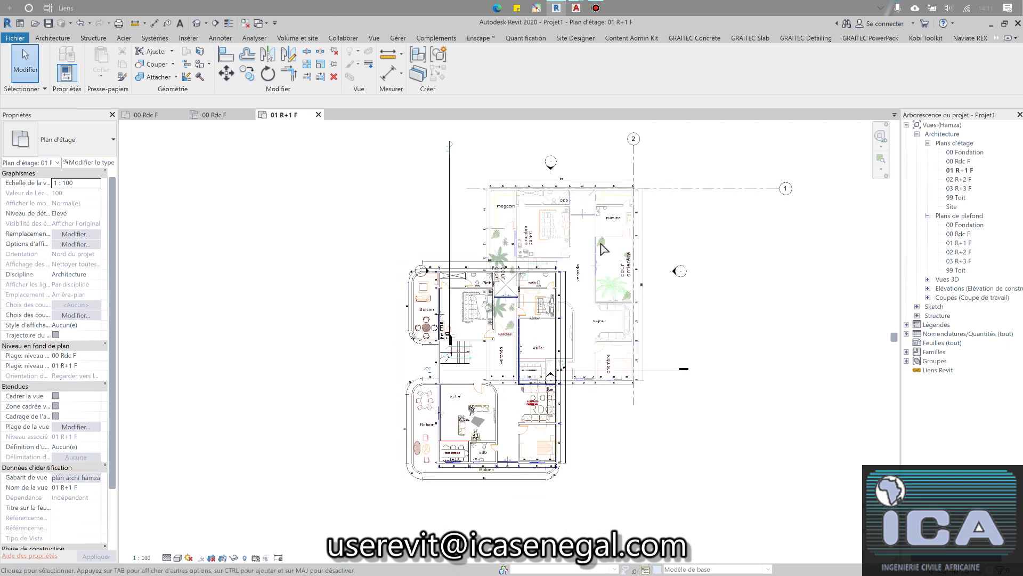
{"action": "left_click", "coordinate": [97, 356]}
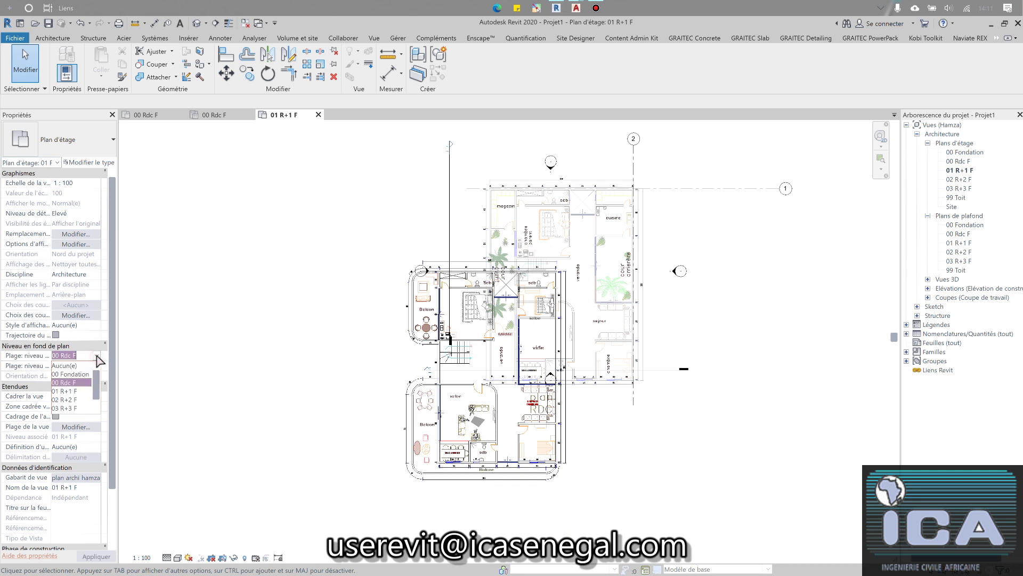
{"action": "left_click", "coordinate": [68, 366]}
{"action": "left_click", "coordinate": [95, 556]}
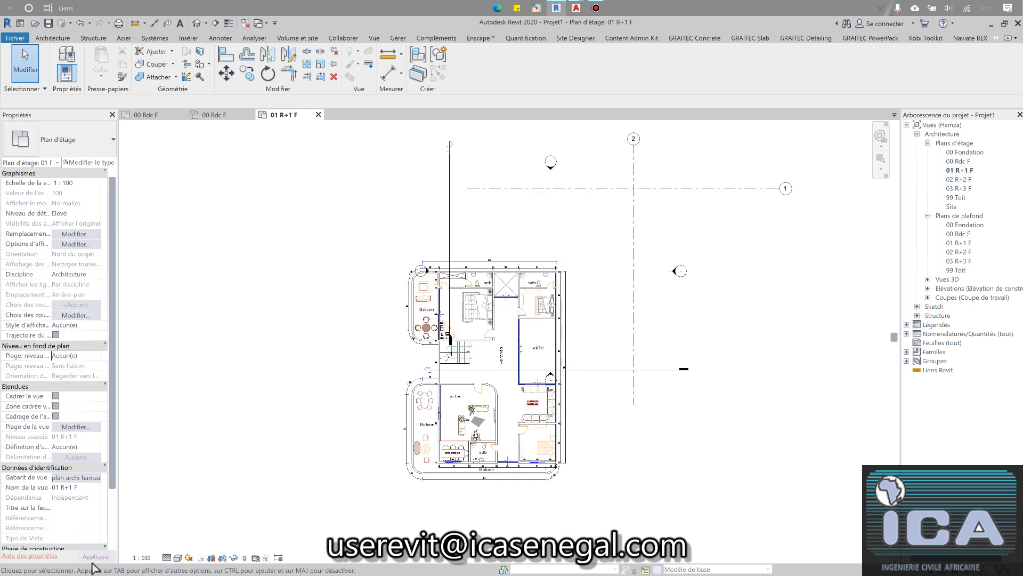
Unpin the linked R+1.dwg plan and align its right outer wall face to vertical grid line 2
{"action": "left_click", "coordinate": [567, 417]}
{"action": "left_click", "coordinate": [500, 356]}
{"action": "left_click", "coordinate": [226, 54]}
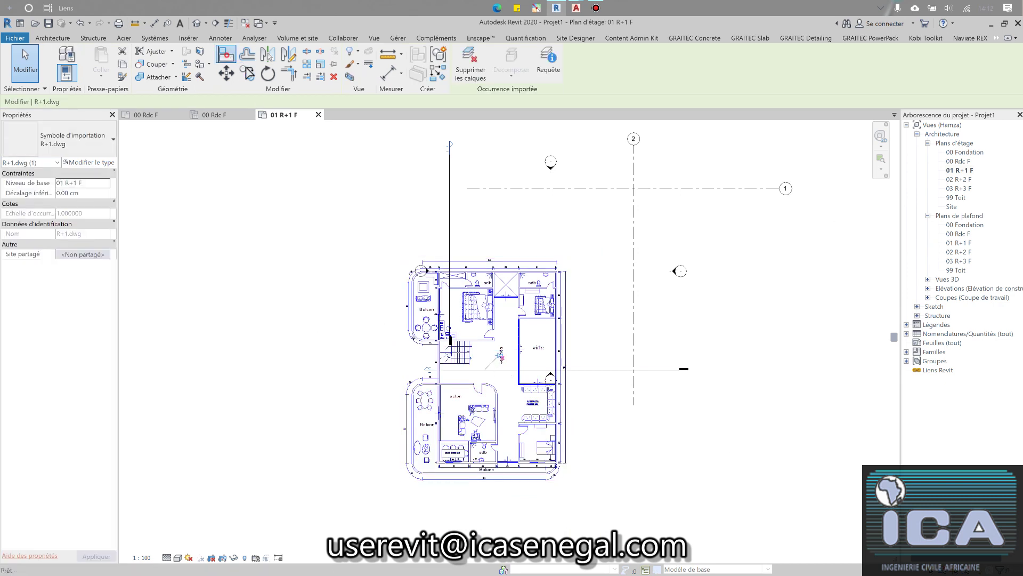
{"action": "left_click", "coordinate": [634, 234]}
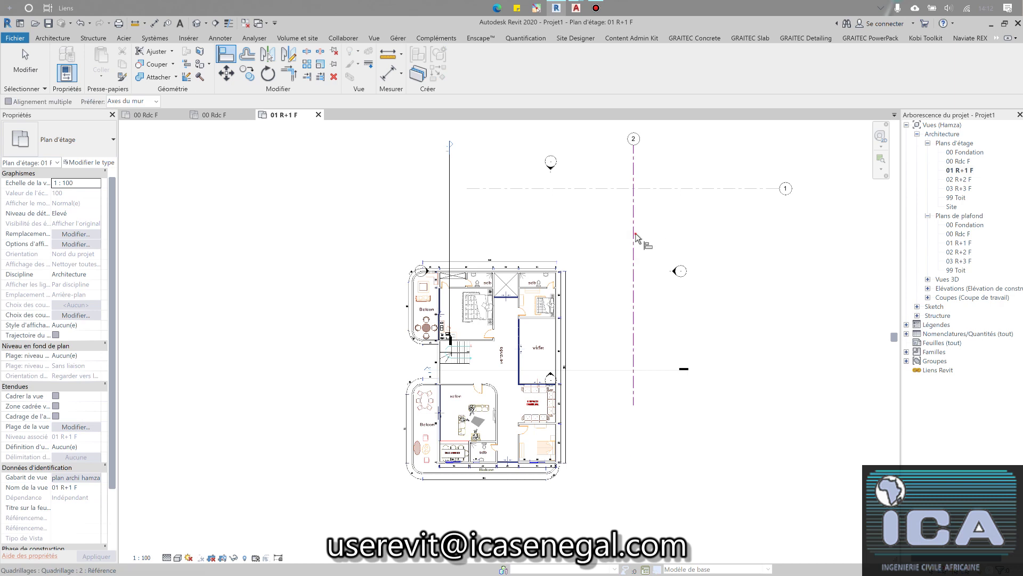
{"action": "scroll", "coordinate": [576, 301], "scroll_direction": "up", "scroll_amount": 5}
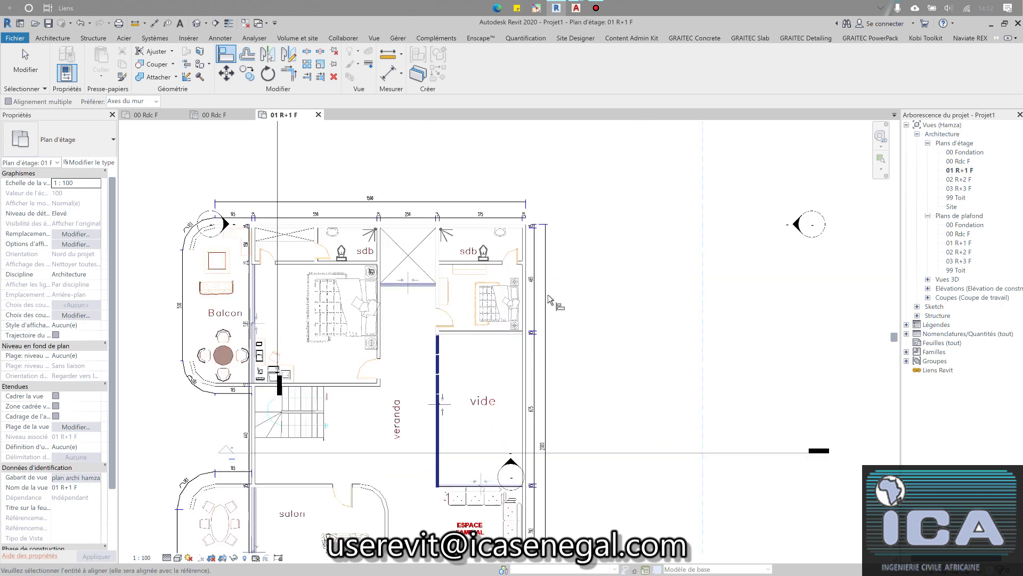
{"action": "left_click", "coordinate": [525, 315]}
{"action": "scroll", "coordinate": [650, 276], "scroll_direction": "down", "scroll_amount": 6}
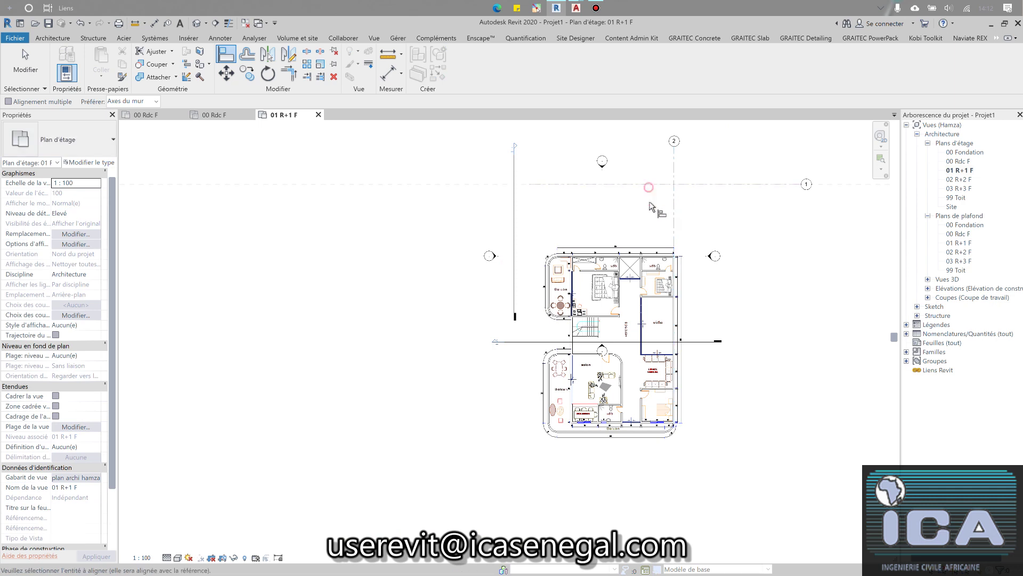
Align the top outer wall face of the linked R+1.dwg plan to horizontal grid line 1
{"action": "scroll", "coordinate": [663, 250], "scroll_direction": "up", "scroll_amount": 2}
{"action": "scroll", "coordinate": [663, 248], "scroll_direction": "up", "scroll_amount": 3}
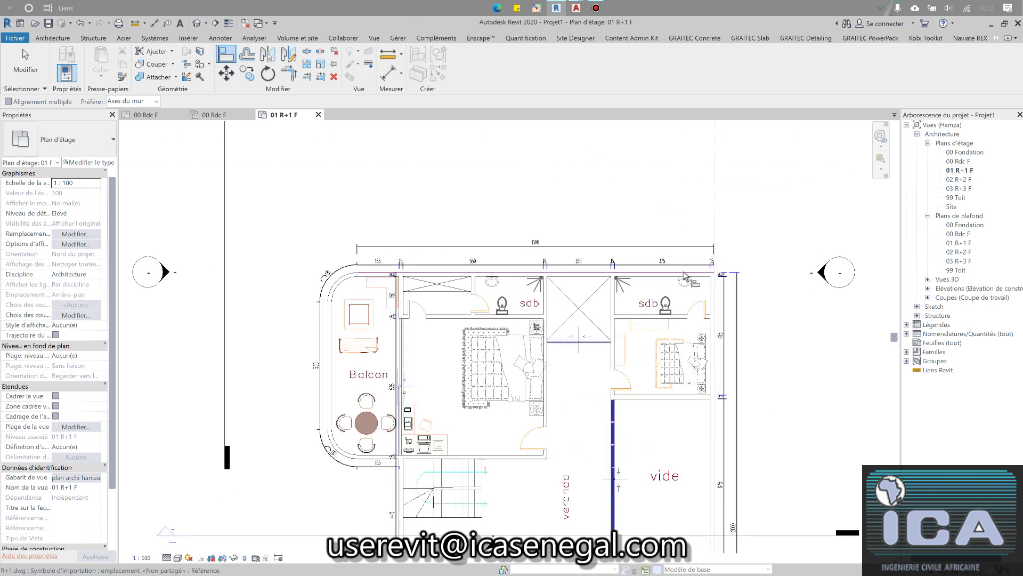
{"action": "left_click", "coordinate": [683, 272]}
{"action": "scroll", "coordinate": [695, 270], "scroll_direction": "down", "scroll_amount": 5}
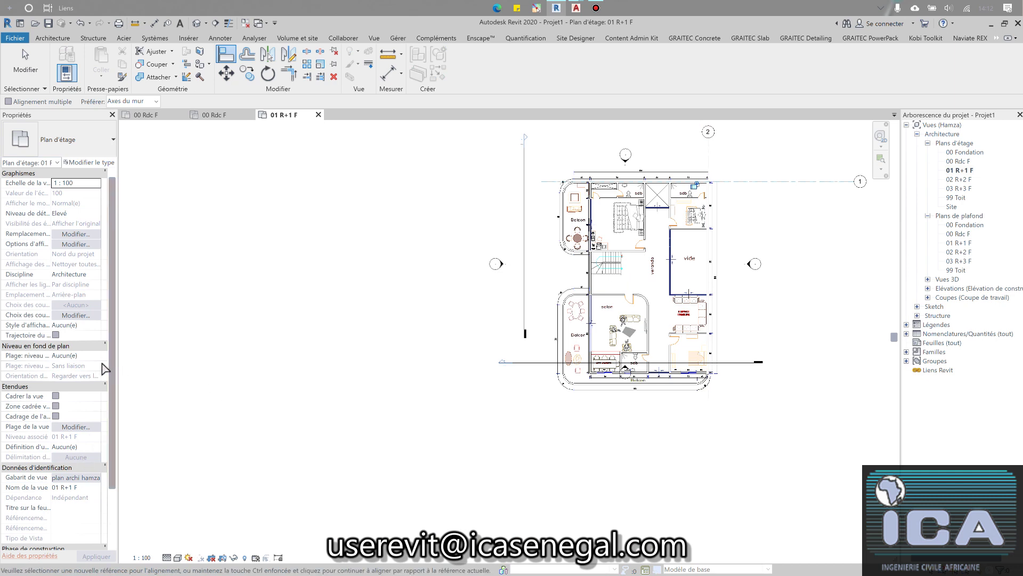
{"action": "key", "text": "Escape"}
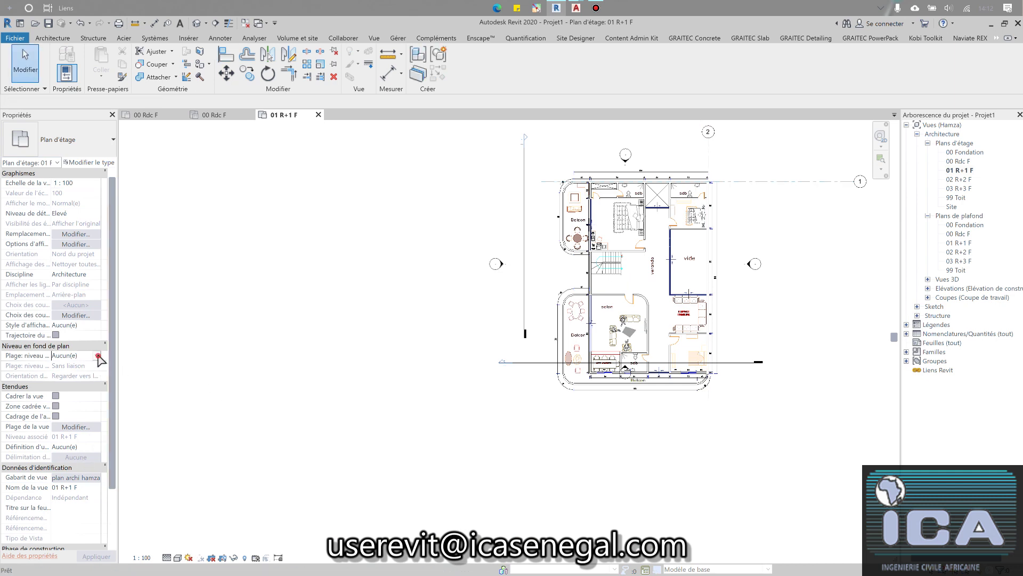
Set the underlay base level to 00 Rdc F and compare the walls of the two overlaid floor plans
{"action": "left_click", "coordinate": [98, 356]}
{"action": "left_click", "coordinate": [75, 383]}
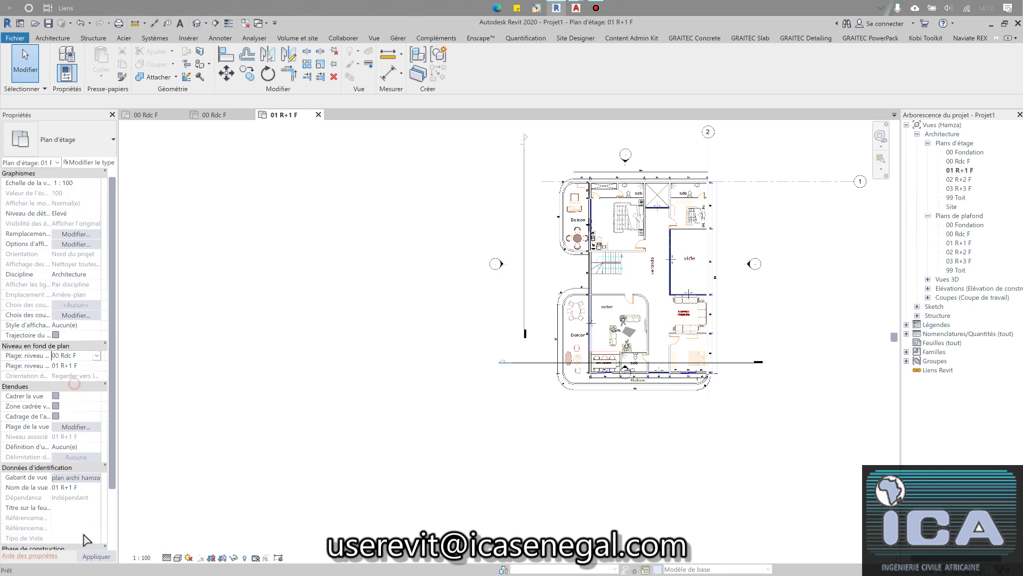
{"action": "left_click", "coordinate": [96, 555]}
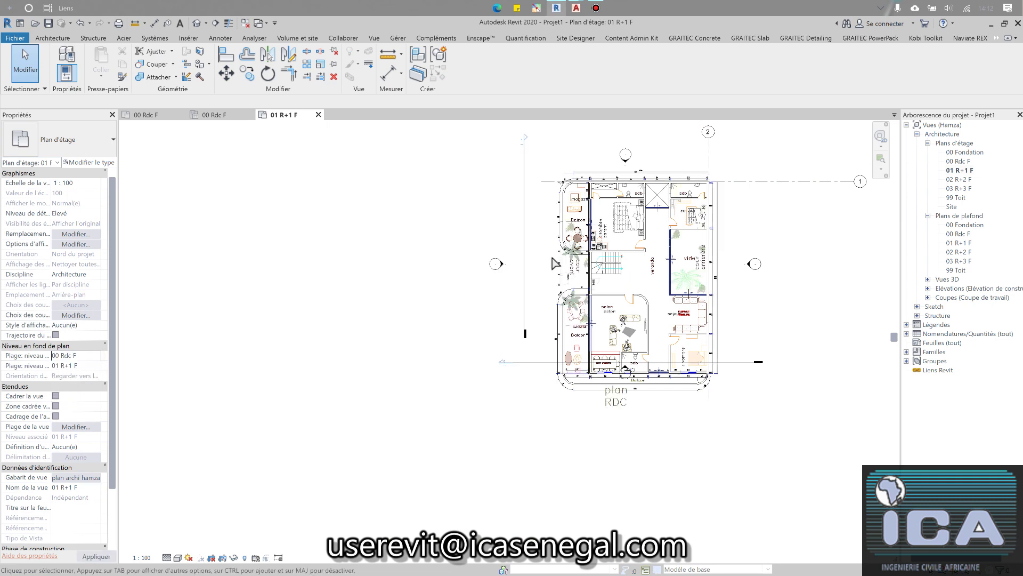
{"action": "scroll", "coordinate": [636, 212], "scroll_direction": "up", "scroll_amount": 1}
{"action": "scroll", "coordinate": [636, 212], "scroll_direction": "up", "scroll_amount": 1}
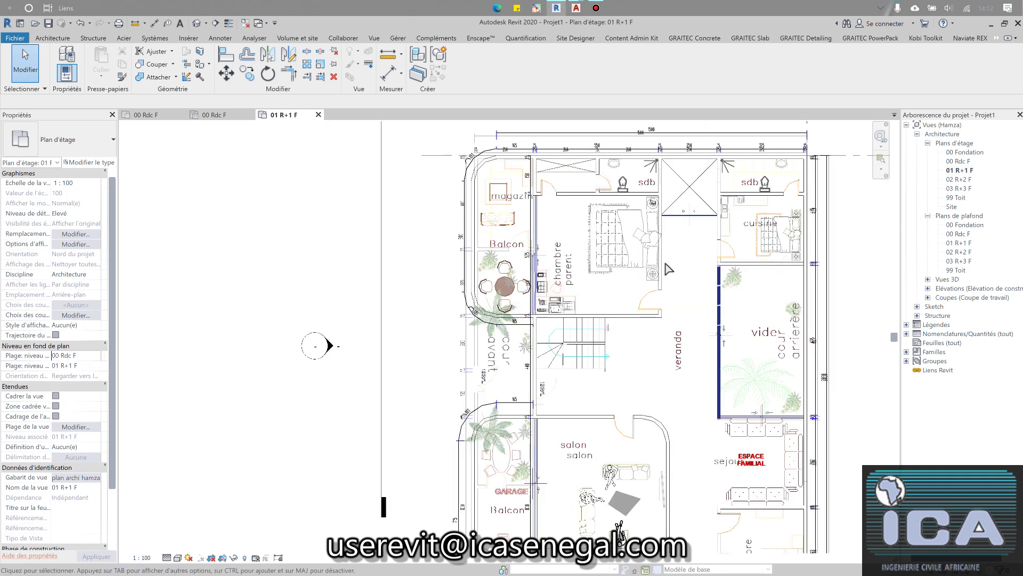
{"action": "middle_click_drag", "start_coordinate": [674, 511], "coordinate": [674, 445]}
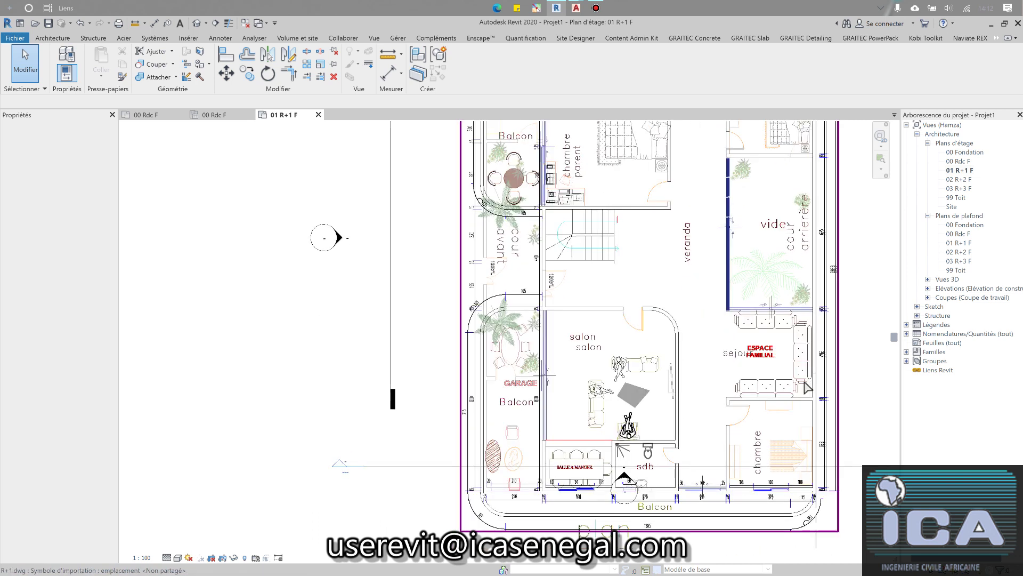
{"action": "scroll", "coordinate": [297, 359], "scroll_direction": "down", "scroll_amount": 2}
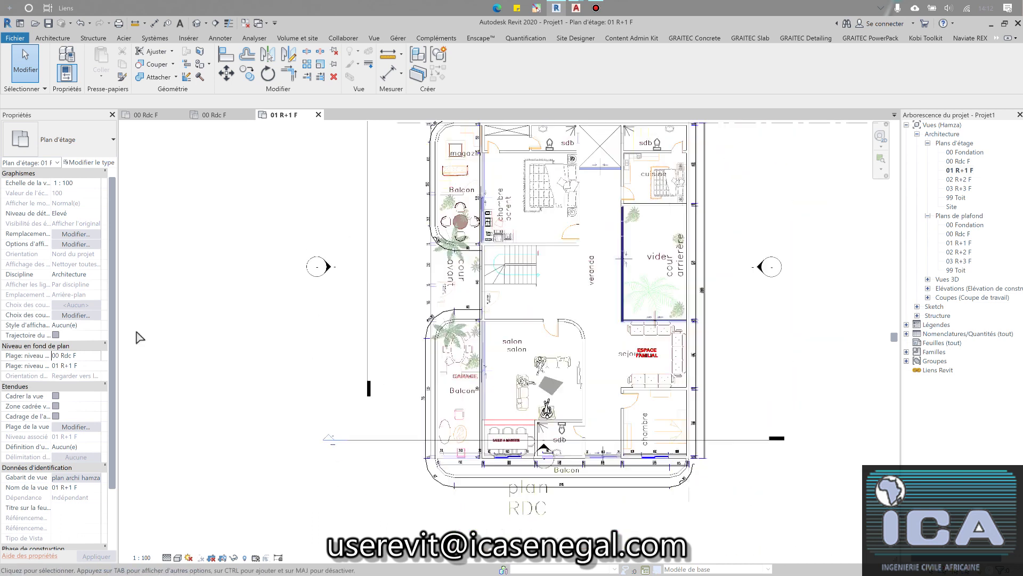
Reset the 01 R+1 F view's underlay base level to Aucun(e)
{"action": "left_click", "coordinate": [99, 355]}
{"action": "left_click", "coordinate": [77, 367]}
{"action": "left_click", "coordinate": [98, 554]}
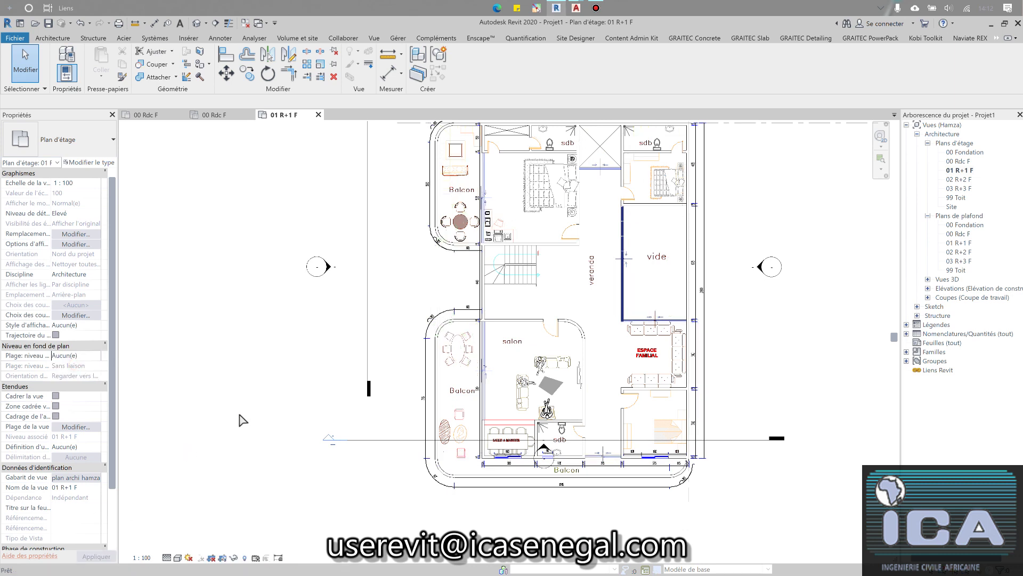
{"action": "scroll", "coordinate": [277, 400], "scroll_direction": "down", "scroll_amount": 3}
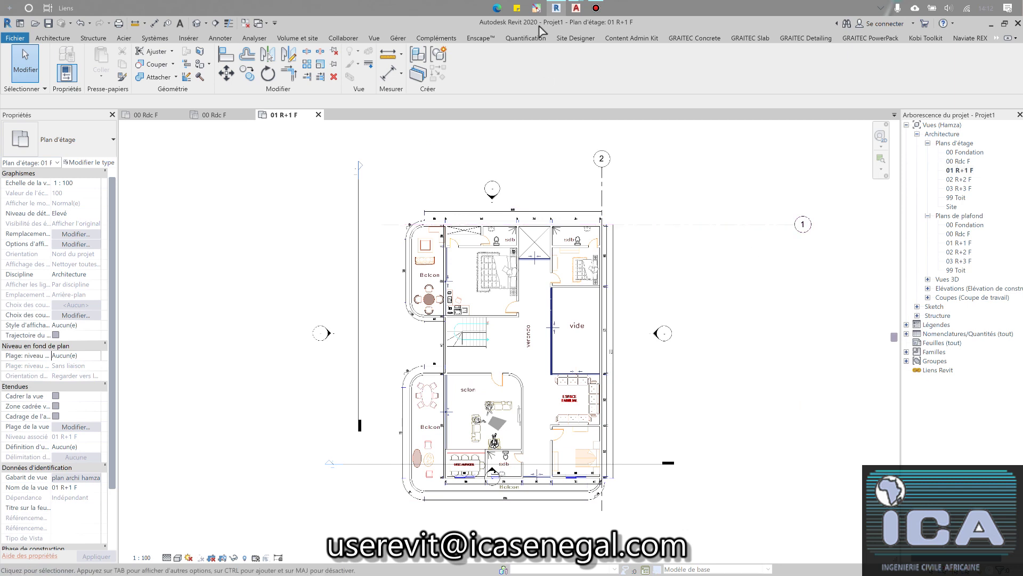
Switch to AutoCAD, try to close the Dessin3 drawing and open RDC.dwg
{"action": "mouse_move", "coordinate": [578, 9]}
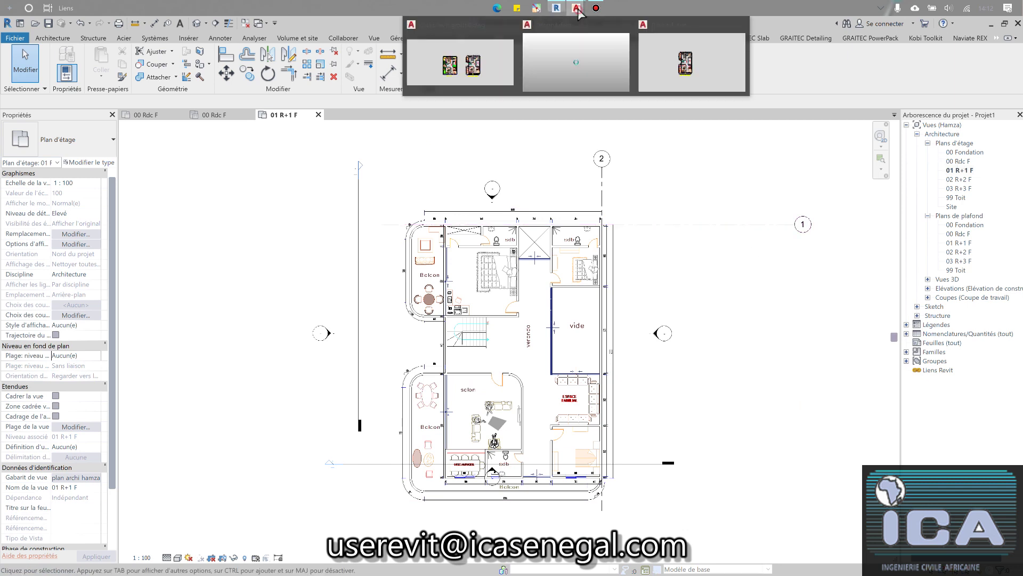
{"action": "left_click", "coordinate": [632, 35]}
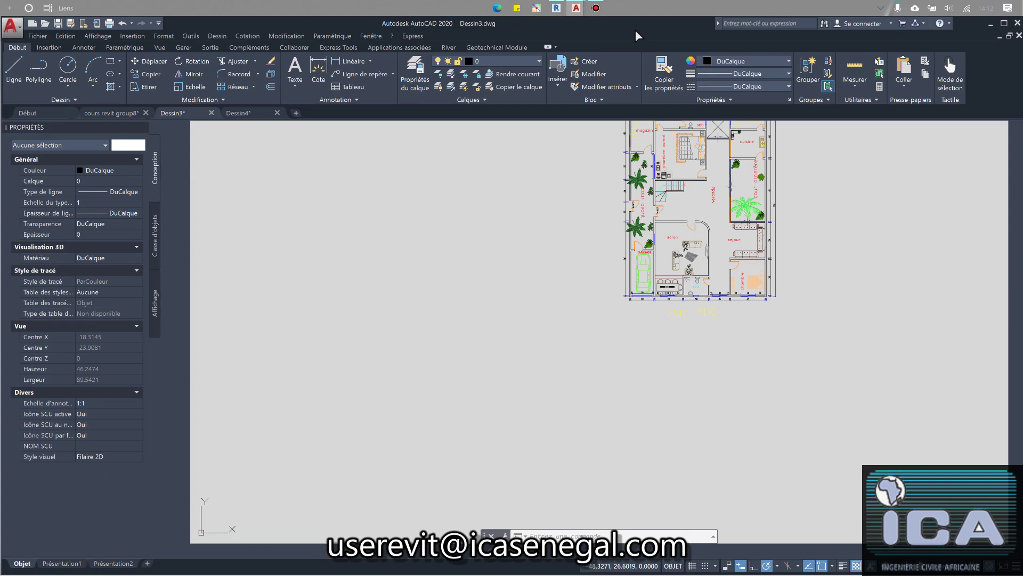
{"action": "left_click", "coordinate": [211, 113]}
{"action": "left_click", "coordinate": [574, 325]}
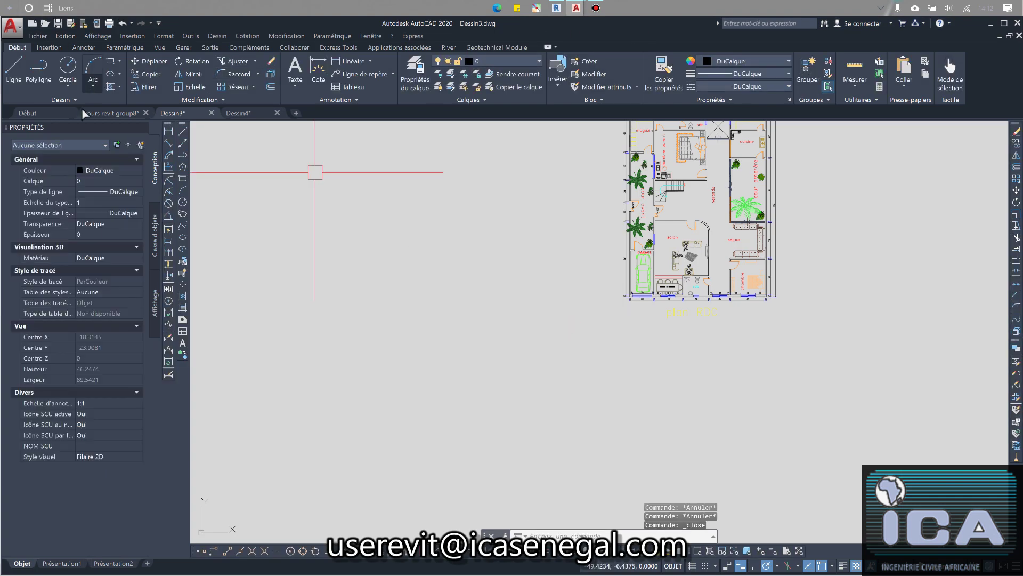
{"action": "left_click", "coordinate": [57, 112]}
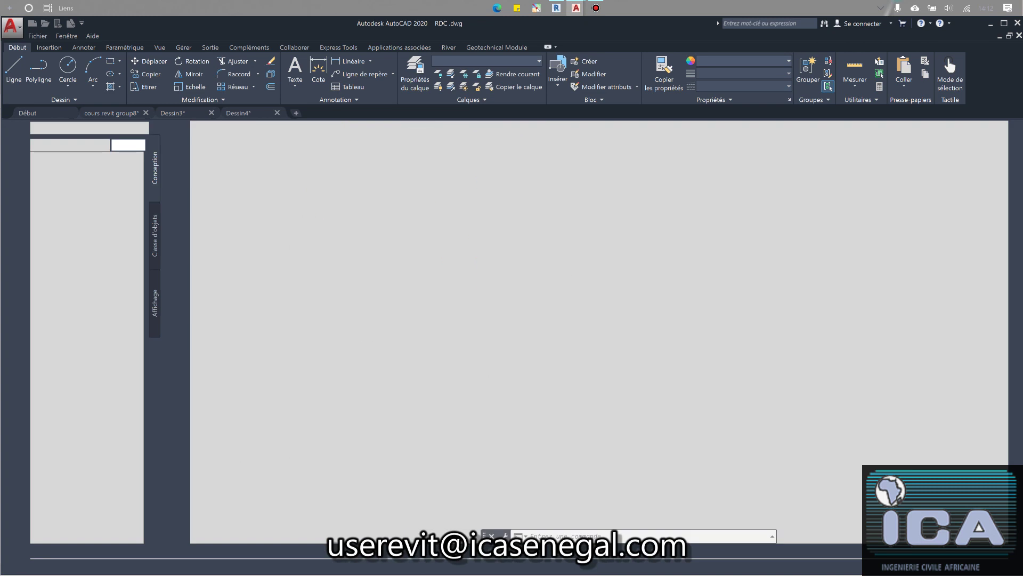
Return to Revit and query a furniture line in the linked R+1.dwg plan to hide its MOBILIERS layer in the view
{"action": "left_click", "coordinate": [556, 8]}
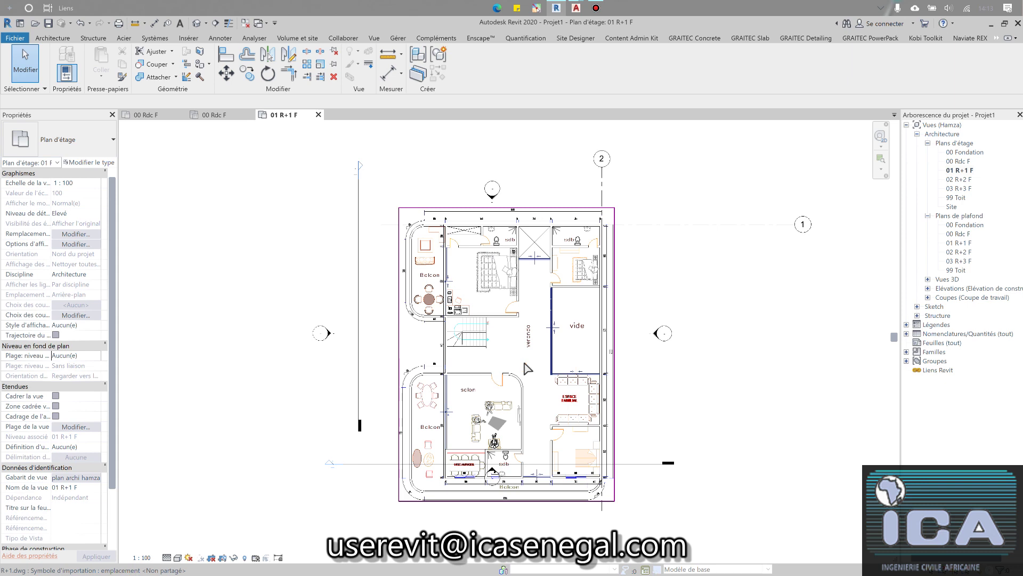
{"action": "scroll", "coordinate": [536, 349], "scroll_direction": "down", "scroll_amount": 1}
{"action": "middle_click_drag", "start_coordinate": [536, 348], "coordinate": [506, 335]}
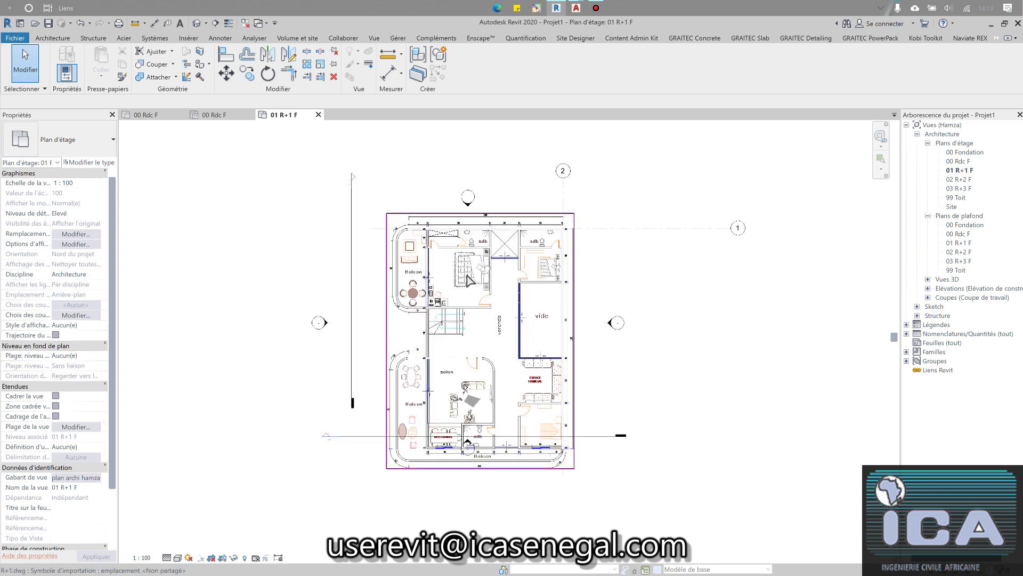
{"action": "left_click", "coordinate": [528, 258]}
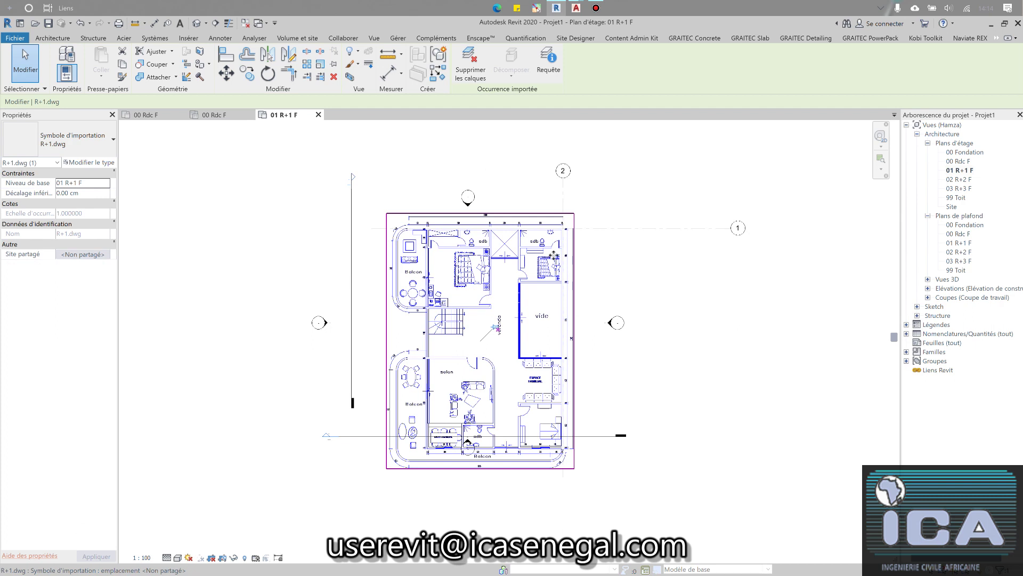
{"action": "left_click", "coordinate": [546, 62]}
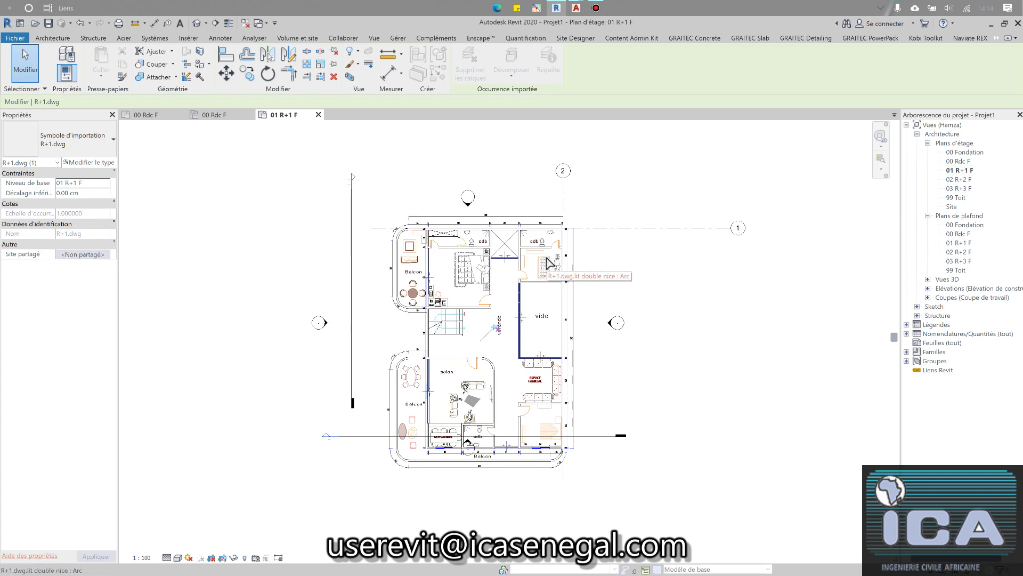
{"action": "scroll", "coordinate": [549, 265], "scroll_direction": "up", "scroll_amount": 3}
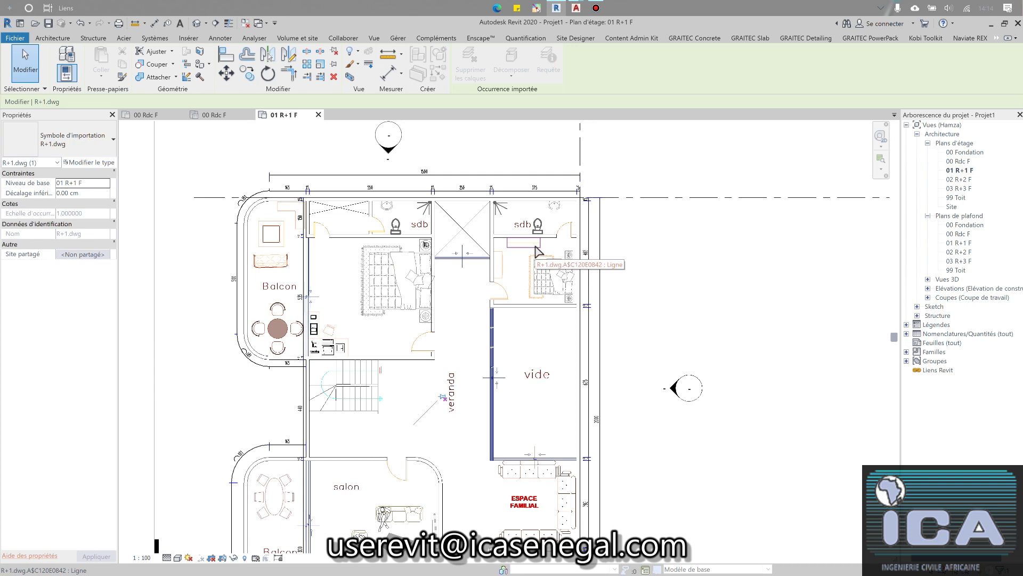
{"action": "left_click", "coordinate": [536, 250]}
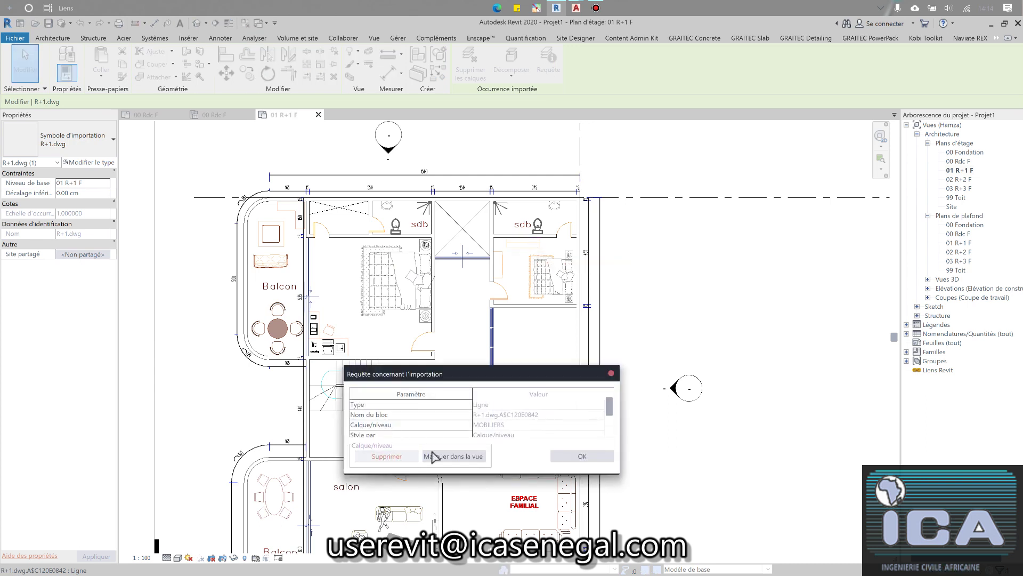
{"action": "left_click", "coordinate": [450, 457]}
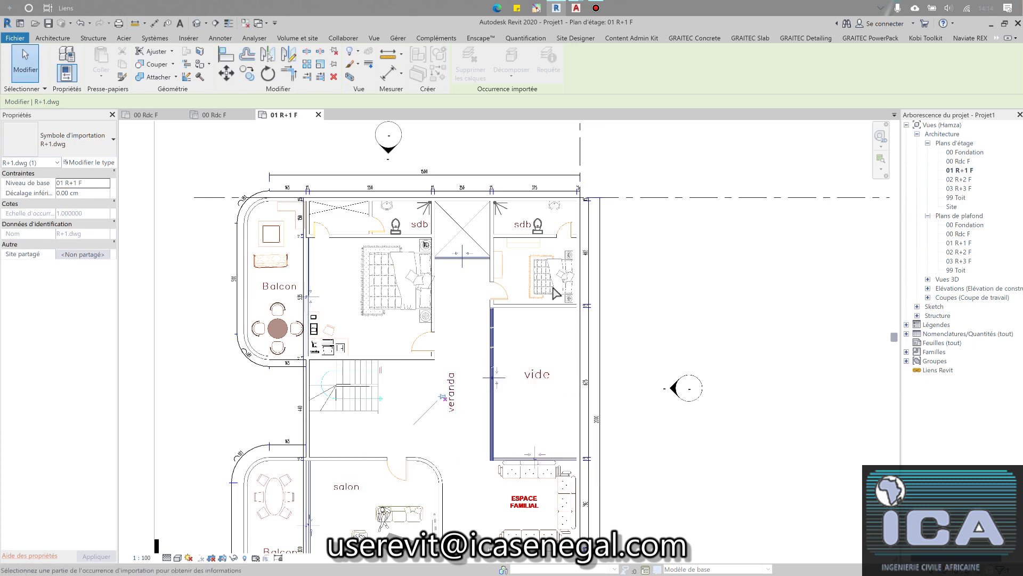
{"action": "scroll", "coordinate": [521, 264], "scroll_direction": "down", "scroll_amount": 2}
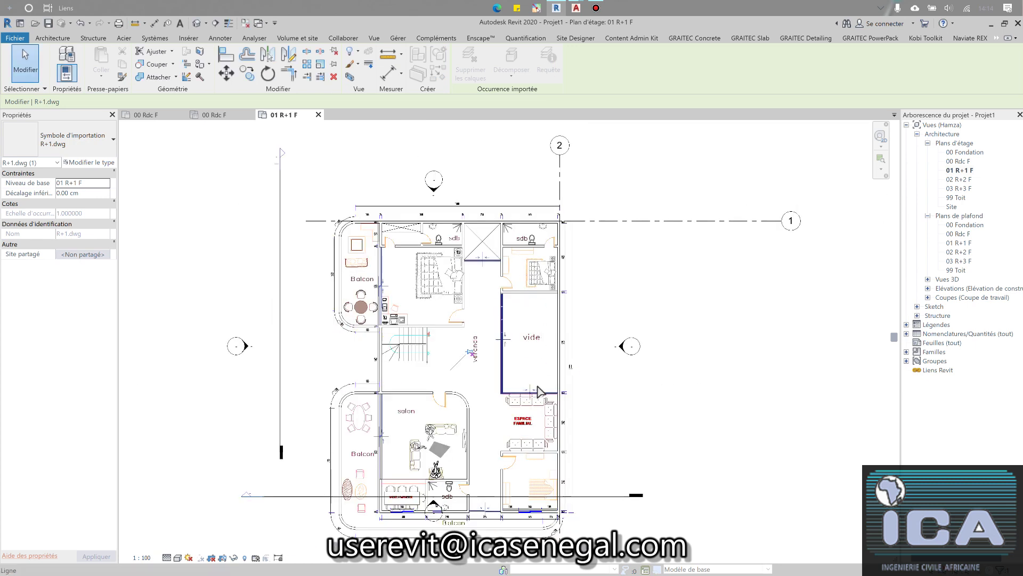
Query a bedroom furniture line again and try deleting the MOBILIERS layer from the linked R+1.dwg plan
{"action": "left_click", "coordinate": [532, 264]}
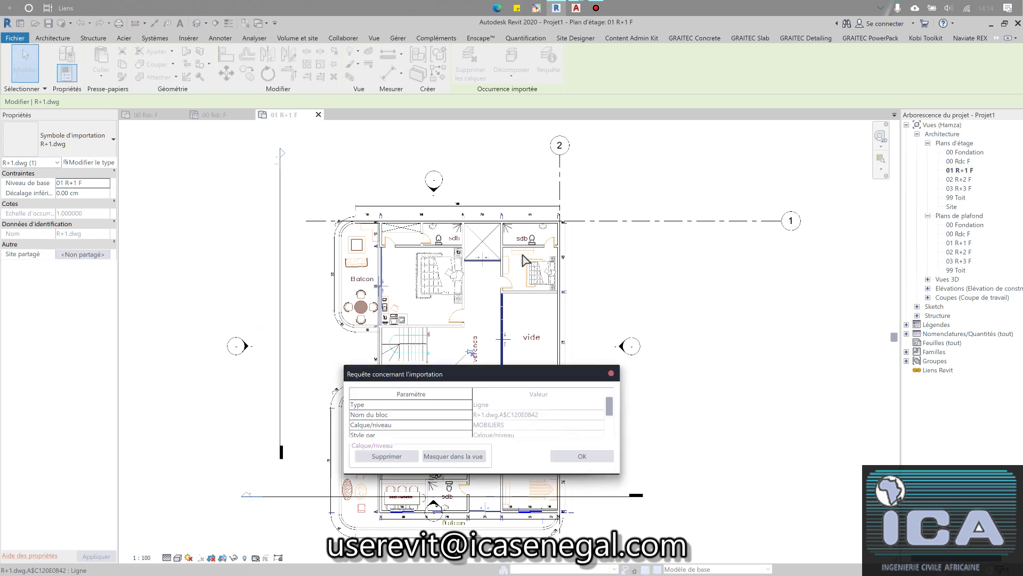
{"action": "left_click", "coordinate": [410, 457]}
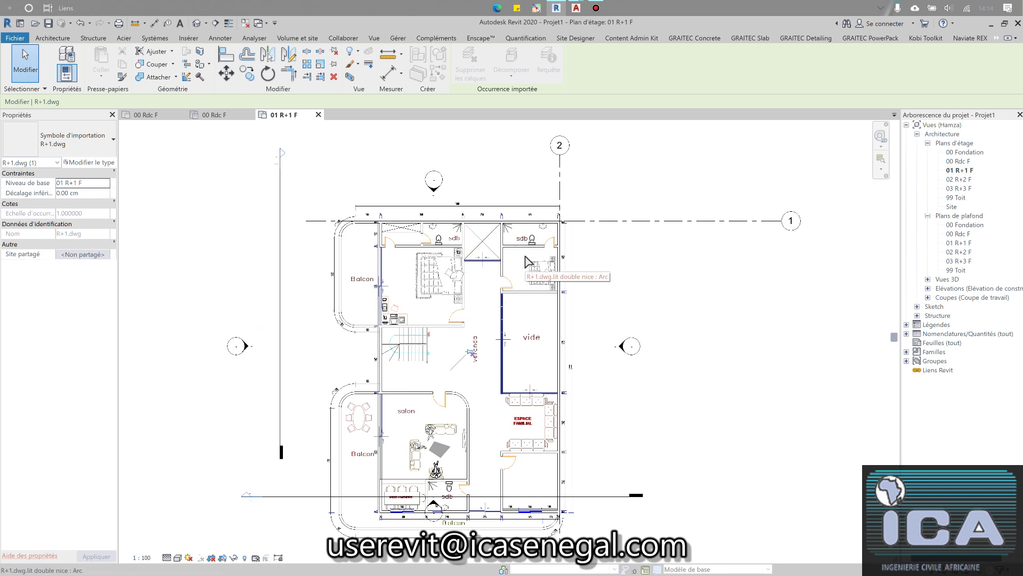
{"action": "left_click", "coordinate": [33, 72]}
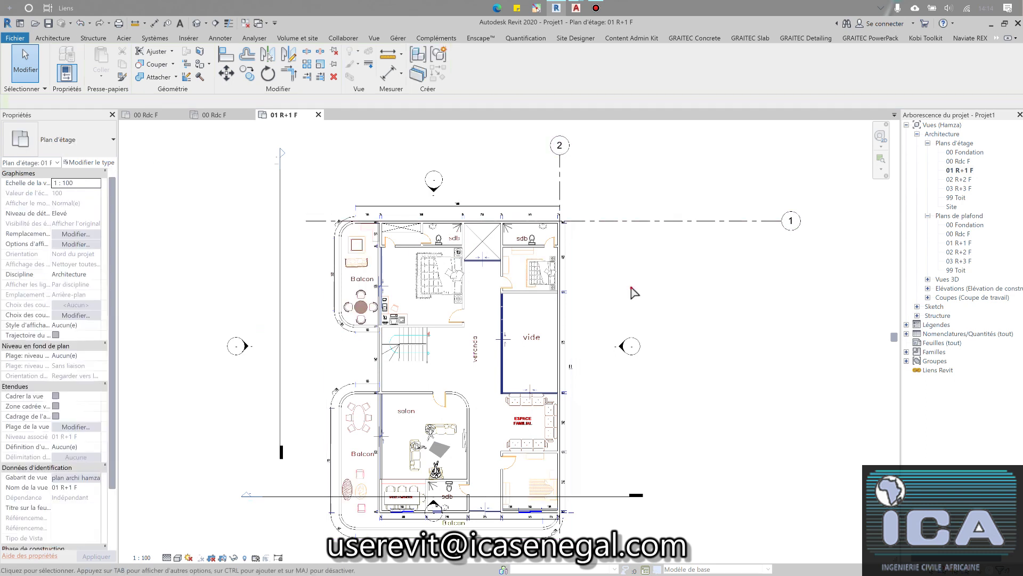
{"action": "left_click", "coordinate": [506, 272]}
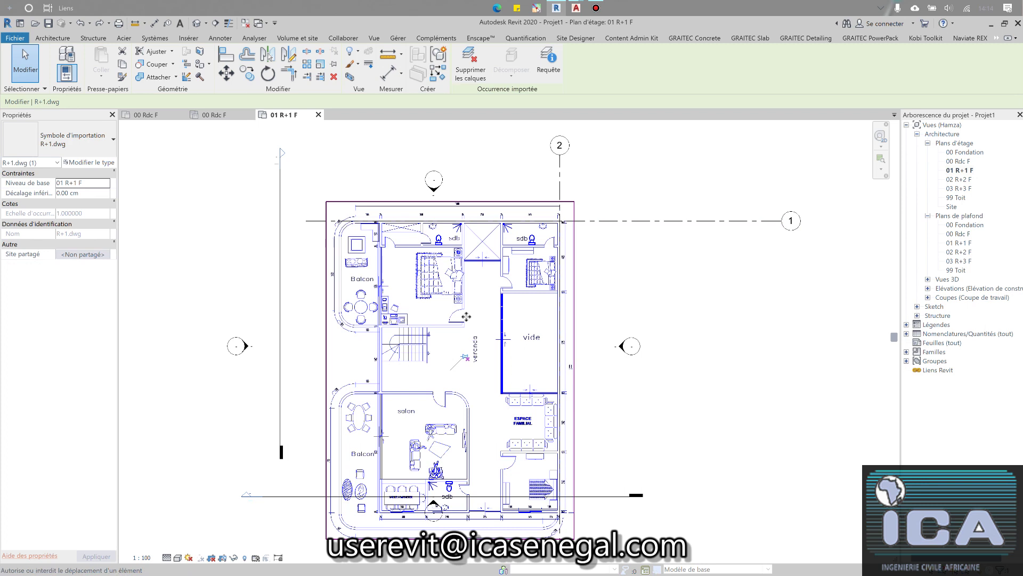
{"action": "left_click", "coordinate": [678, 294]}
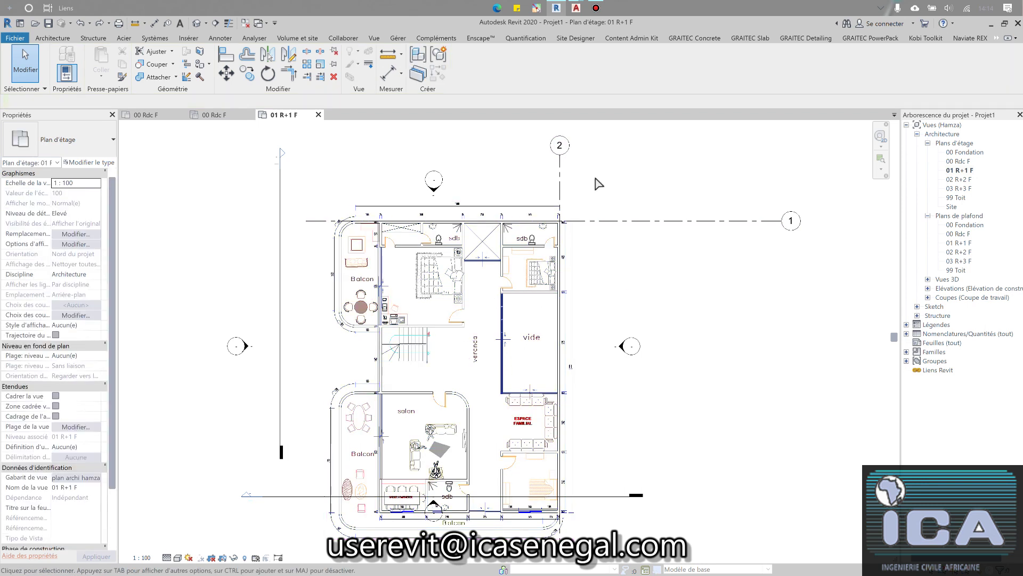
Open the 00 Rdc F floor plan, switch to AutoCAD's RDC.dwg drawing and look over the ground floor plan
{"action": "middle_click_drag", "start_coordinate": [601, 241], "coordinate": [601, 222]}
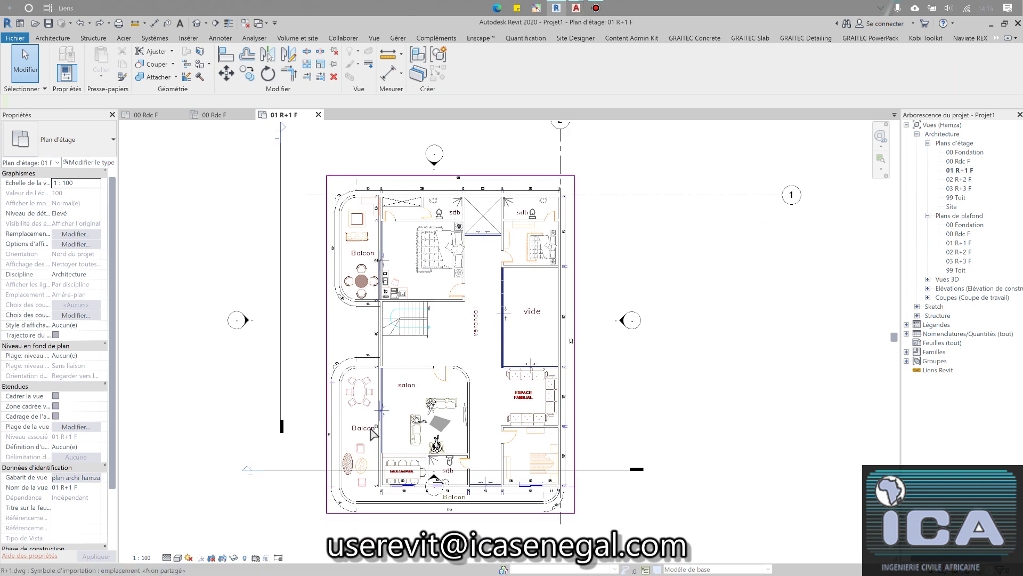
{"action": "double_click", "coordinate": [964, 161]}
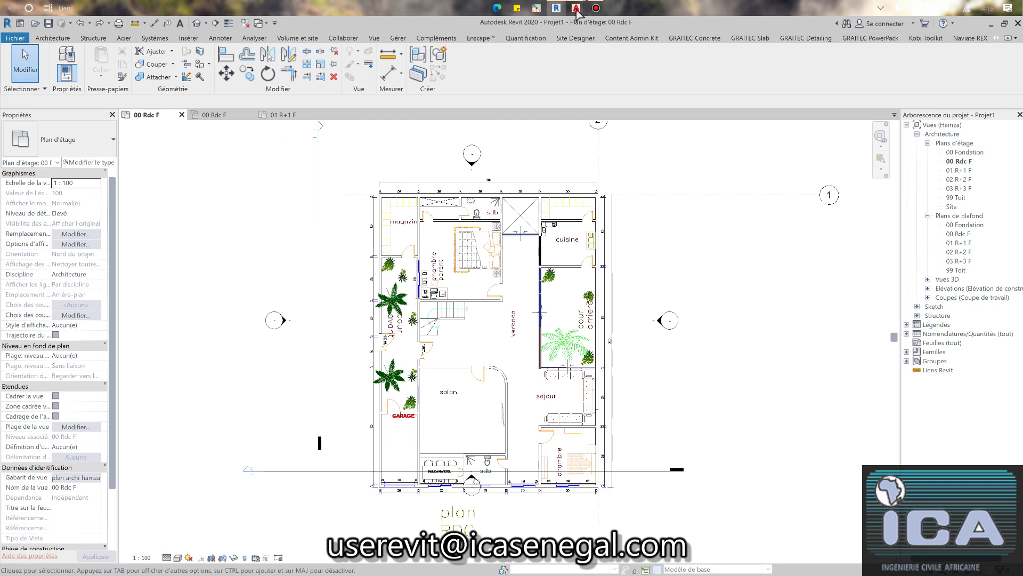
{"action": "mouse_move", "coordinate": [576, 9]}
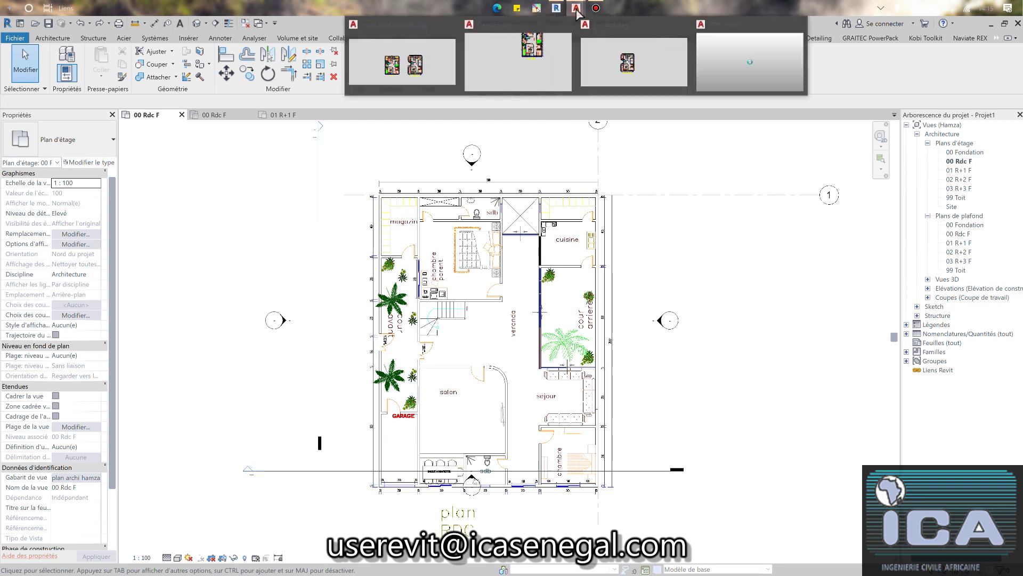
{"action": "left_click", "coordinate": [562, 68]}
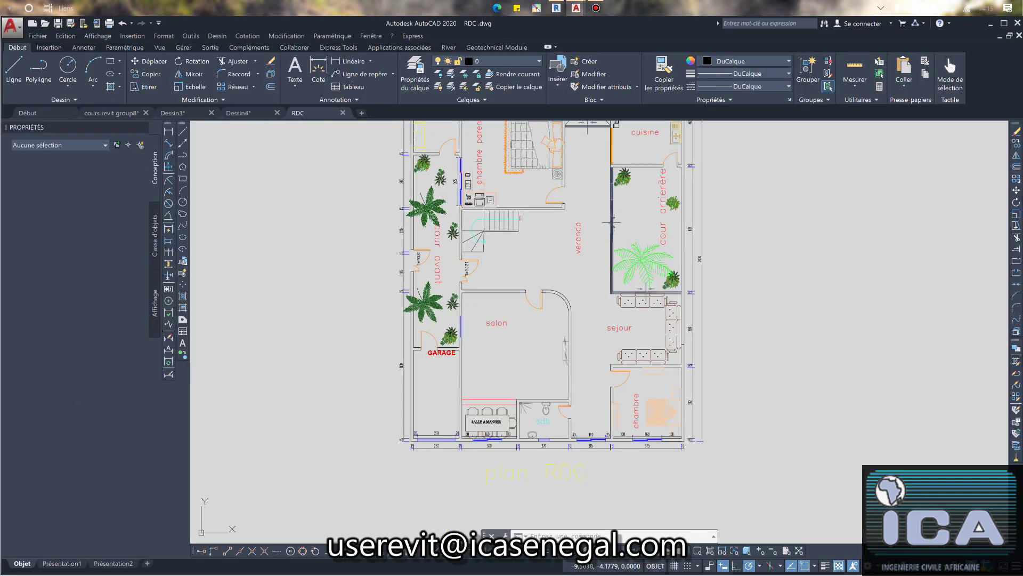
{"action": "middle_click_drag", "start_coordinate": [488, 259], "coordinate": [501, 338]}
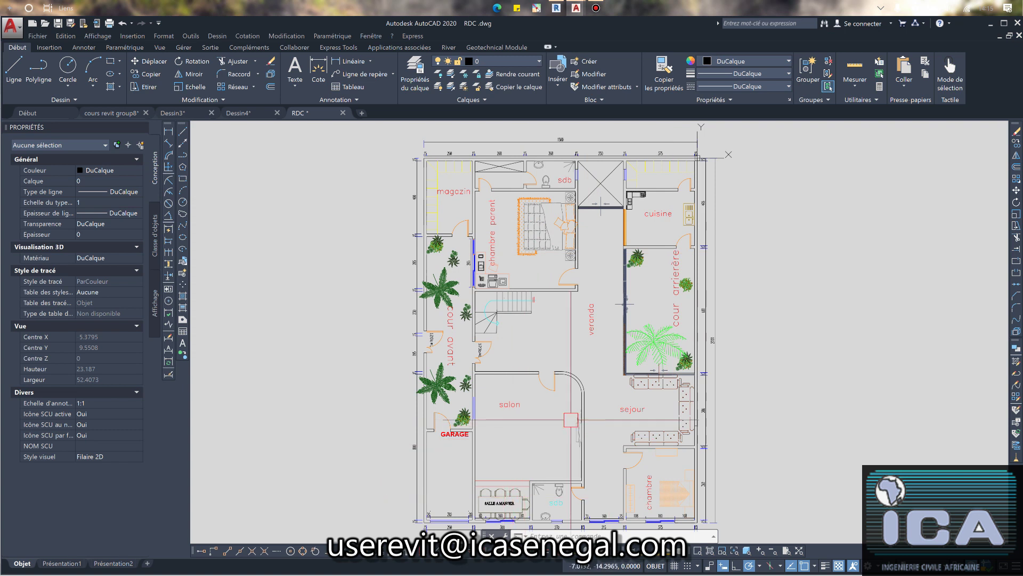
{"action": "scroll", "coordinate": [591, 243], "scroll_direction": "up", "scroll_amount": 2}
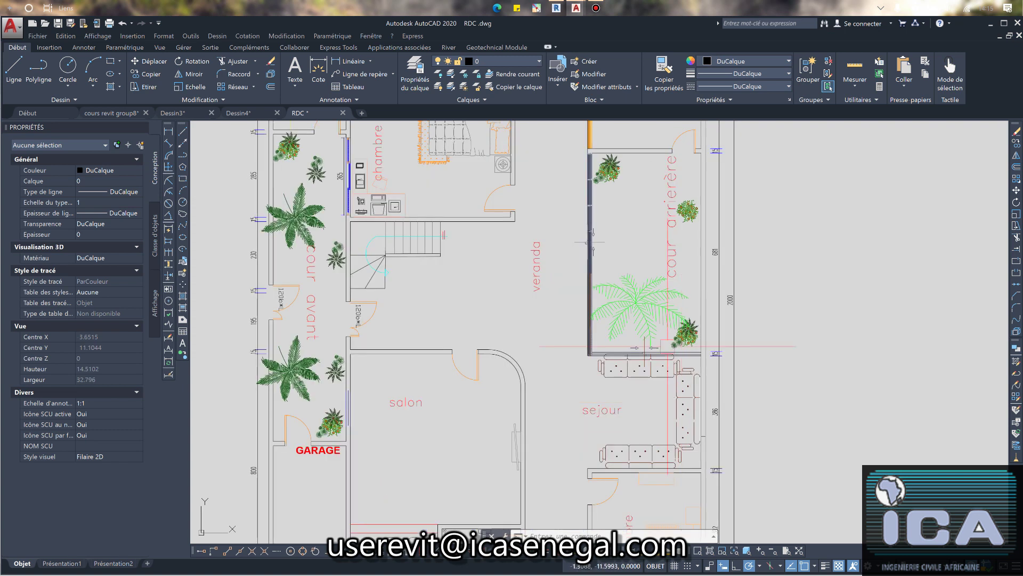
{"action": "scroll", "coordinate": [590, 243], "scroll_direction": "down", "scroll_amount": 2}
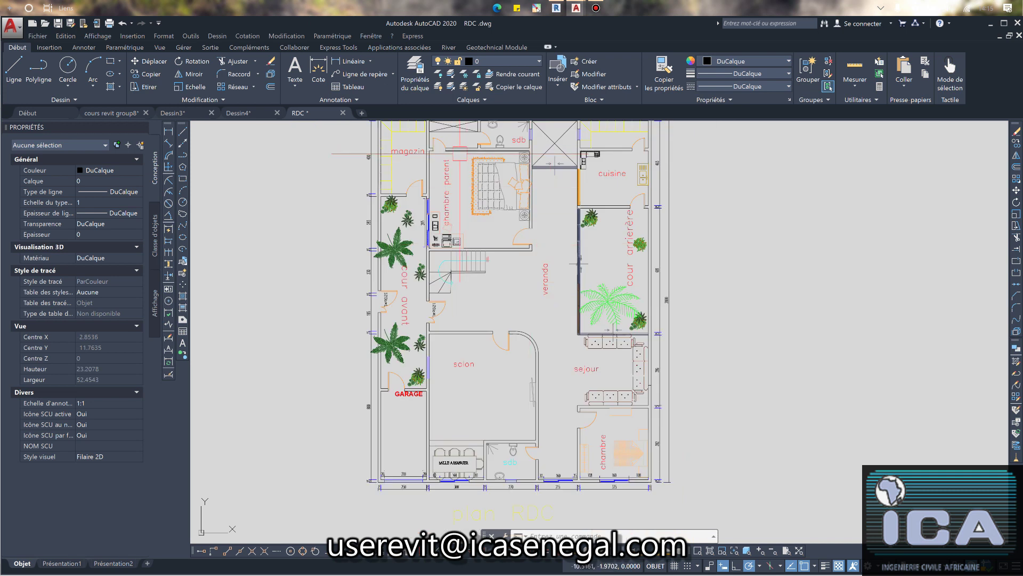
Erase the bed with its rug and pillows from the chambre parent room in RDC.dwg and save the drawing
{"action": "scroll", "coordinate": [462, 153], "scroll_direction": "up", "scroll_amount": 4}
{"action": "left_click", "coordinate": [467, 158]}
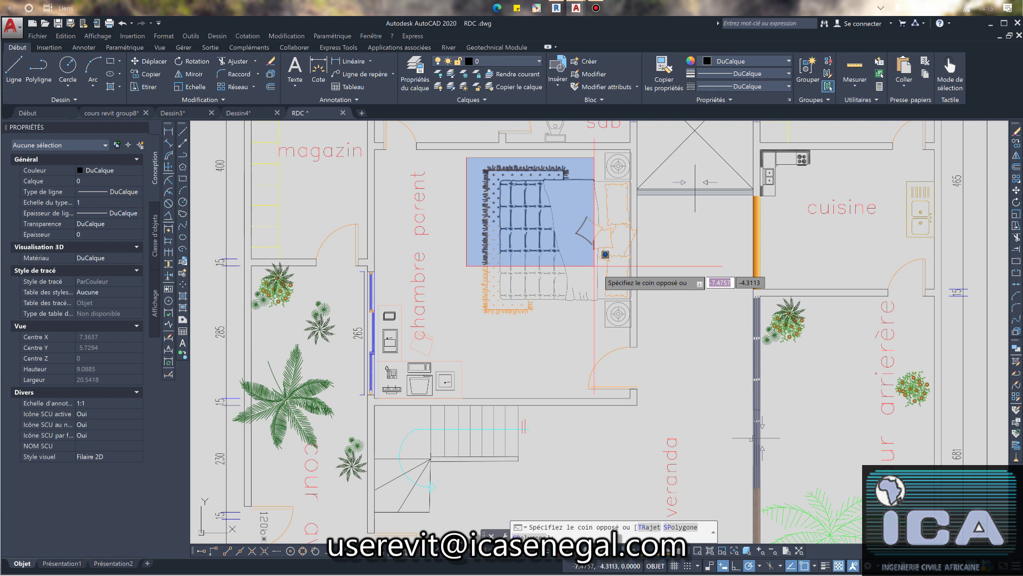
{"action": "left_click", "coordinate": [632, 333]}
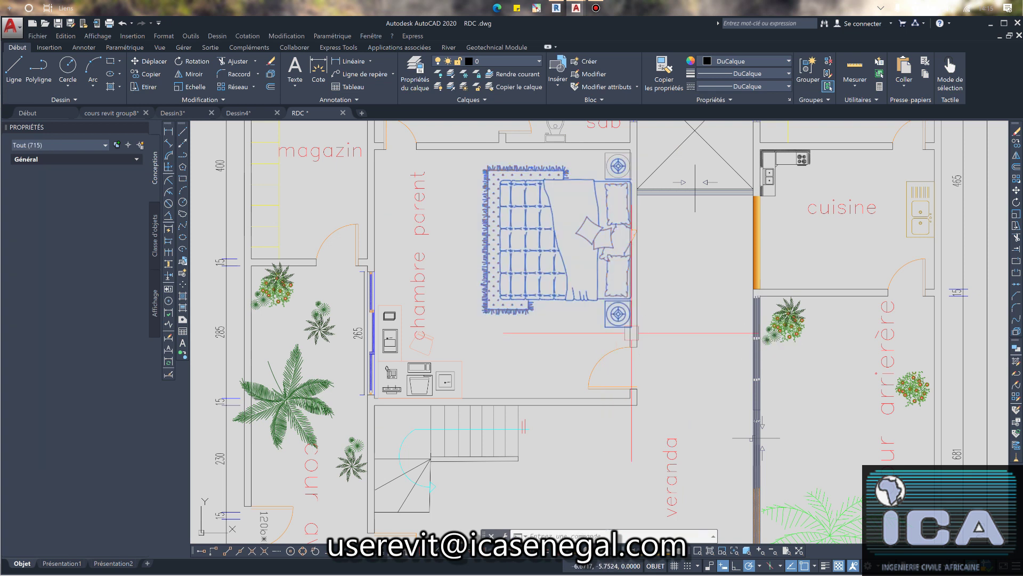
{"action": "key", "text": "Delete"}
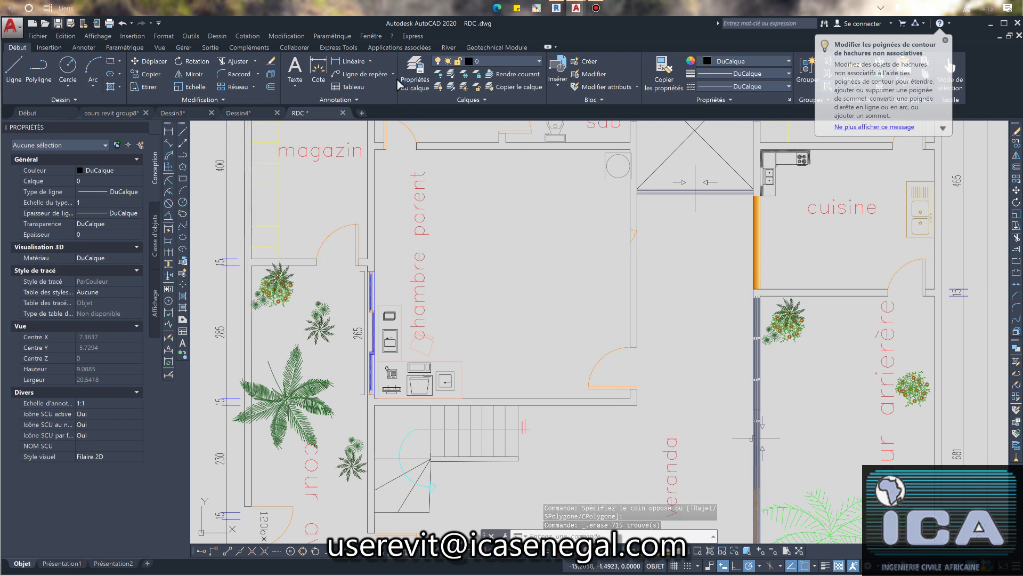
{"action": "scroll", "coordinate": [595, 203], "scroll_direction": "down", "scroll_amount": 3}
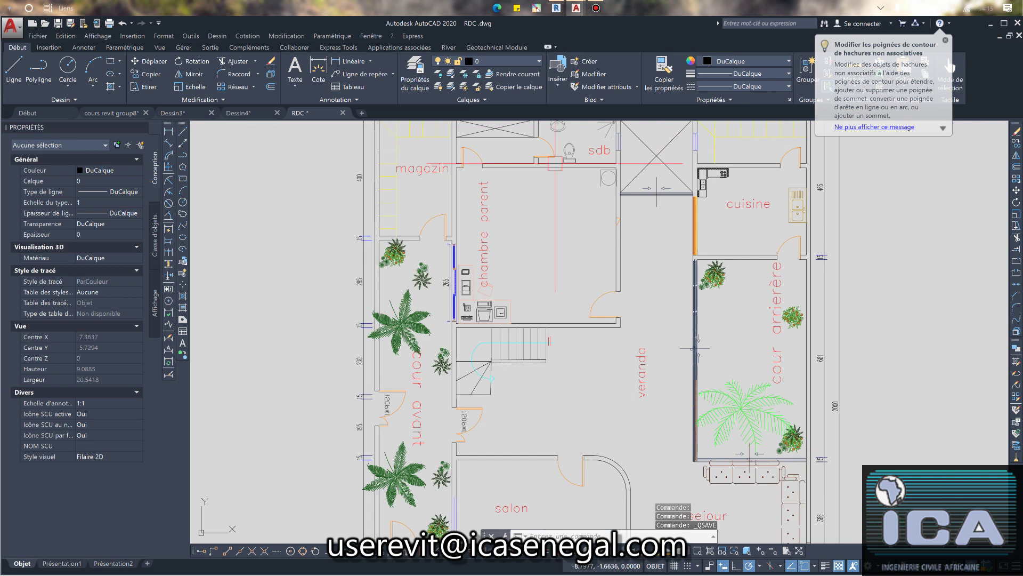
{"action": "key", "text": "ctrl+s"}
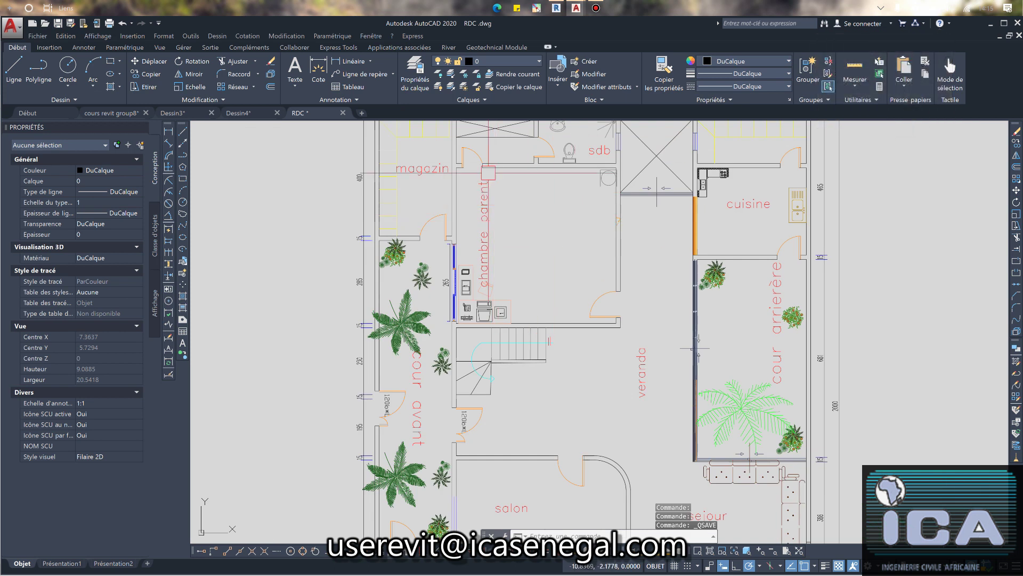
Return to Revit and reload the RDC.dwg CAD link through the link manager
{"action": "left_click", "coordinate": [556, 8]}
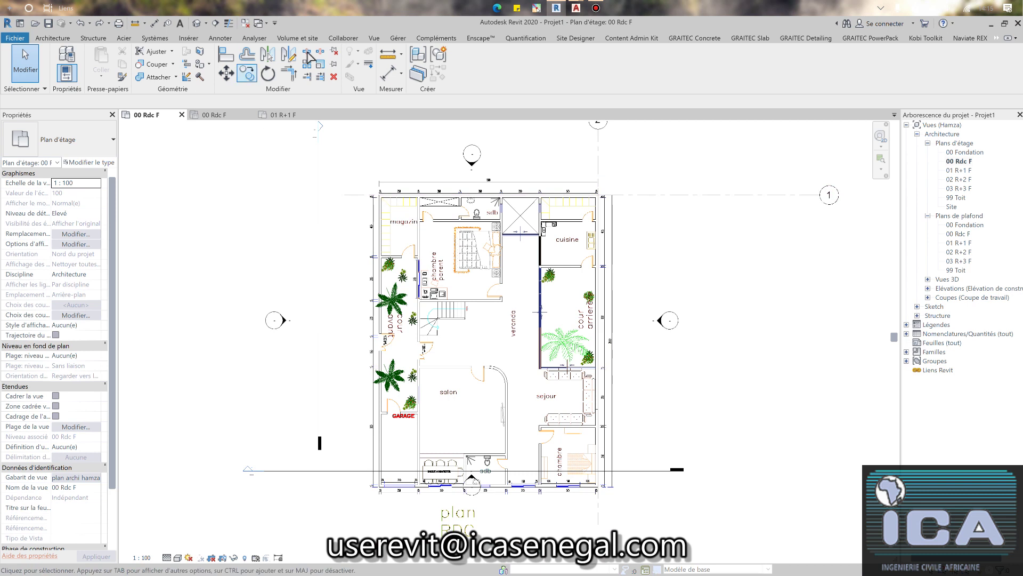
{"action": "left_click", "coordinate": [394, 38]}
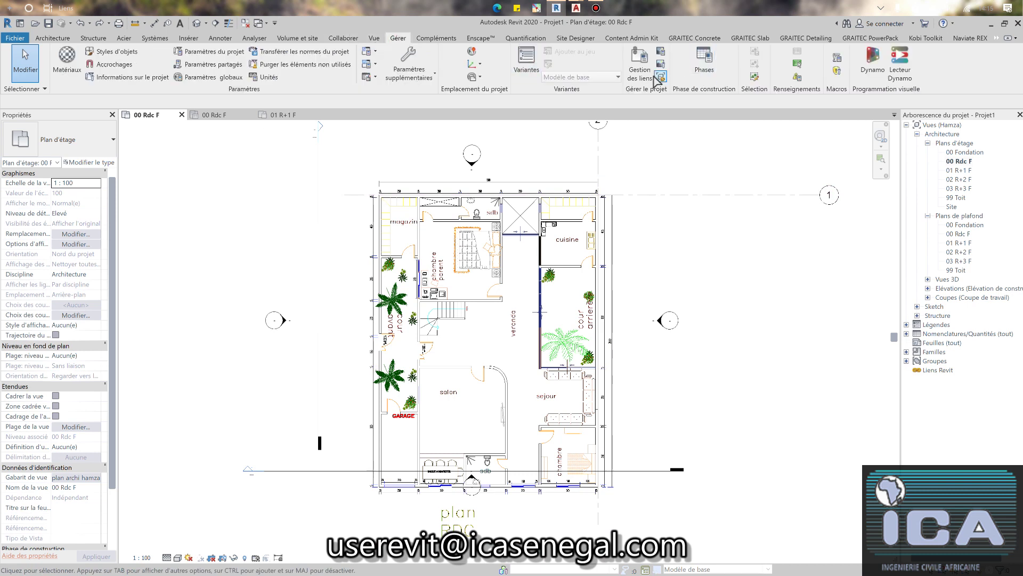
{"action": "left_click", "coordinate": [639, 67]}
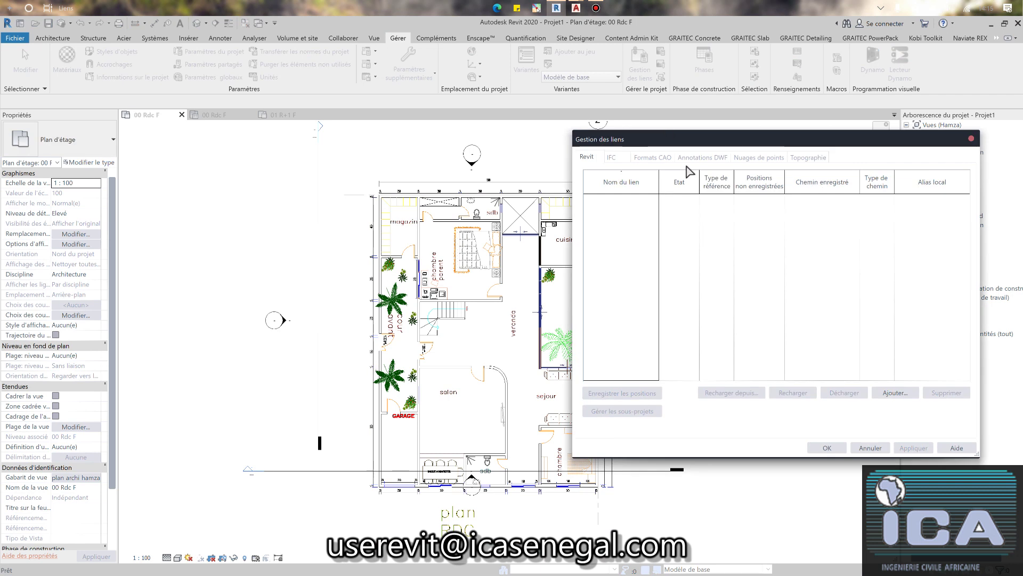
{"action": "left_click", "coordinate": [669, 160]}
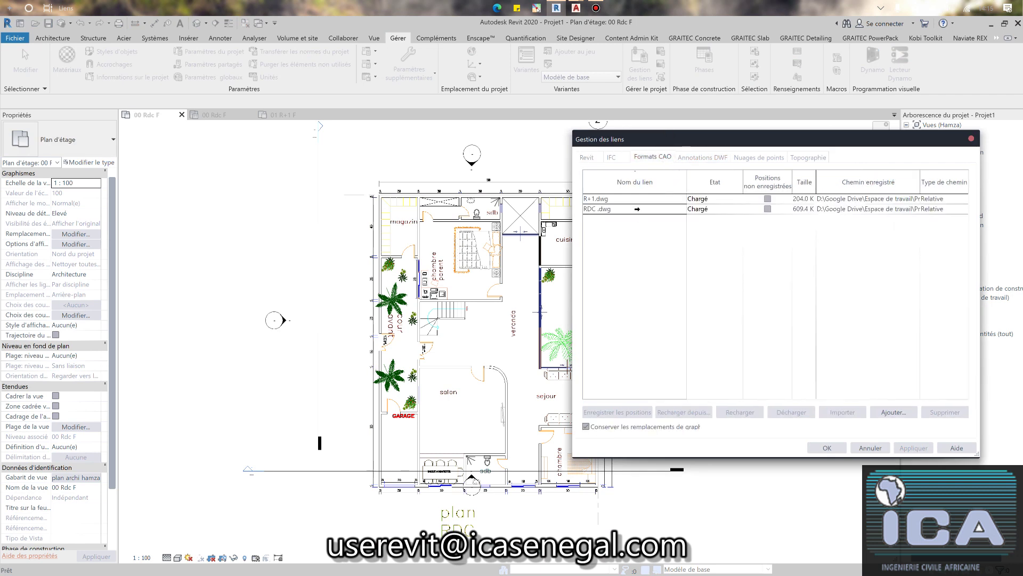
{"action": "left_click", "coordinate": [631, 212]}
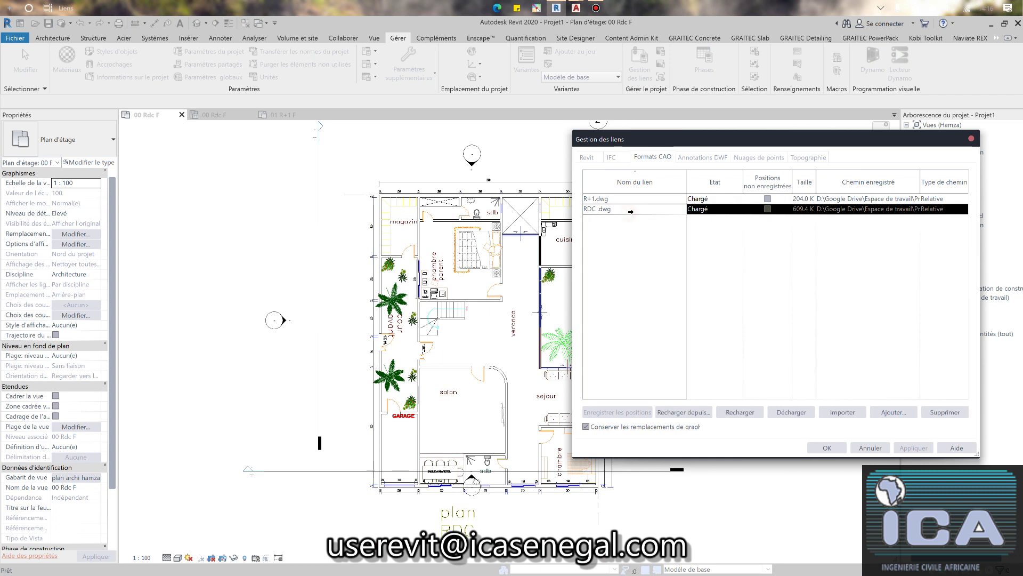
{"action": "left_click", "coordinate": [758, 413]}
{"action": "left_click", "coordinate": [826, 448]}
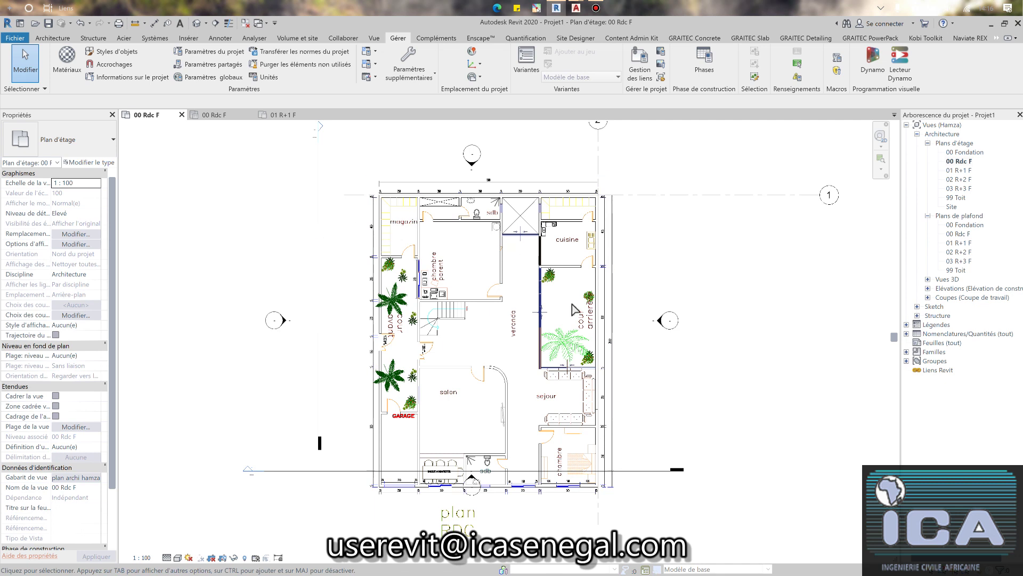
Delete grid lines 1 and 2 around the ground floor plan in the 00 Rdc F view
{"action": "scroll", "coordinate": [565, 304], "scroll_direction": "down", "scroll_amount": 1}
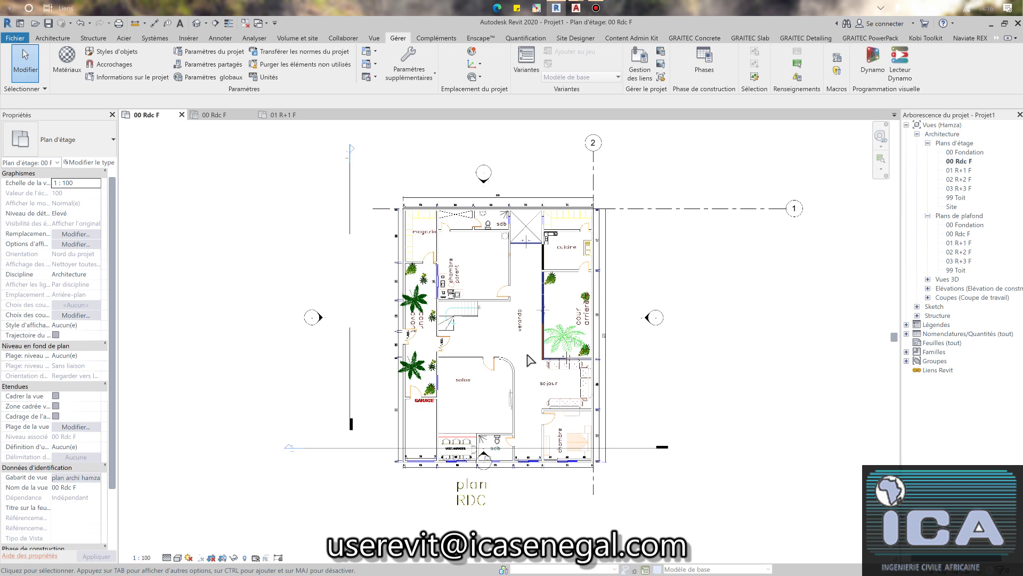
{"action": "scroll", "coordinate": [640, 405], "scroll_direction": "down", "scroll_amount": 1}
{"action": "middle_click_drag", "start_coordinate": [605, 408], "coordinate": [563, 406]}
{"action": "left_click_drag", "start_coordinate": [693, 271], "coordinate": [526, 168]}
{"action": "key", "text": "Delete"}
{"action": "key", "text": "Delete"}
Select the linked RDC.dwg plan, open the 01 R+1 F view and check the linked R+1.dwg plan by selecting it
{"action": "left_click", "coordinate": [539, 219]}
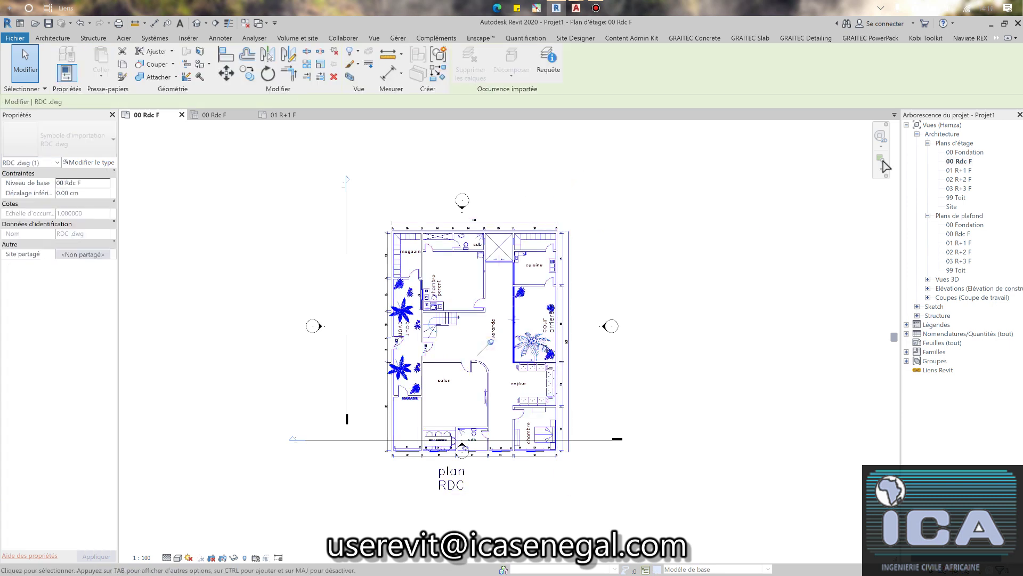
{"action": "double_click", "coordinate": [961, 170]}
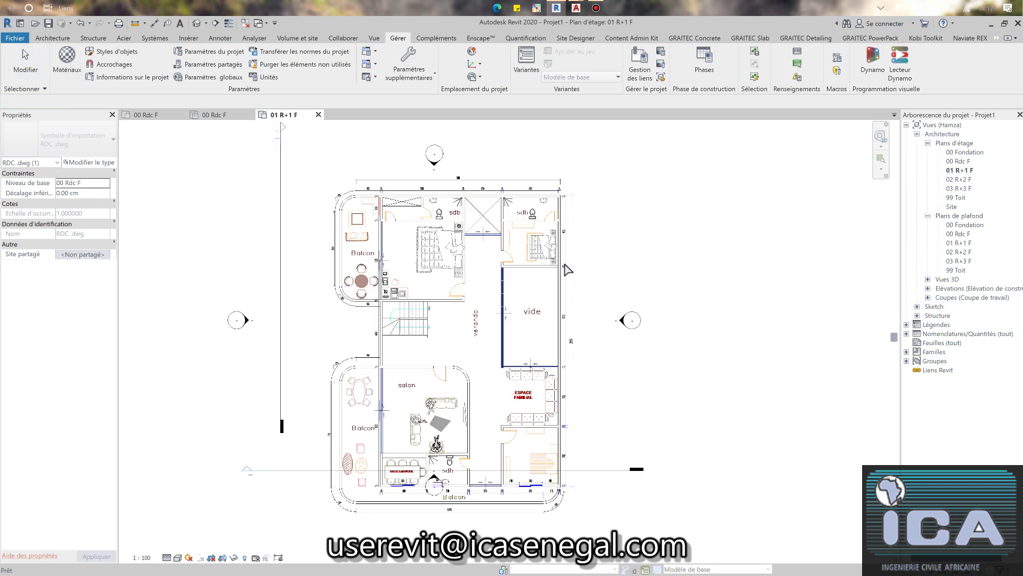
{"action": "left_click", "coordinate": [444, 340]}
{"action": "left_click", "coordinate": [465, 331]}
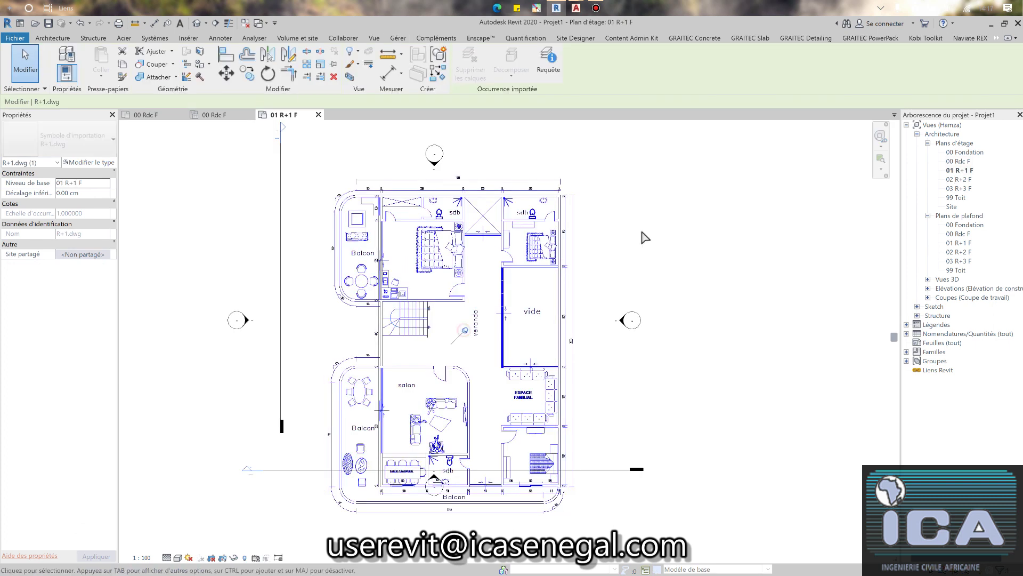
{"action": "left_click", "coordinate": [649, 230]}
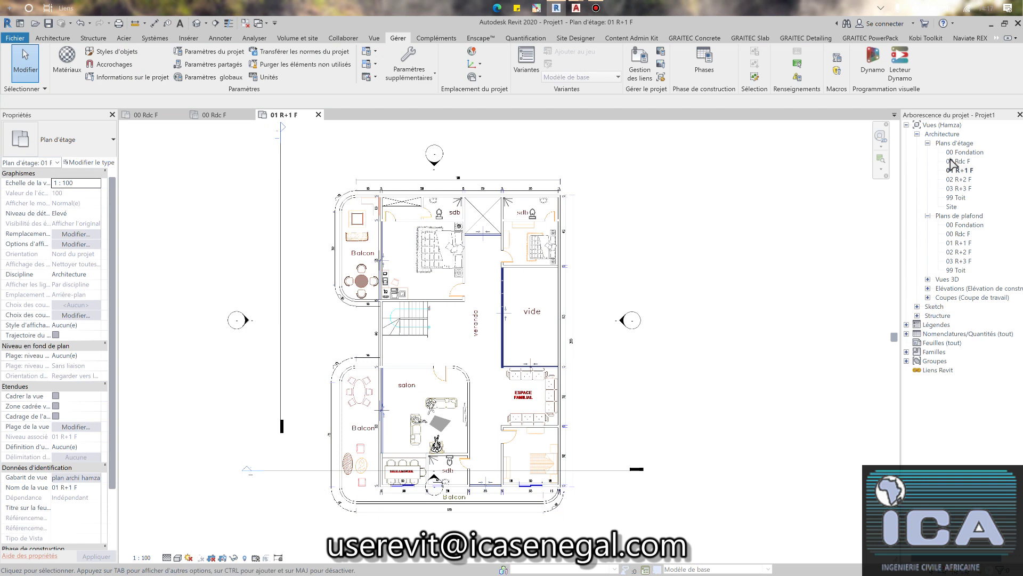
Go back to the 00 Rdc F view, inspect the linked RDC.dwg plan's properties and show the linking and importing commands
{"action": "double_click", "coordinate": [967, 161]}
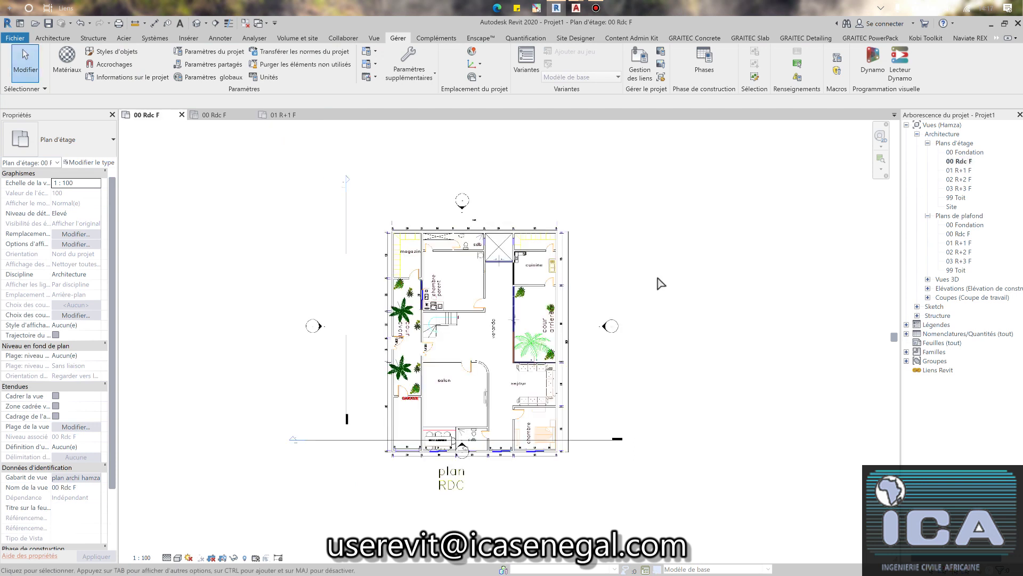
{"action": "middle_click_drag", "start_coordinate": [651, 271], "coordinate": [648, 267]}
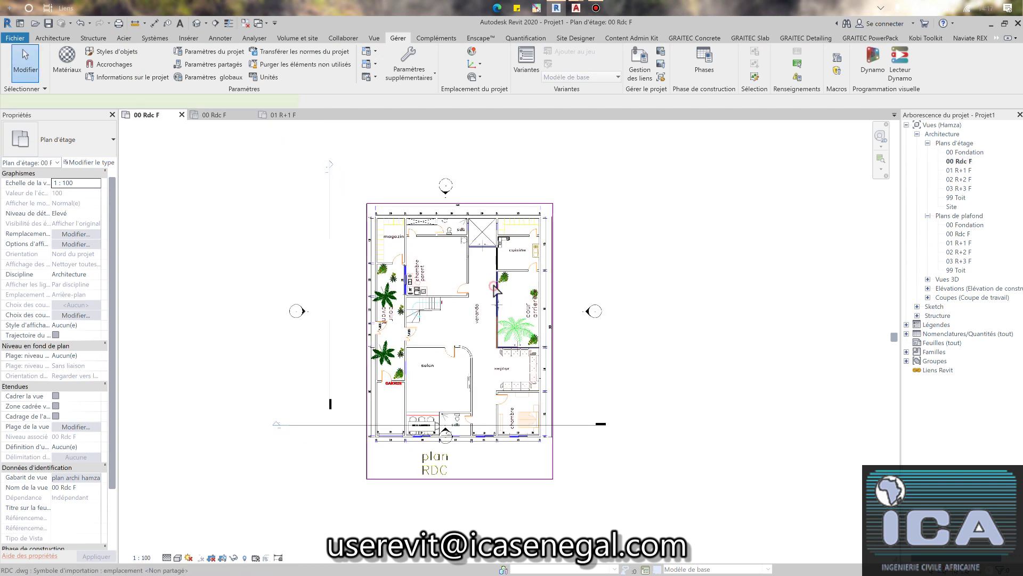
{"action": "left_click", "coordinate": [496, 291]}
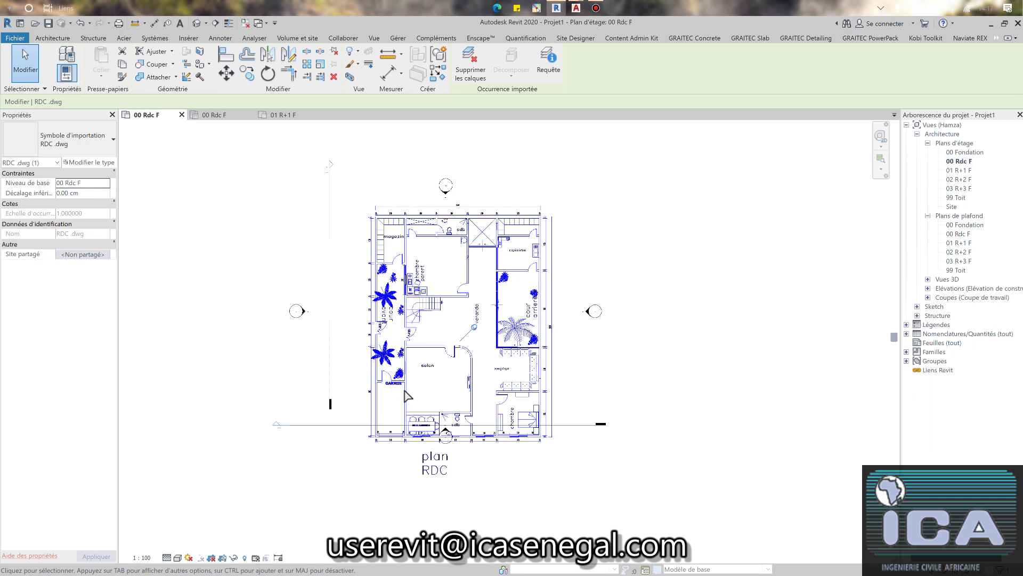
{"action": "left_click", "coordinate": [216, 180]}
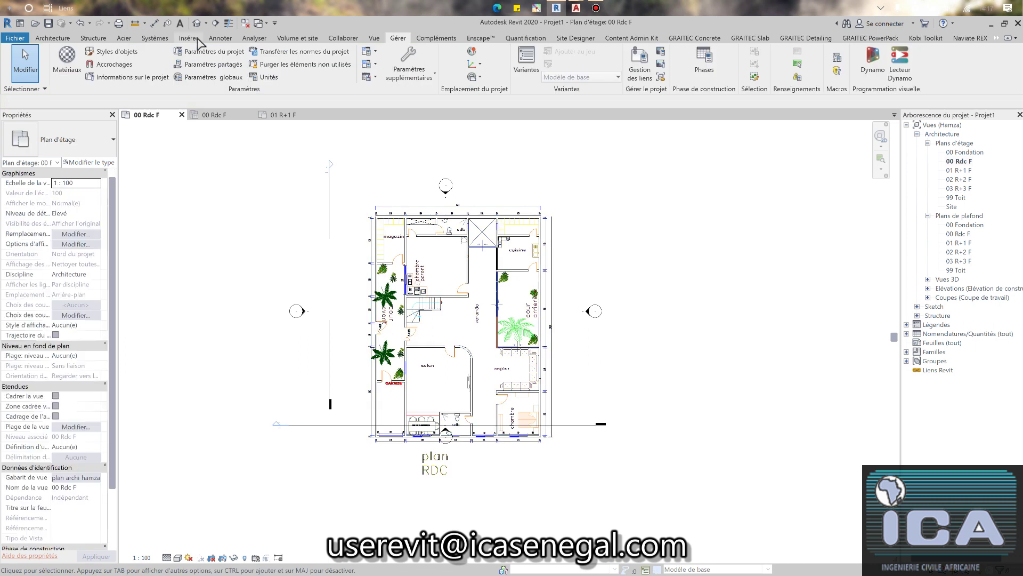
{"action": "left_click", "coordinate": [189, 38]}
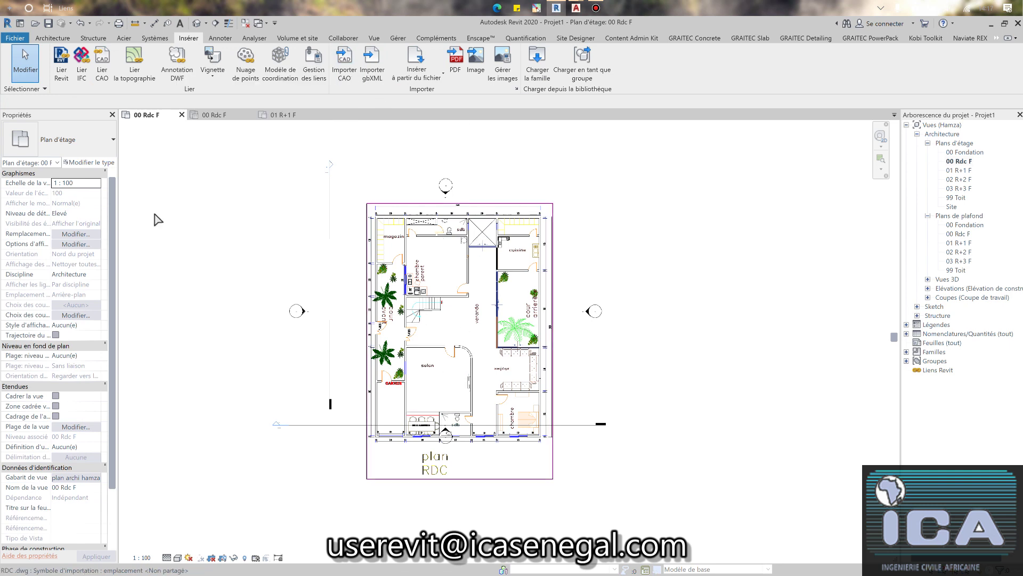
Convert the RDC.dwg CAD link into an import through the link manager and apply the change
{"action": "left_click", "coordinate": [403, 253]}
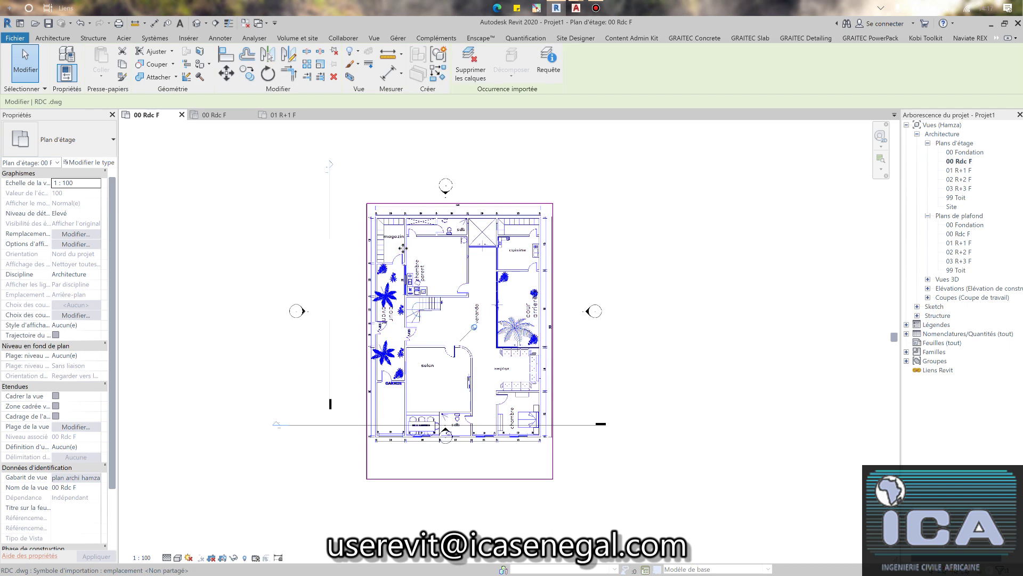
{"action": "left_click", "coordinate": [400, 39]}
{"action": "left_click", "coordinate": [638, 73]}
{"action": "left_click", "coordinate": [660, 159]}
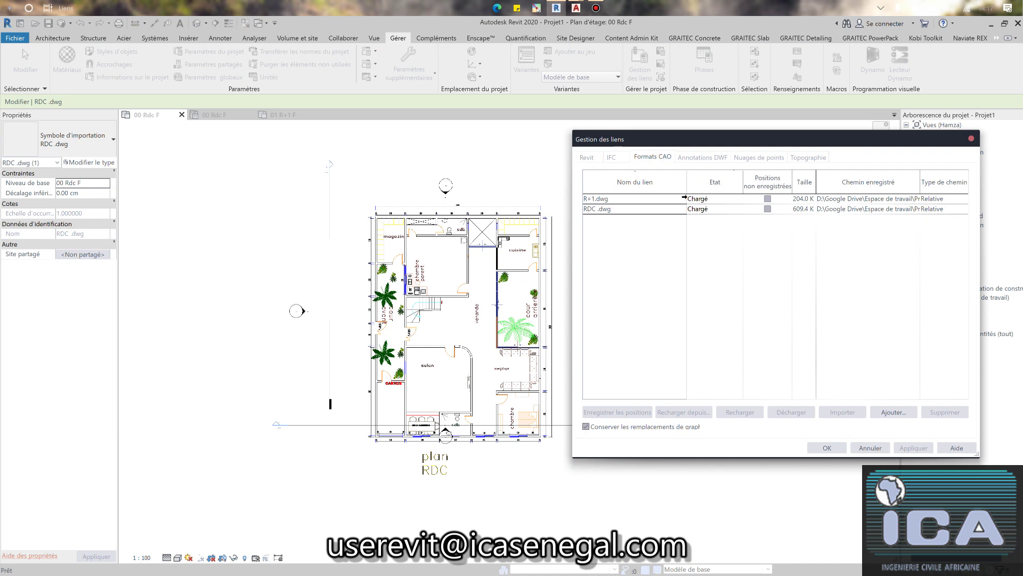
{"action": "left_click", "coordinate": [622, 209]}
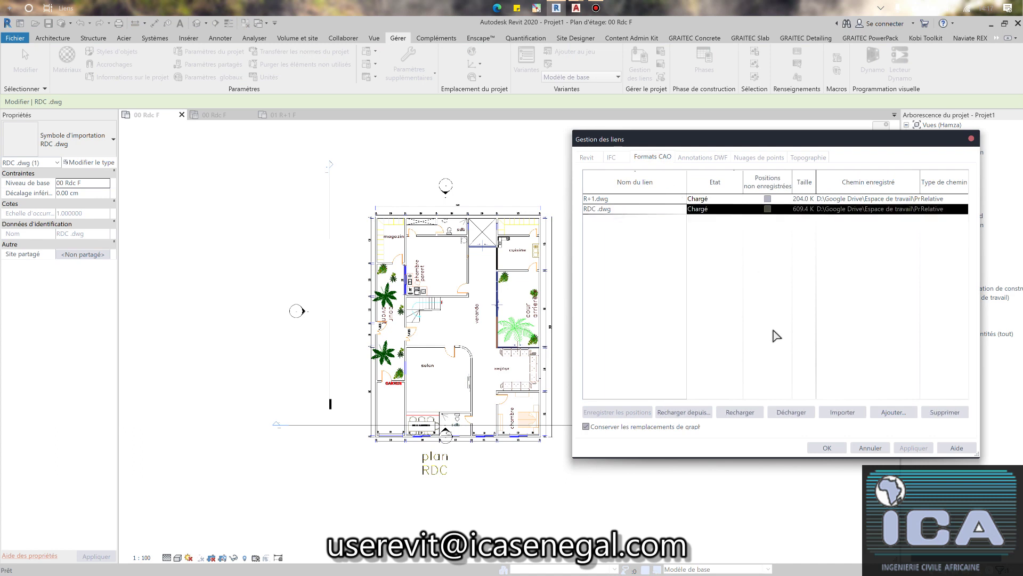
{"action": "left_click", "coordinate": [841, 416]}
{"action": "left_click", "coordinate": [850, 412]}
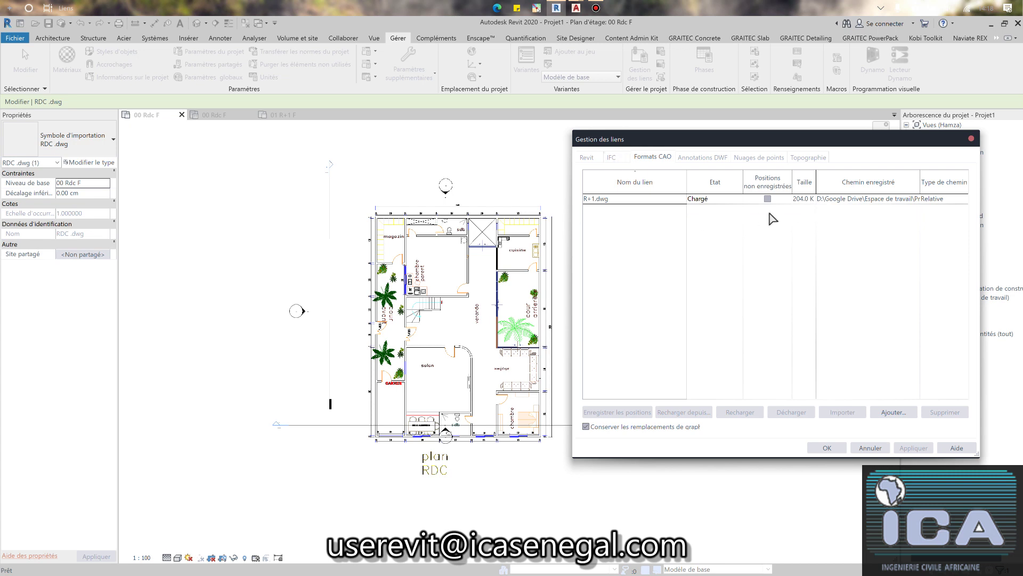
{"action": "left_click", "coordinate": [829, 450]}
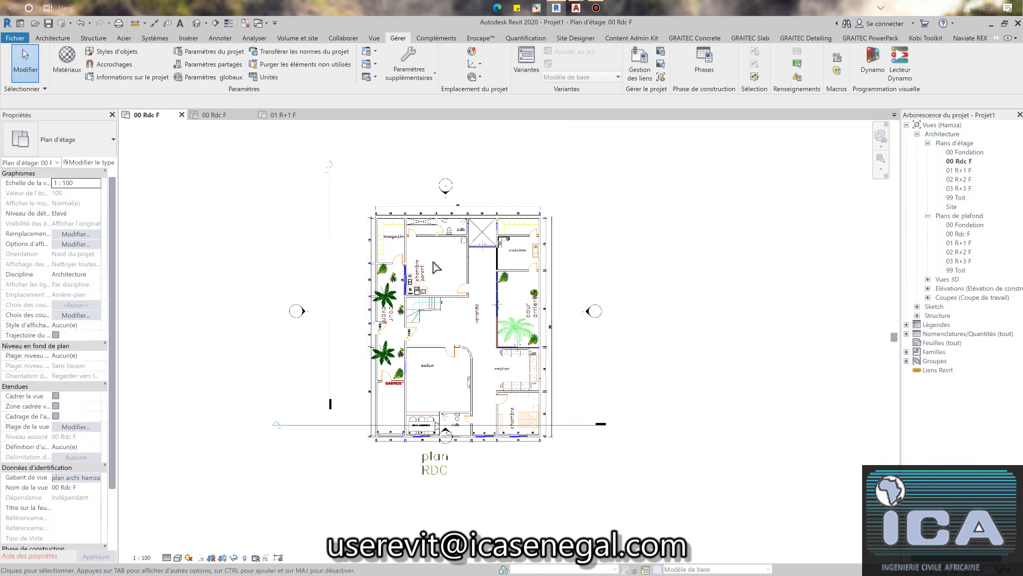
Partially explode the imported RDC.dwg plan and delete the elements that cannot be drawn
{"action": "left_click", "coordinate": [418, 277]}
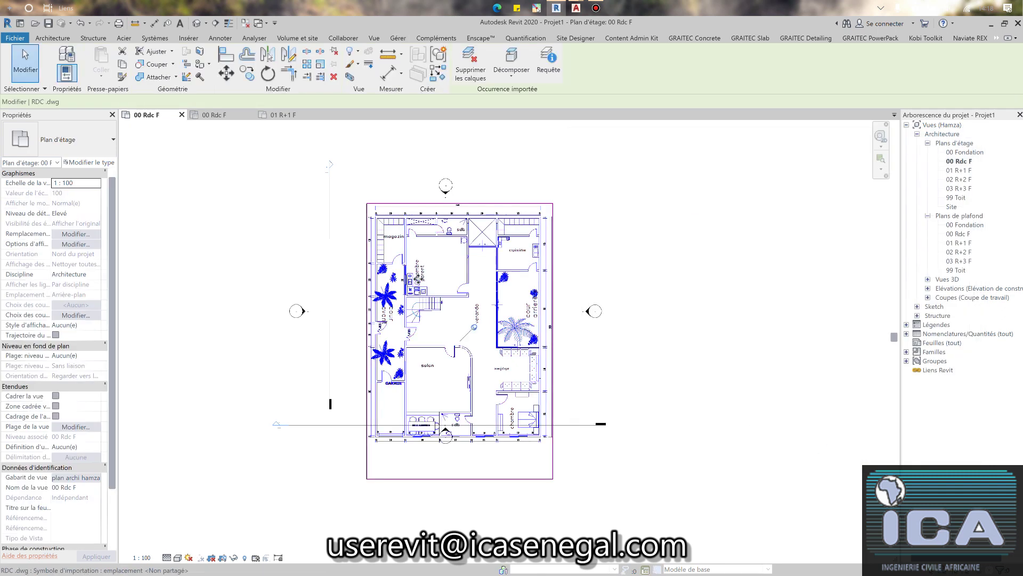
{"action": "left_click", "coordinate": [513, 77]}
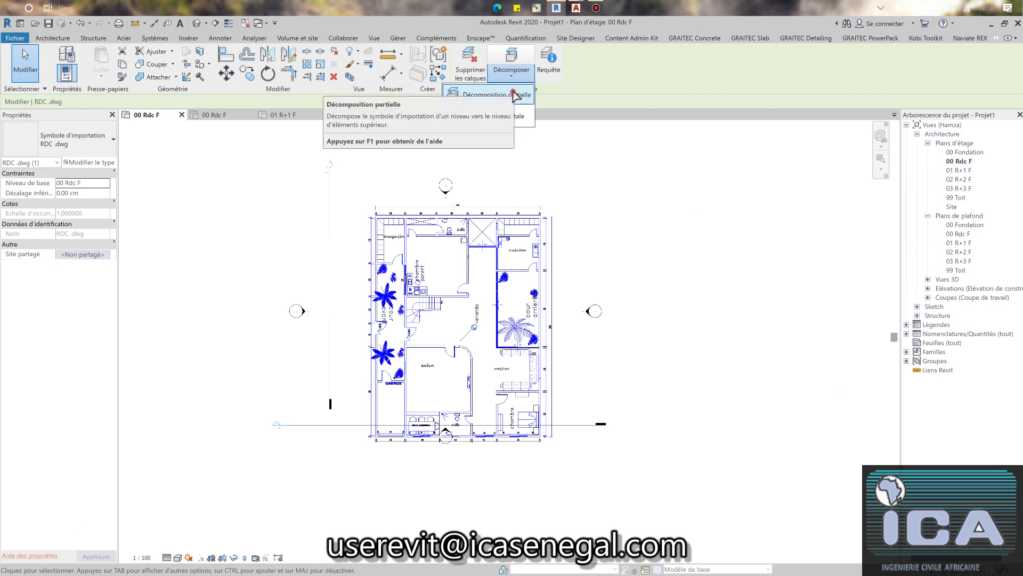
{"action": "left_click", "coordinate": [514, 95]}
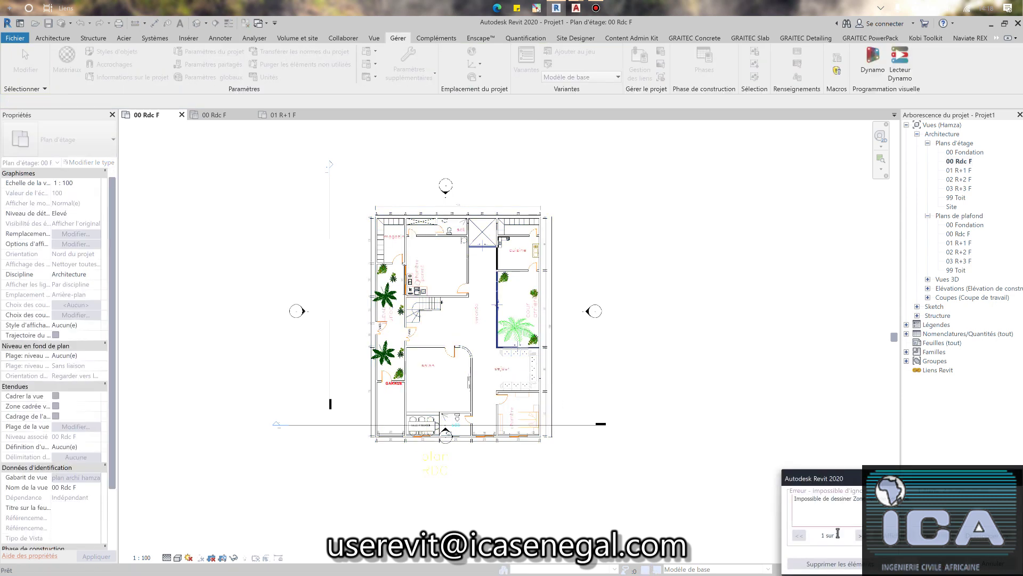
{"action": "left_click", "coordinate": [841, 565]}
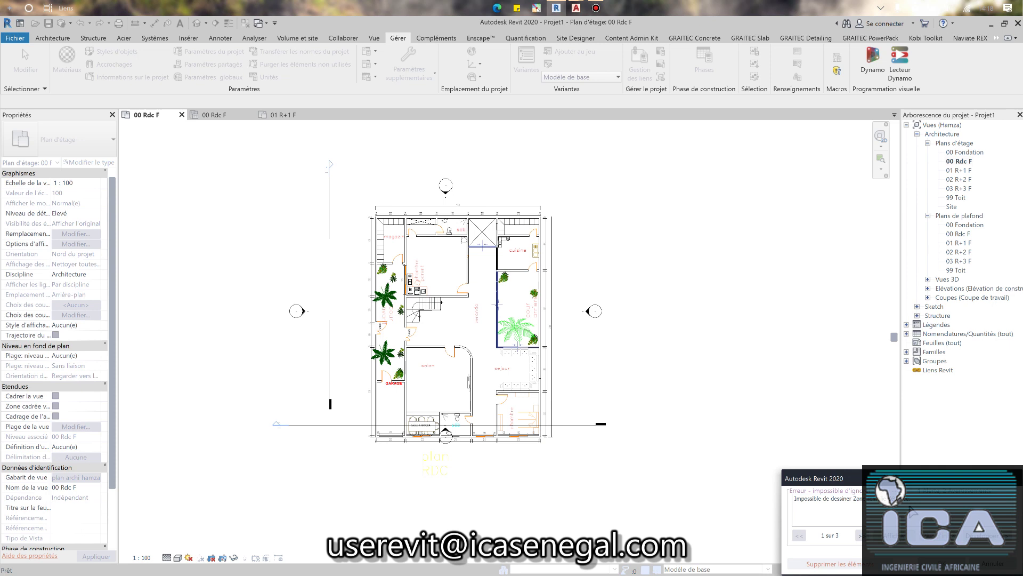
{"action": "left_click", "coordinate": [830, 564]}
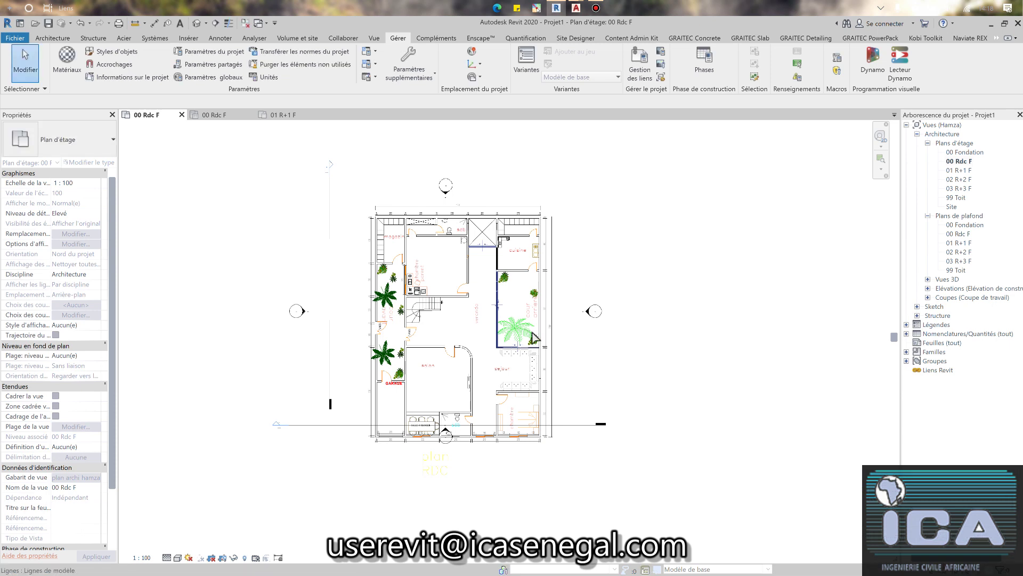
Move the "salon" text note horizontally towards the curved wall of the room
{"action": "scroll", "coordinate": [517, 342], "scroll_direction": "up", "scroll_amount": 1}
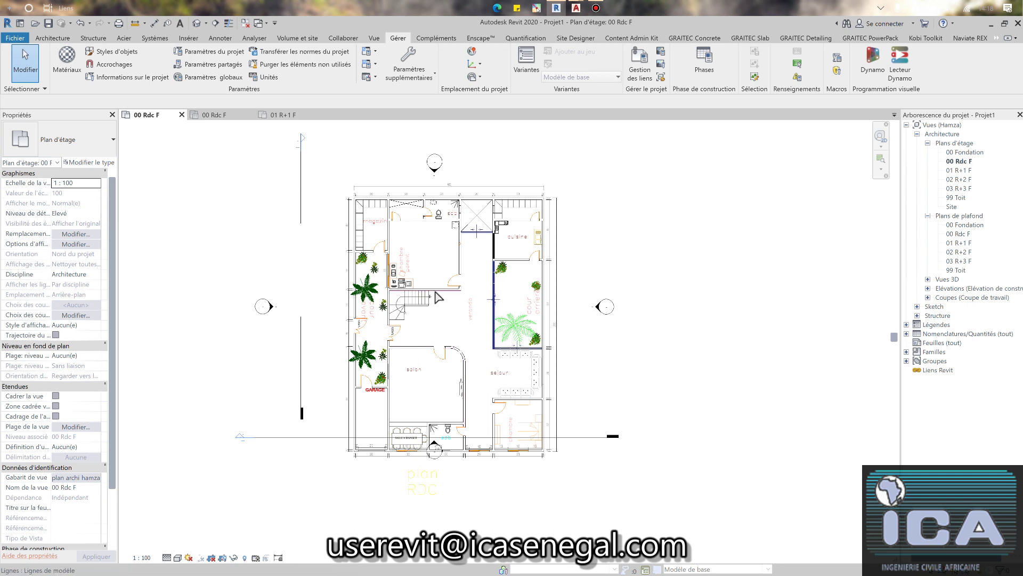
{"action": "scroll", "coordinate": [436, 296], "scroll_direction": "up", "scroll_amount": 2}
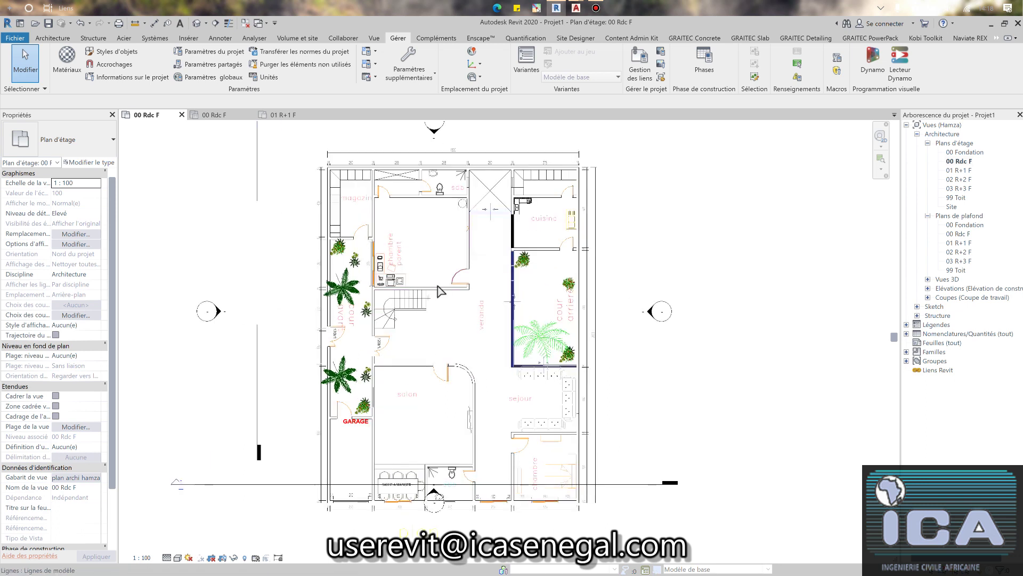
{"action": "scroll", "coordinate": [453, 286], "scroll_direction": "up", "scroll_amount": 2}
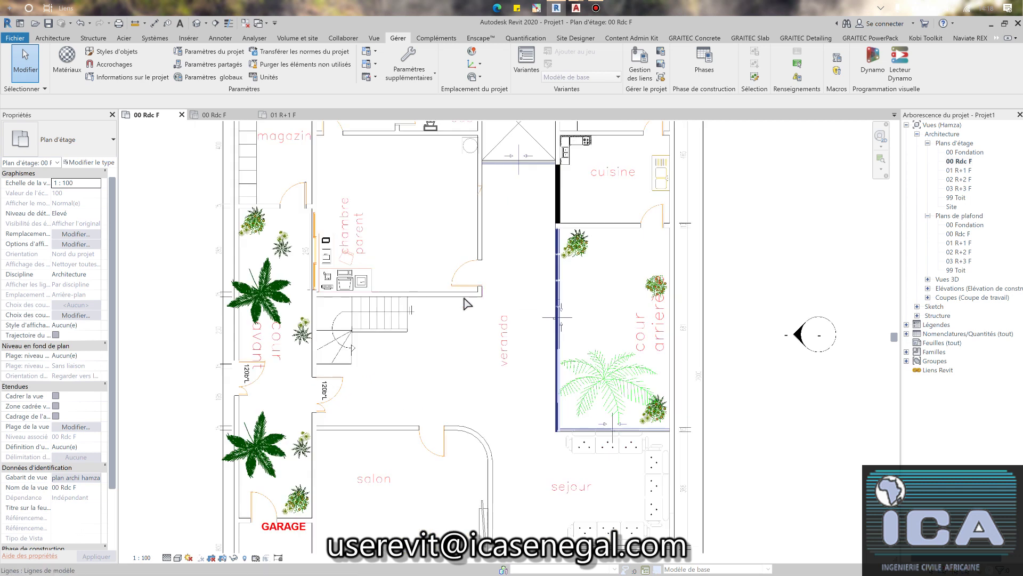
{"action": "scroll", "coordinate": [417, 261], "scroll_direction": "down", "scroll_amount": 1}
{"action": "scroll", "coordinate": [417, 261], "scroll_direction": "down", "scroll_amount": 2}
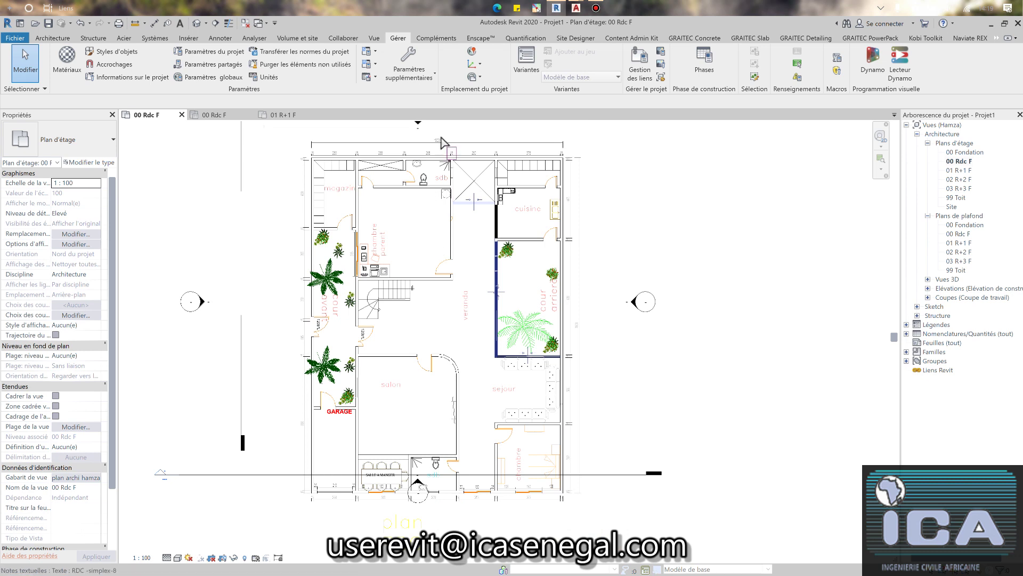
{"action": "left_click", "coordinate": [390, 393]}
{"action": "left_click_drag", "start_coordinate": [392, 387], "coordinate": [431, 391]}
{"action": "left_click", "coordinate": [472, 375]}
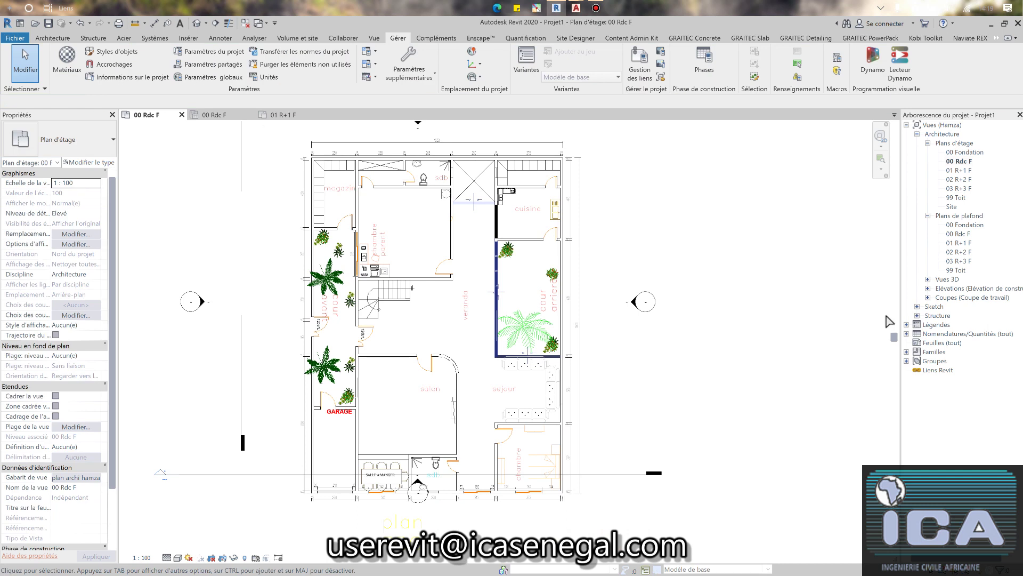
Open the {3D} view, examine the stacked floor plans at an angle, and go back to the 00 Rdc F plan
{"action": "left_click", "coordinate": [929, 279]}
{"action": "double_click", "coordinate": [953, 298]}
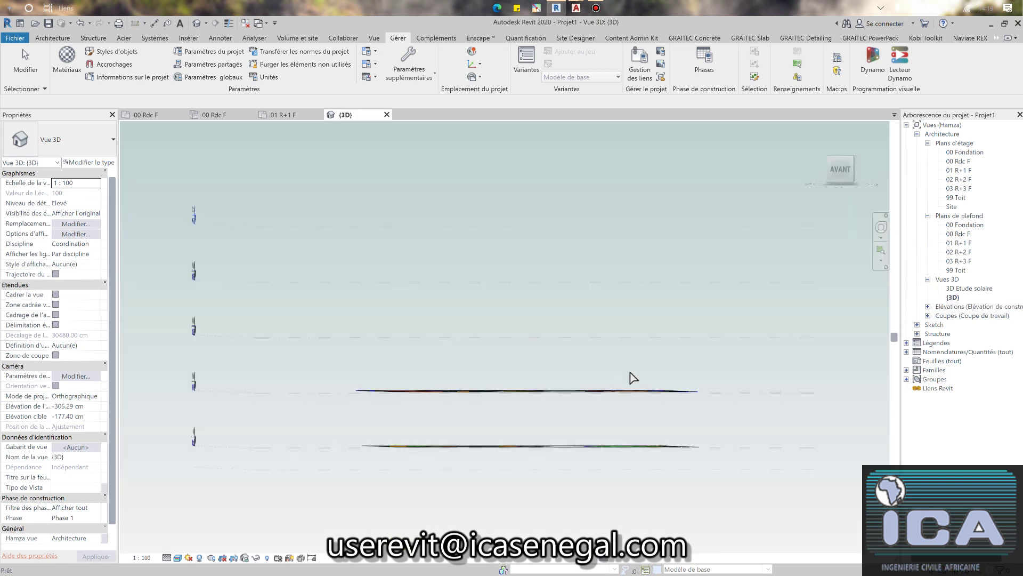
{"action": "middle_click_drag", "start_coordinate": [682, 401], "coordinate": [652, 469], "text": "shift"}
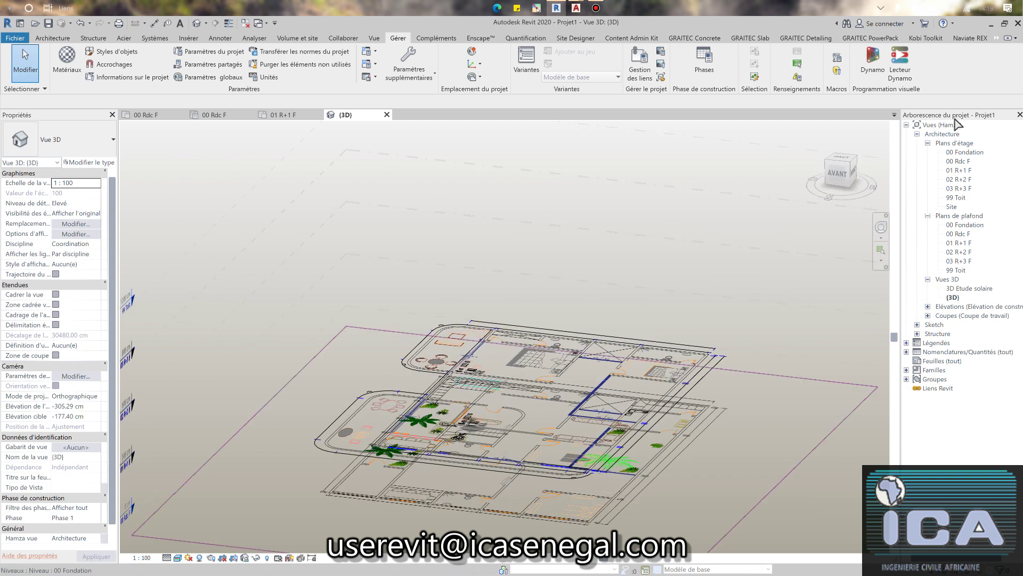
{"action": "double_click", "coordinate": [959, 161]}
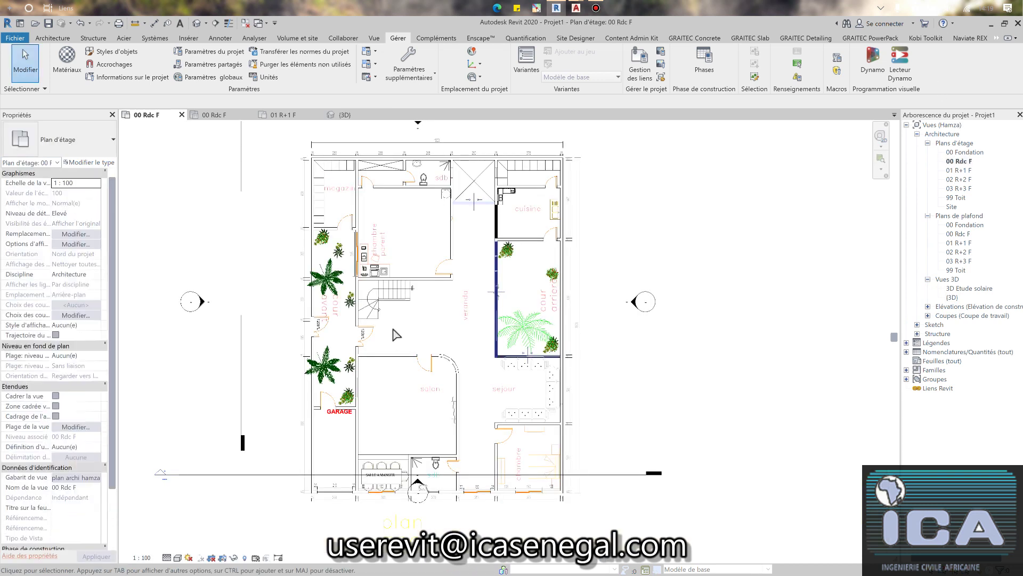
{"action": "scroll", "coordinate": [400, 252], "scroll_direction": "down", "scroll_amount": 2}
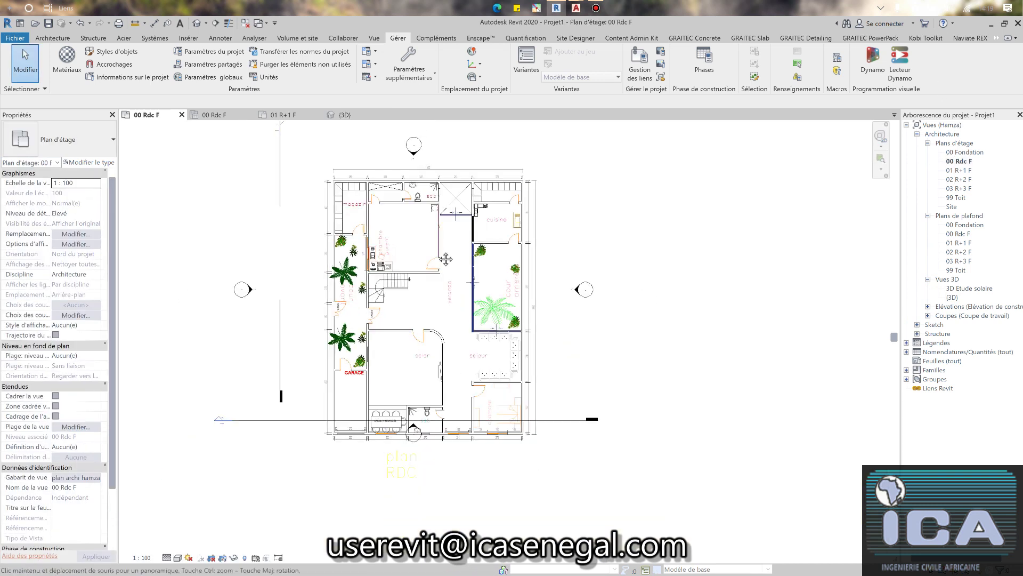
{"action": "middle_click_drag", "start_coordinate": [445, 255], "coordinate": [447, 270]}
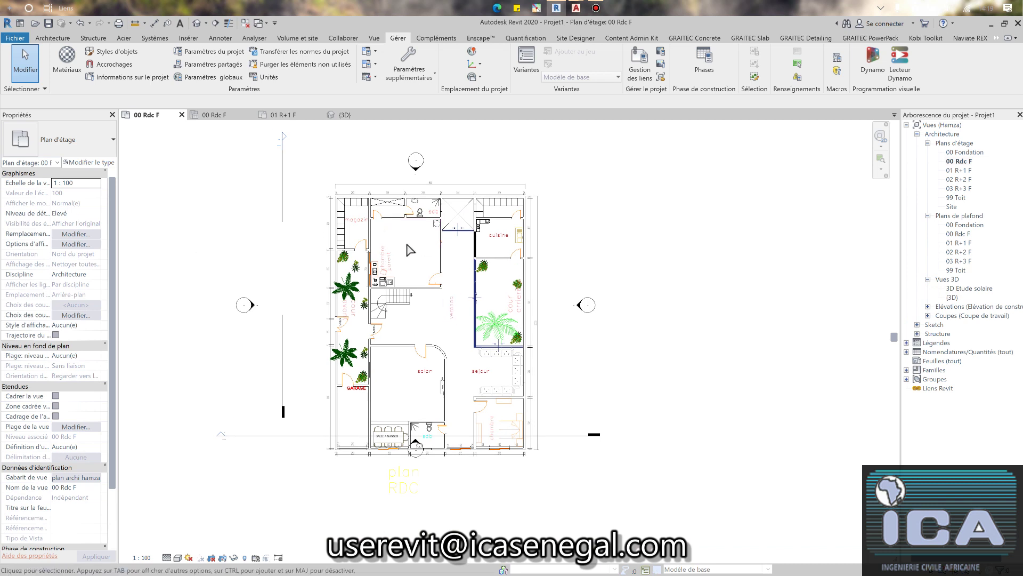
Move the short wall-end line beside the salon door to about 203 cm from the door leaf, detaching the elements that cannot stay joined
{"action": "scroll", "coordinate": [399, 228], "scroll_direction": "up", "scroll_amount": 3}
{"action": "scroll", "coordinate": [431, 334], "scroll_direction": "down", "scroll_amount": 1}
{"action": "scroll", "coordinate": [421, 406], "scroll_direction": "up", "scroll_amount": 4}
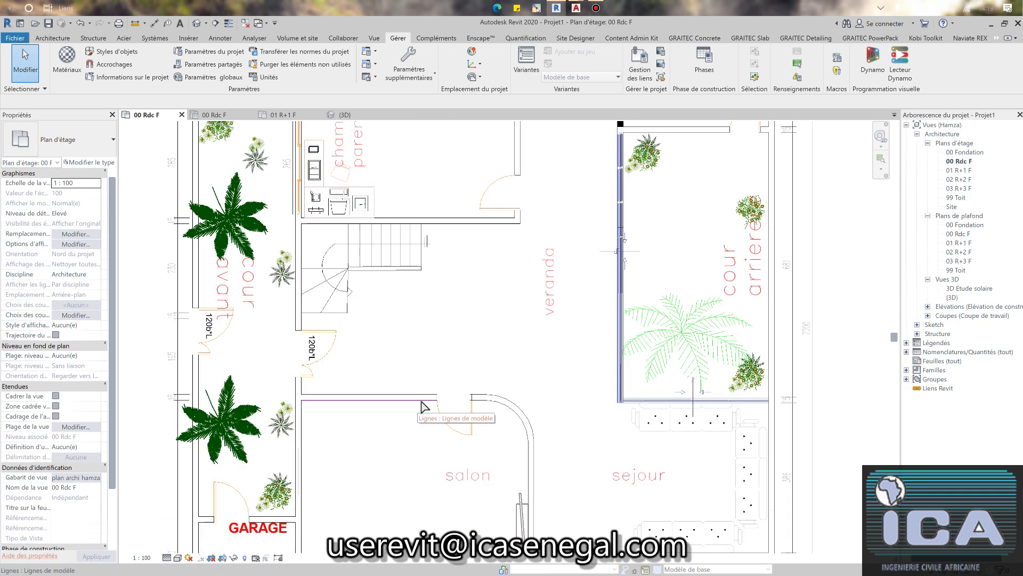
{"action": "left_click", "coordinate": [439, 401]}
{"action": "scroll", "coordinate": [436, 407], "scroll_direction": "up", "scroll_amount": 2}
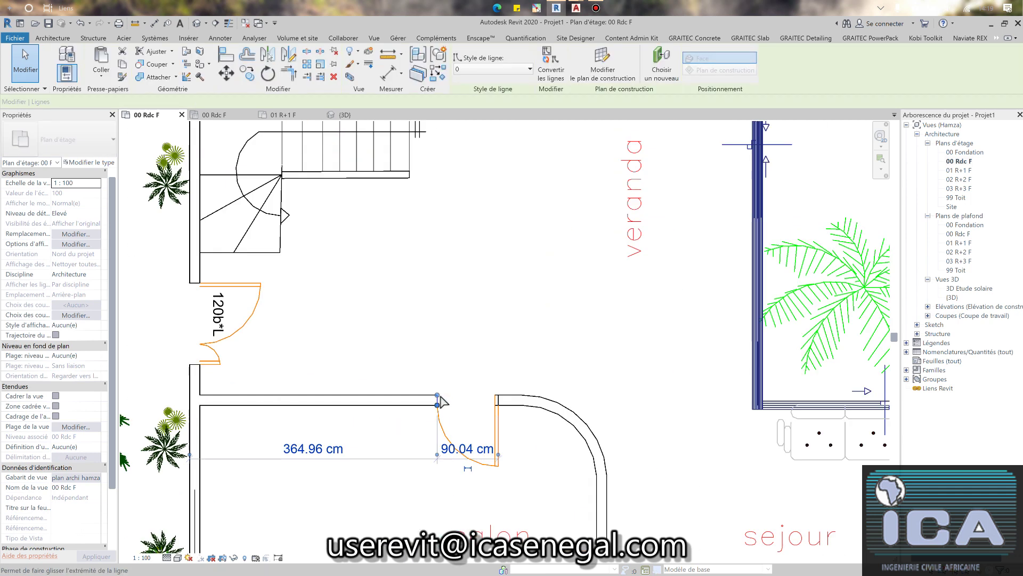
{"action": "scroll", "coordinate": [436, 406], "scroll_direction": "up", "scroll_amount": 3}
{"action": "left_click", "coordinate": [435, 404]}
{"action": "scroll", "coordinate": [435, 405], "scroll_direction": "up", "scroll_amount": 3}
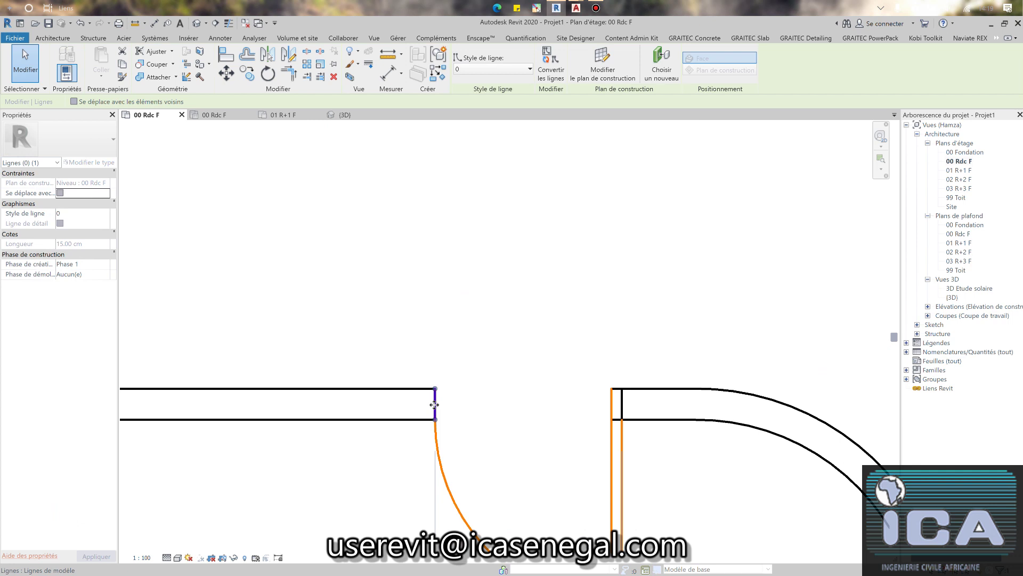
{"action": "left_click_drag", "start_coordinate": [430, 404], "coordinate": [189, 424]}
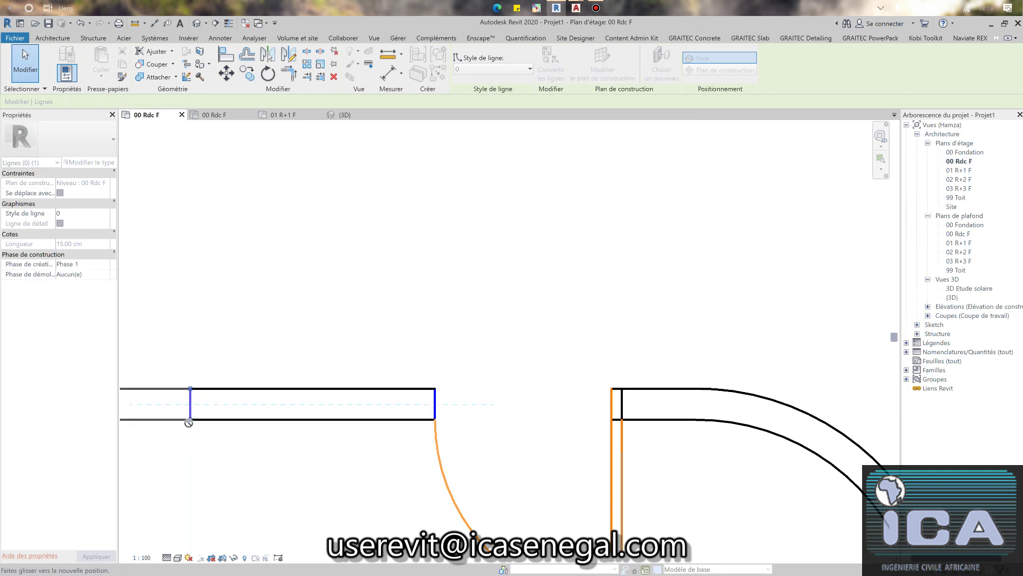
{"action": "scroll", "coordinate": [189, 426], "scroll_direction": "down", "scroll_amount": 2}
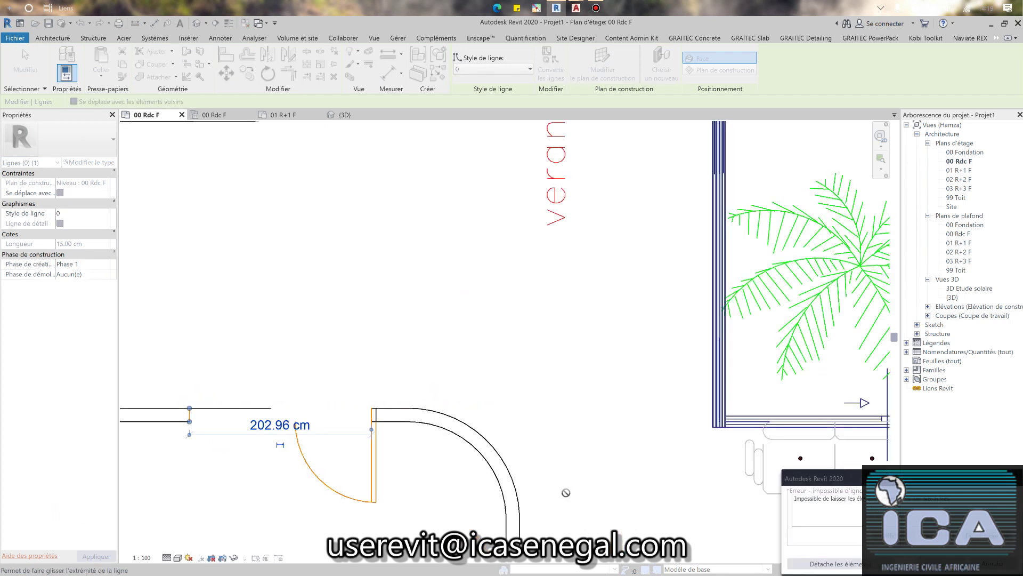
{"action": "key", "text": "Return"}
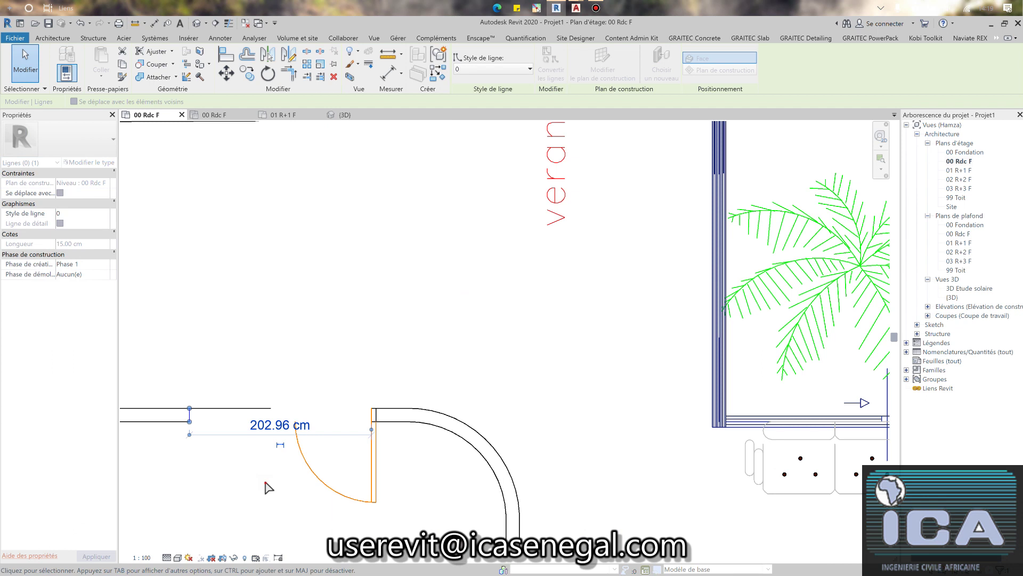
{"action": "left_click", "coordinate": [269, 481]}
{"action": "middle_click_drag", "start_coordinate": [273, 479], "coordinate": [457, 418]}
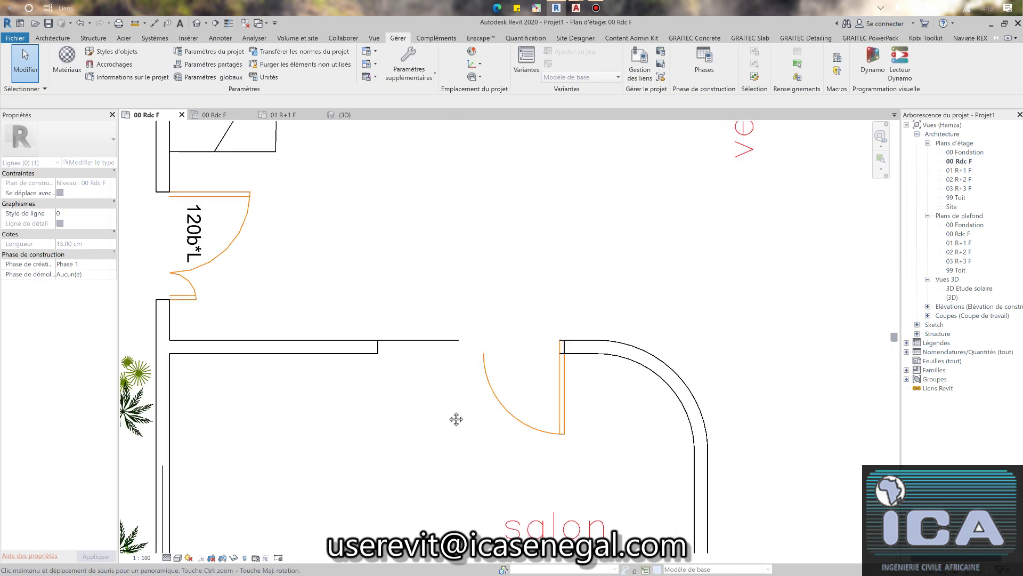
Trim the upper line of the salon wall to a corner with the moved wall-end line
{"action": "left_click", "coordinate": [358, 354]}
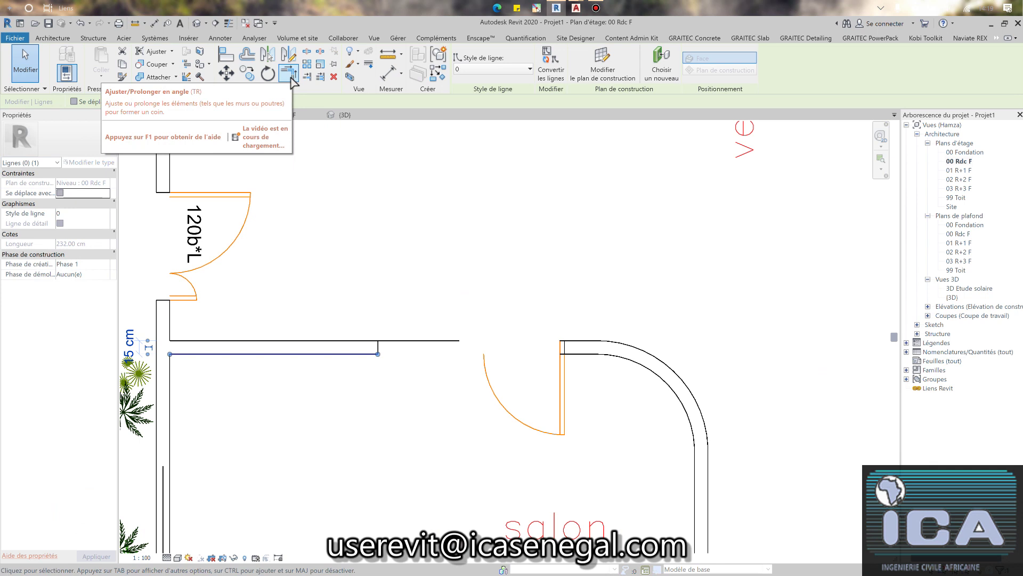
{"action": "left_click", "coordinate": [292, 78]}
{"action": "left_click", "coordinate": [377, 347]}
{"action": "left_click", "coordinate": [359, 340]}
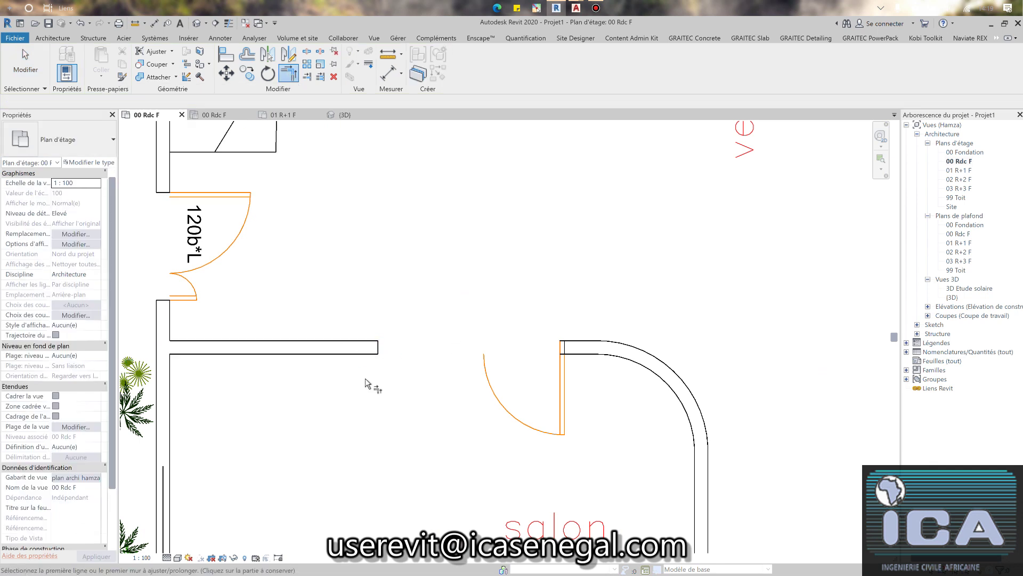
{"action": "key", "text": "Escape"}
Move the salon door's lines, with the adjoining wall end, from the swing arc's endpoint to the corner of the shortened wall
{"action": "left_click_drag", "start_coordinate": [436, 311], "coordinate": [557, 472]}
{"action": "left_click_drag", "start_coordinate": [430, 308], "coordinate": [590, 454]}
{"action": "left_click", "coordinate": [229, 78]}
{"action": "left_click", "coordinate": [485, 356]}
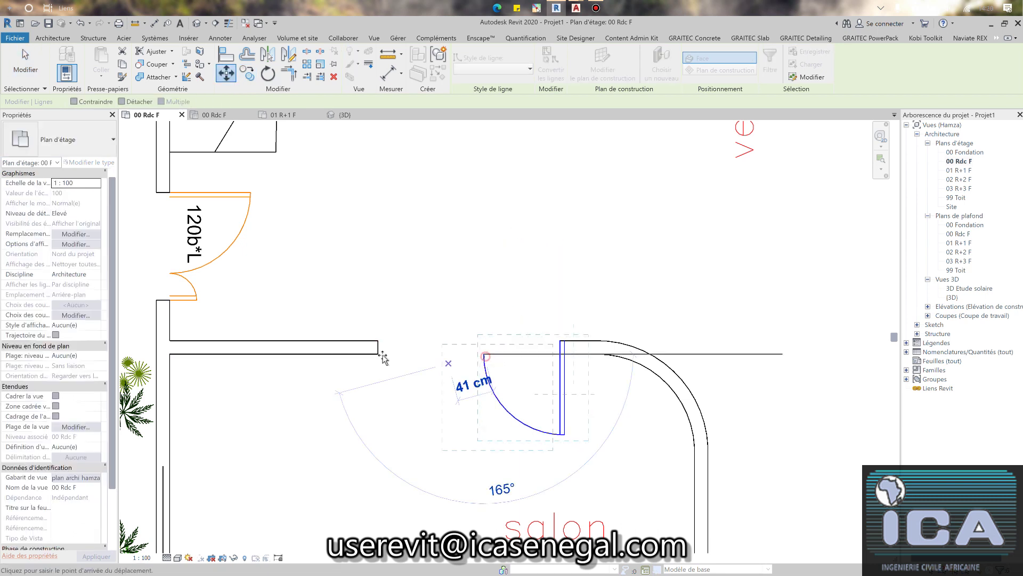
{"action": "left_click", "coordinate": [378, 354]}
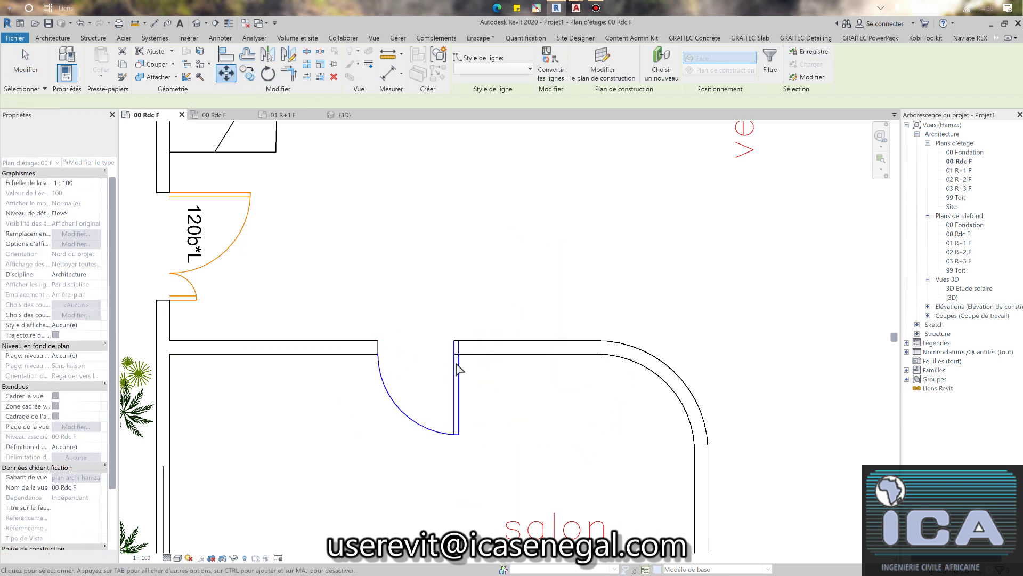
{"action": "key", "text": "Escape"}
{"action": "key", "text": "Escape"}
Examine the whole exploded ground floor plan around the edited salon wall and door
{"action": "scroll", "coordinate": [489, 299], "scroll_direction": "down", "scroll_amount": 4}
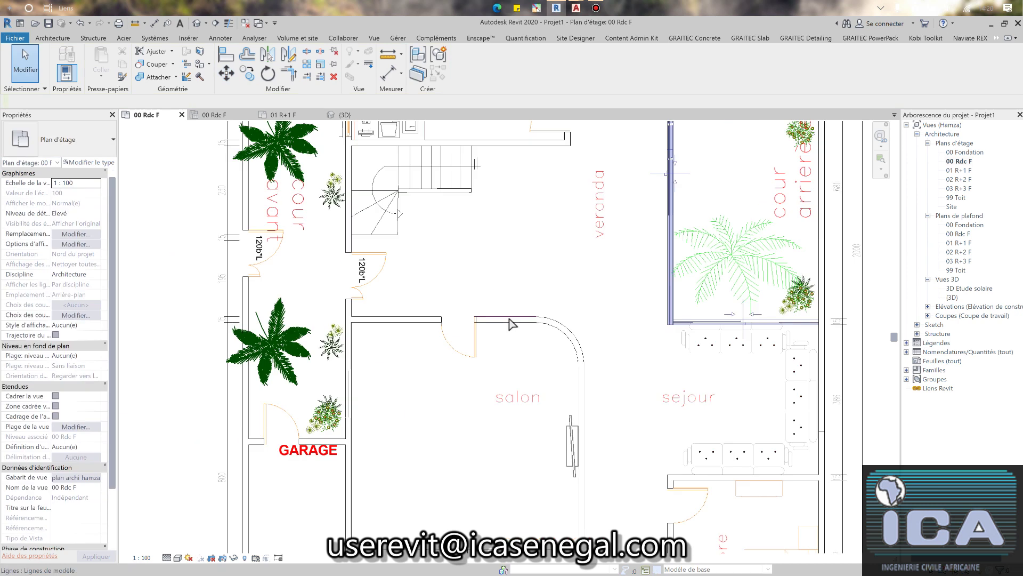
{"action": "scroll", "coordinate": [501, 322], "scroll_direction": "down", "scroll_amount": 2}
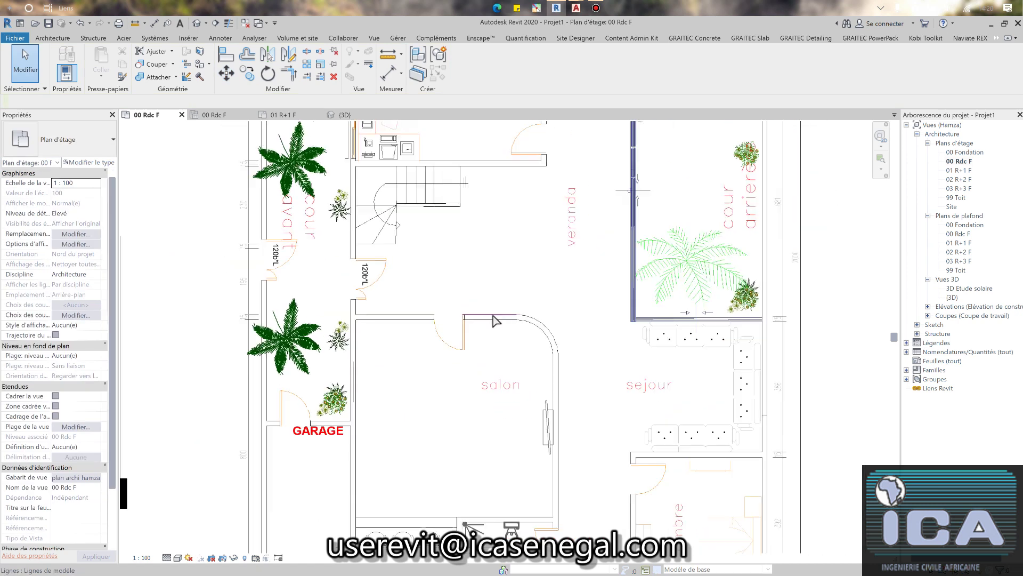
{"action": "scroll", "coordinate": [495, 319], "scroll_direction": "down", "scroll_amount": 2}
{"action": "scroll", "coordinate": [552, 301], "scroll_direction": "down", "scroll_amount": 2}
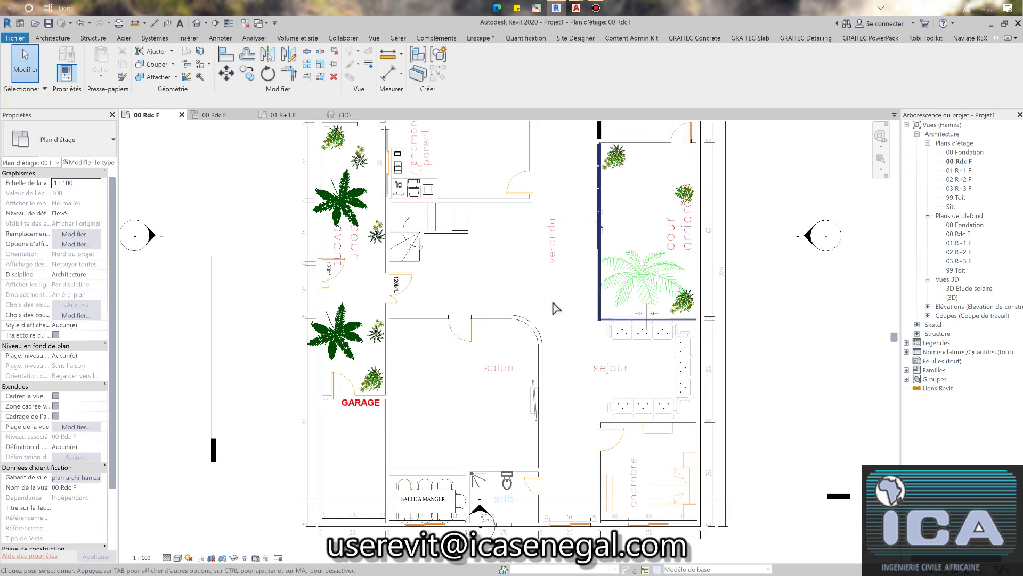
{"action": "middle_click_drag", "start_coordinate": [537, 338], "coordinate": [498, 410]}
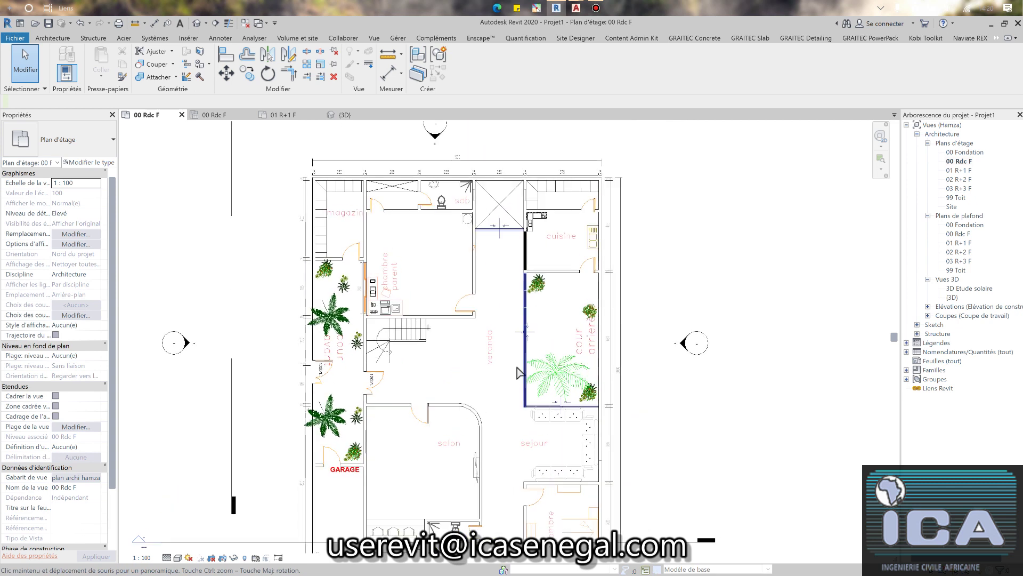
{"action": "scroll", "coordinate": [517, 338], "scroll_direction": "down", "scroll_amount": 1}
{"action": "middle_click_drag", "start_coordinate": [557, 255], "coordinate": [560, 250]}
{"action": "scroll", "coordinate": [521, 265], "scroll_direction": "down", "scroll_amount": 1}
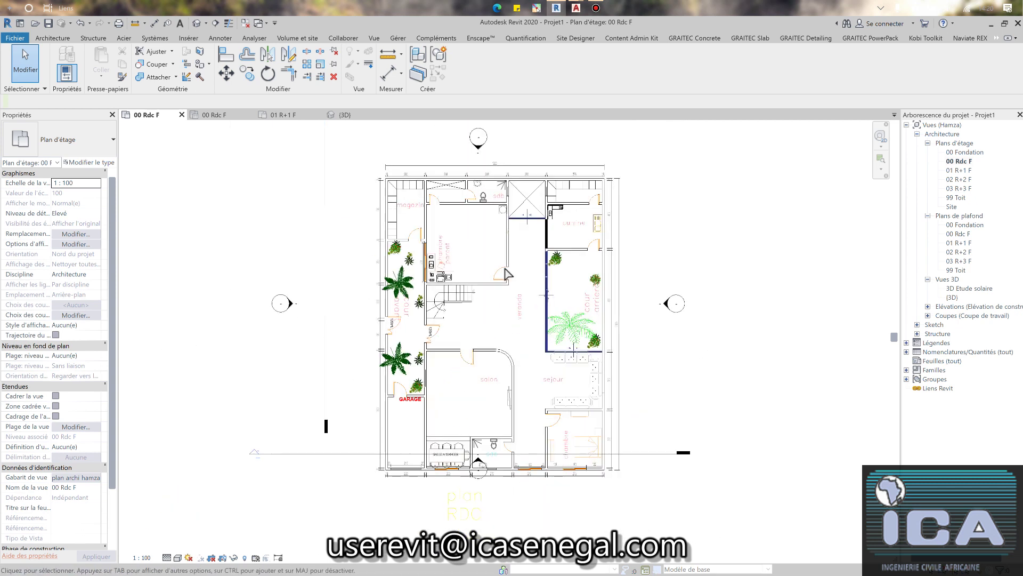
{"action": "scroll", "coordinate": [470, 249], "scroll_direction": "down", "scroll_amount": 1}
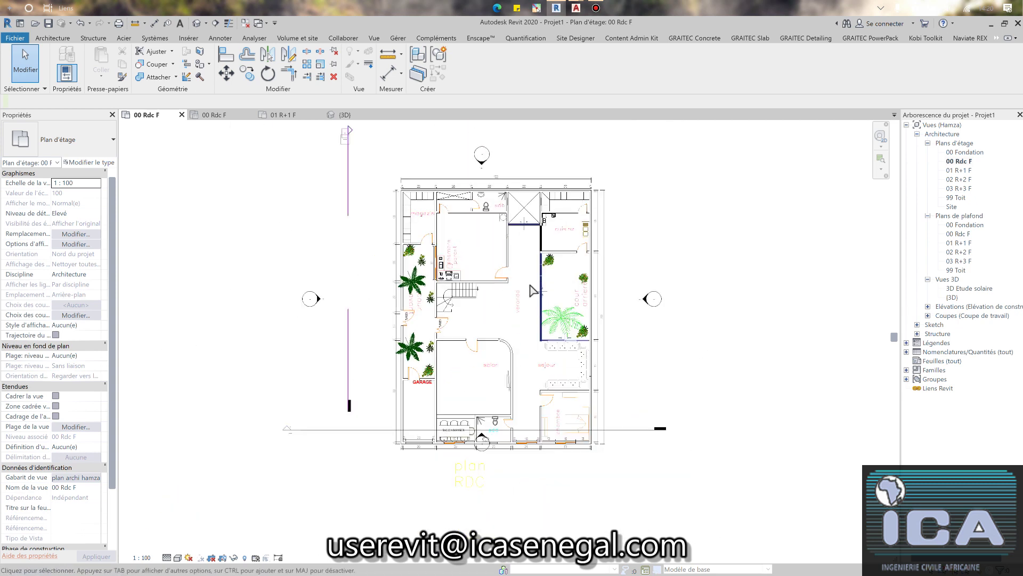